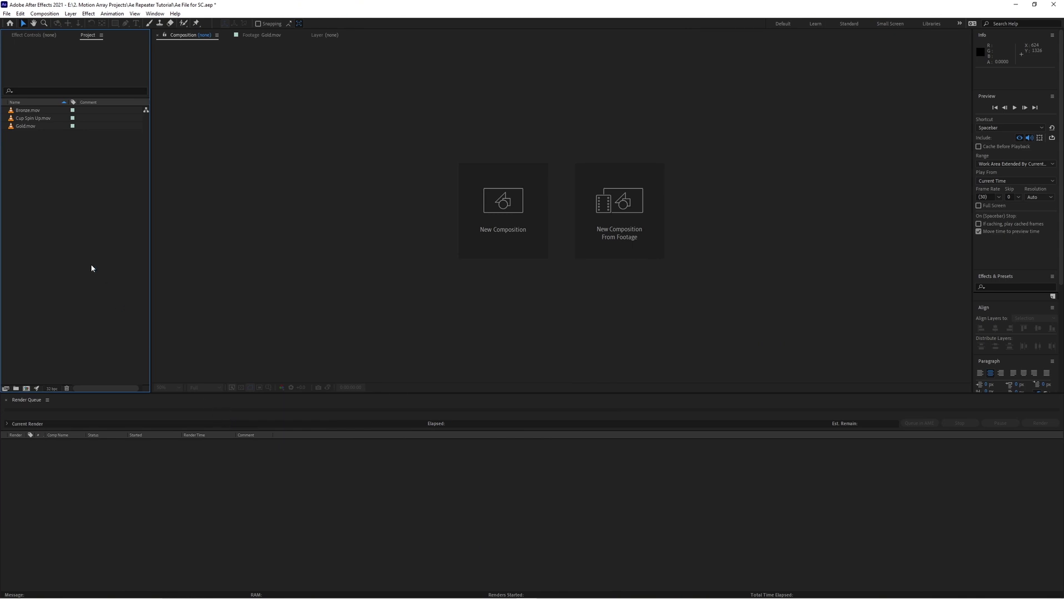
Preview the spinning mug clip, scrubbing it with the transparency grid toggled on and off.
double_click(37, 121)
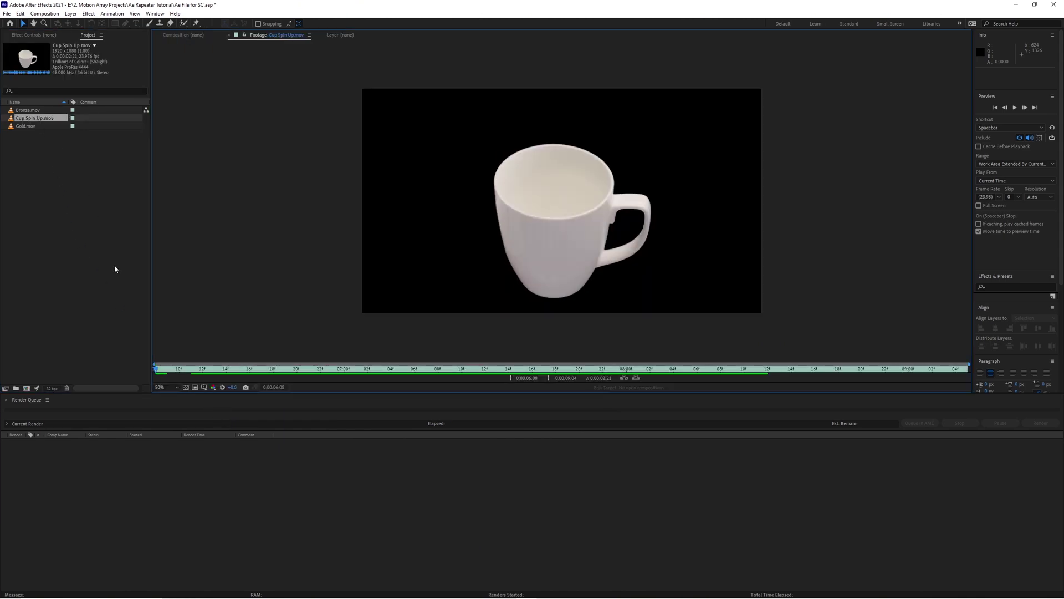
mouse_move(184, 374)
mouse_down()
mouse_move(537, 361)
mouse_move(302, 379)
mouse_move(200, 370)
mouse_up()
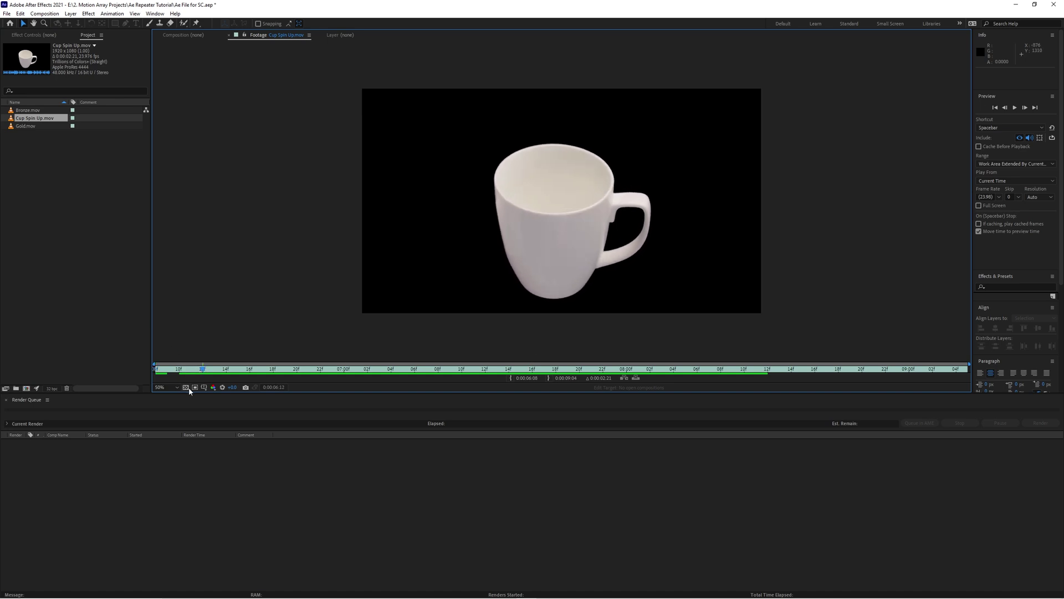
click(186, 386)
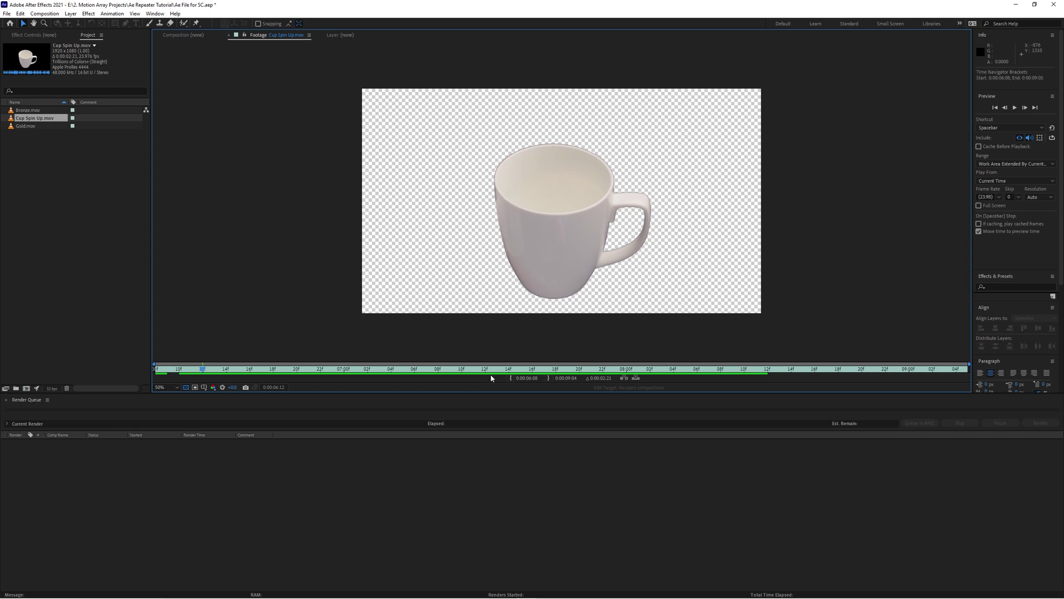
drag(491, 378, 249, 371)
click(186, 387)
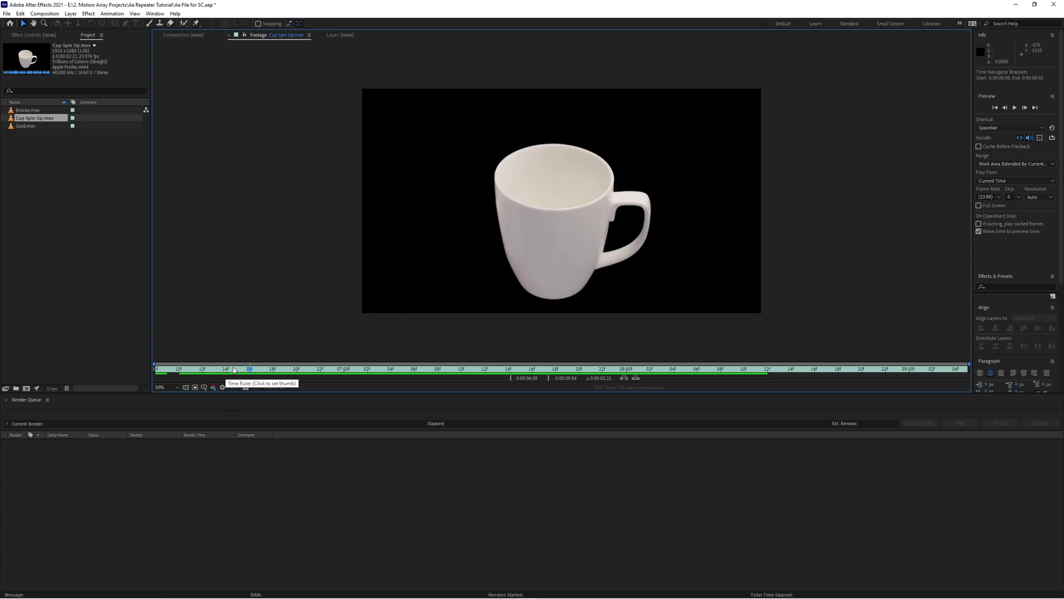
click(172, 36)
Preview the Gold.mov coin clip against the transparency grid and scrub through it.
double_click(24, 127)
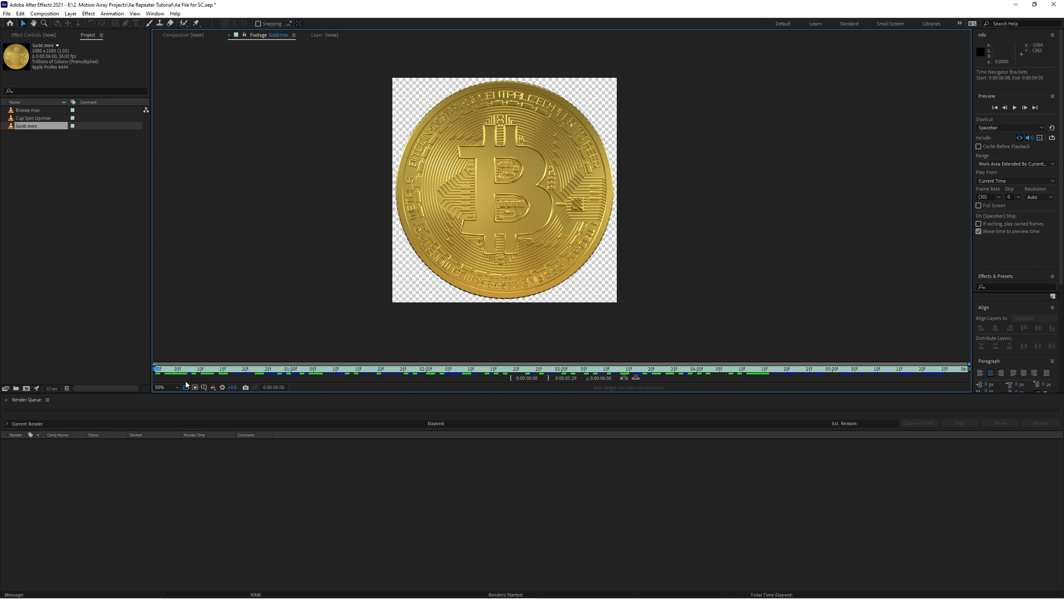
click(186, 387)
click(185, 388)
drag(200, 370, 167, 369)
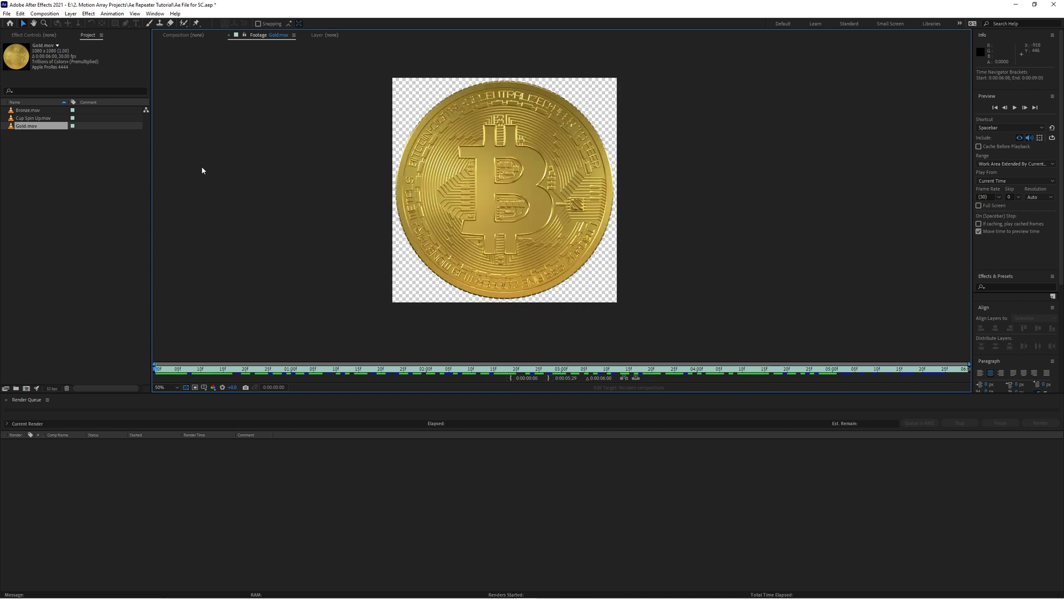
Create a Cup Spin Up composition from the Cup Spin Up.mov footage.
click(183, 37)
click(54, 172)
drag(34, 118, 483, 210)
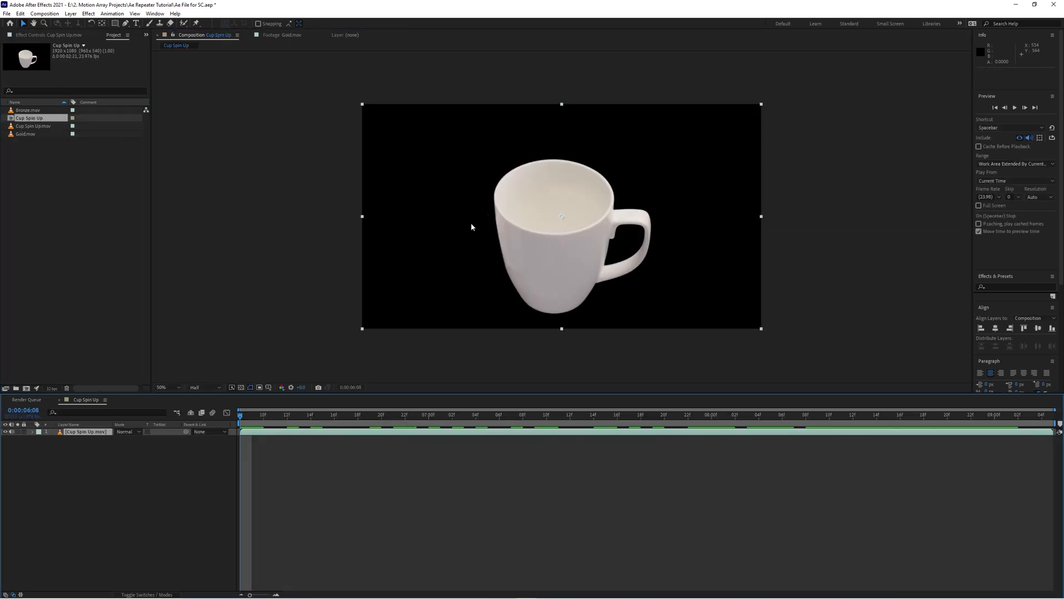
Pre-compose the mug layer into a new comp named Main Cup Comp.
drag(277, 415, 240, 415)
click(261, 447)
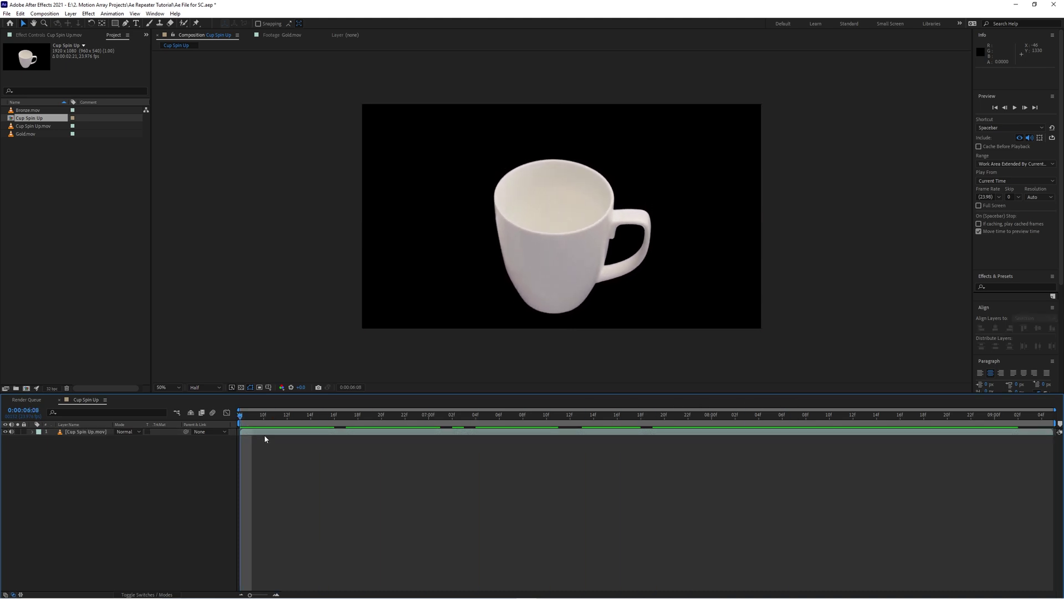
right_click(267, 431)
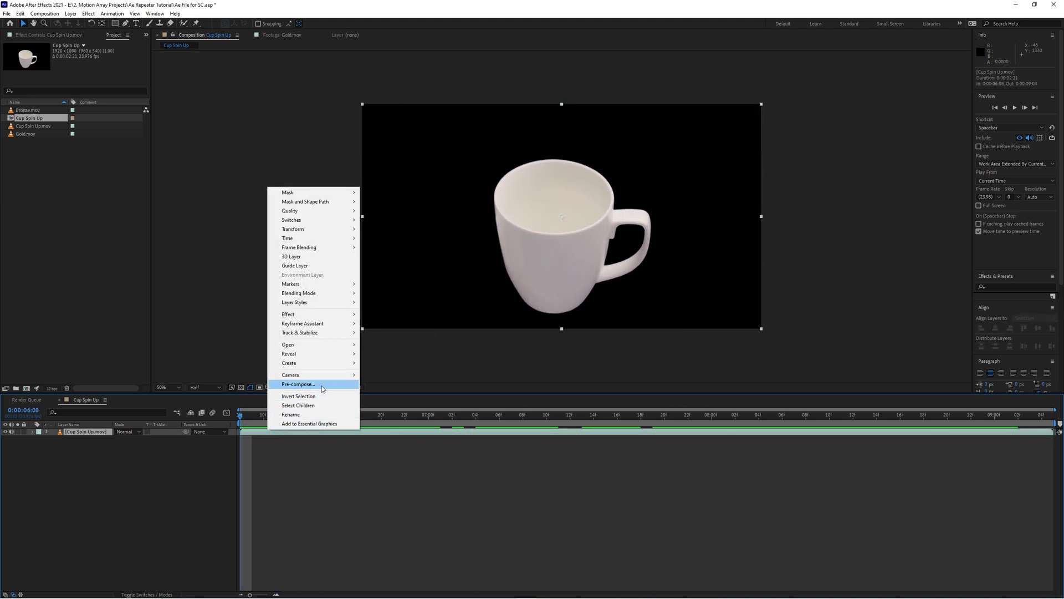
click(322, 385)
text(Main Cup Comp)
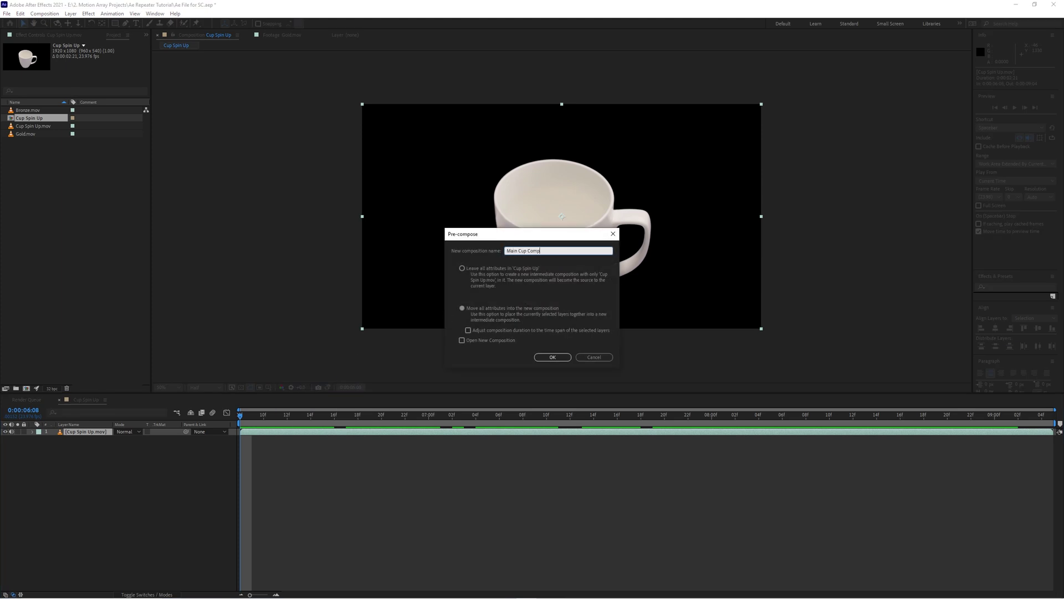
key(Return)
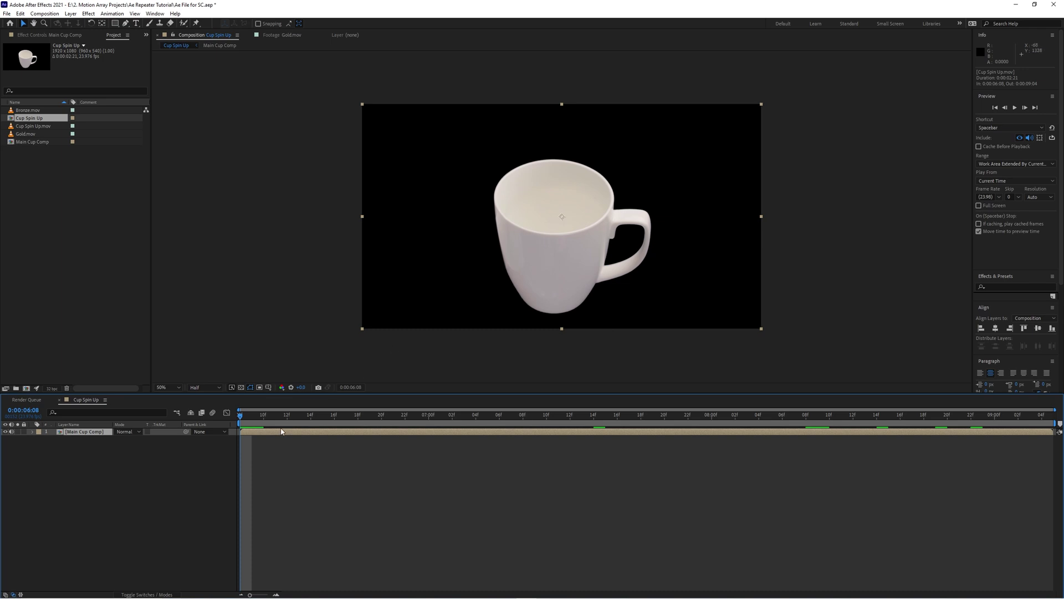
Inside Main Cup Comp, draw a region of interest around the mug and crop the comp to it.
double_click(276, 431)
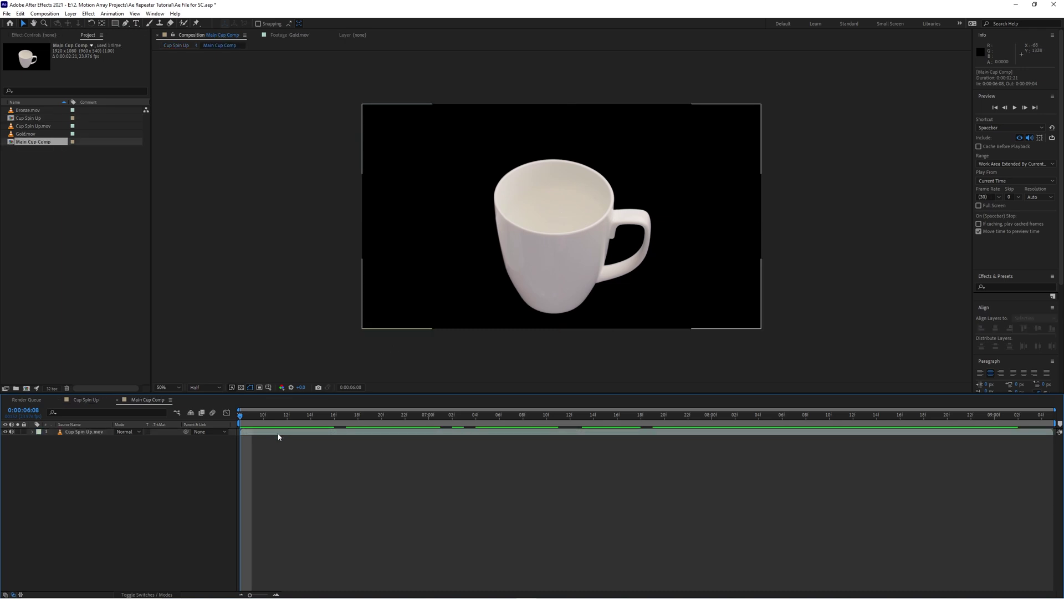
click(259, 389)
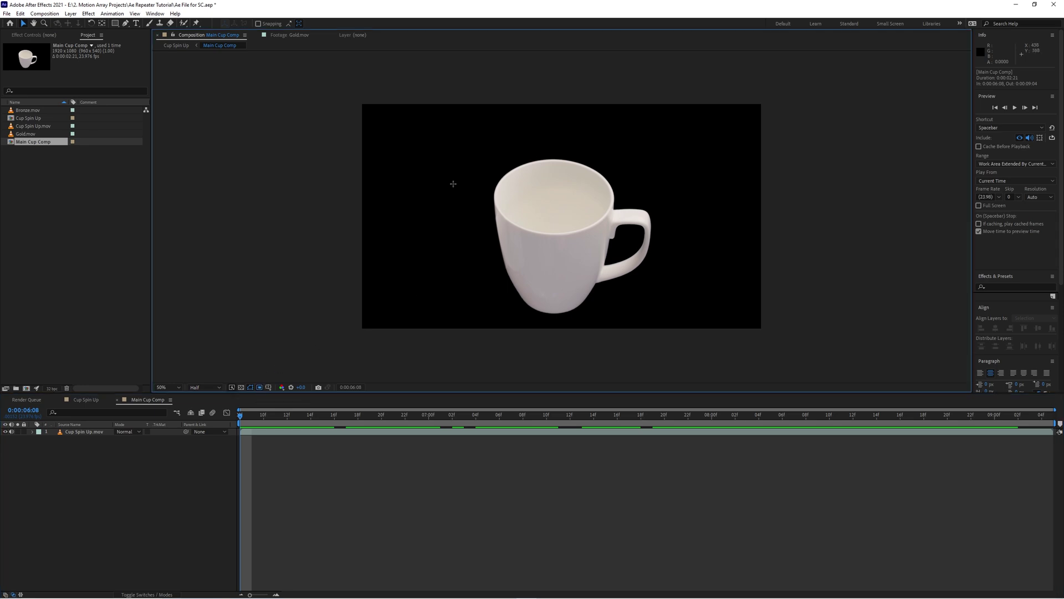
drag(462, 136, 667, 325)
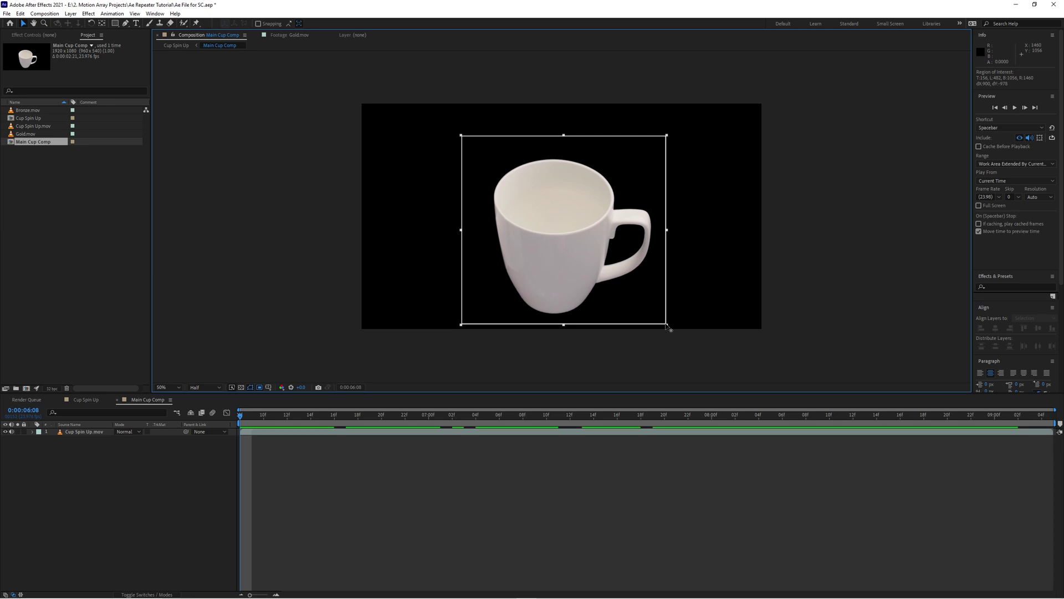
click(45, 14)
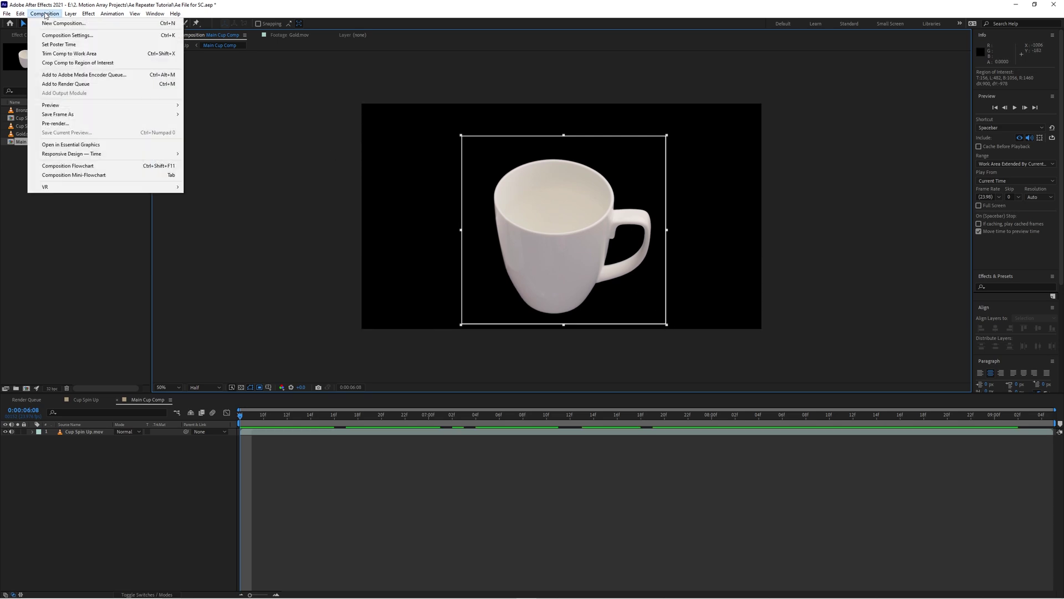
click(122, 63)
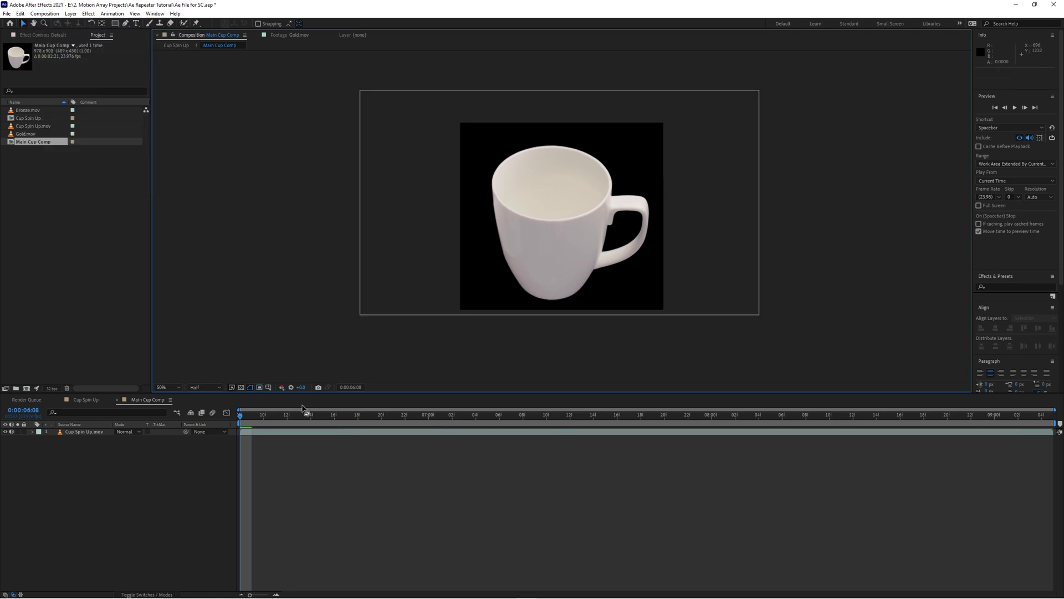
drag(240, 415, 402, 418)
Return to the Cup Spin Up composition through the comp flowchart.
key(Tab)
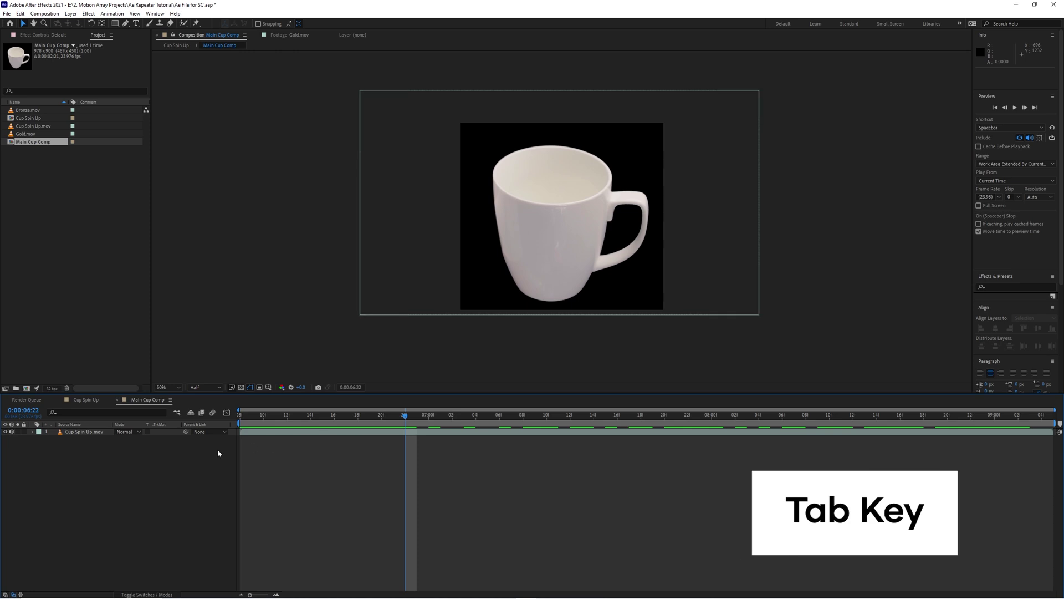
key(Tab)
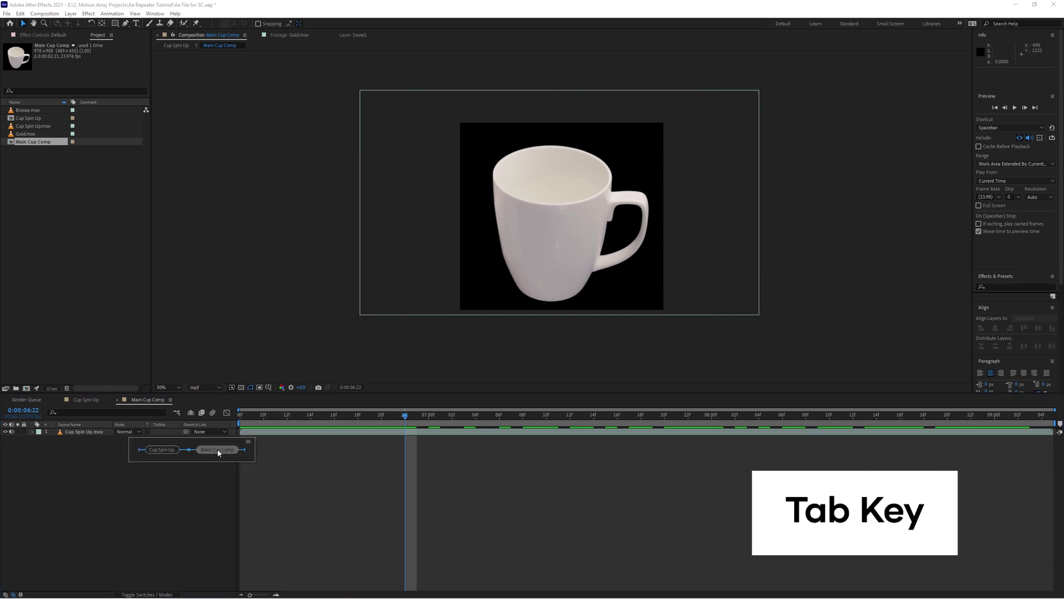
click(162, 450)
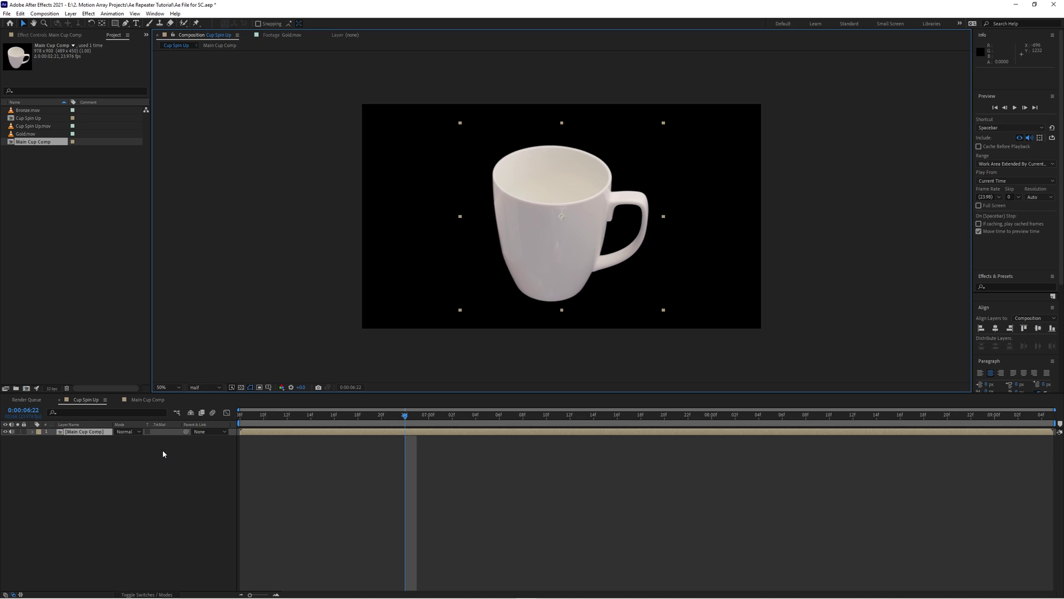
Add a null object layer named Spread Controller.
right_click(137, 477)
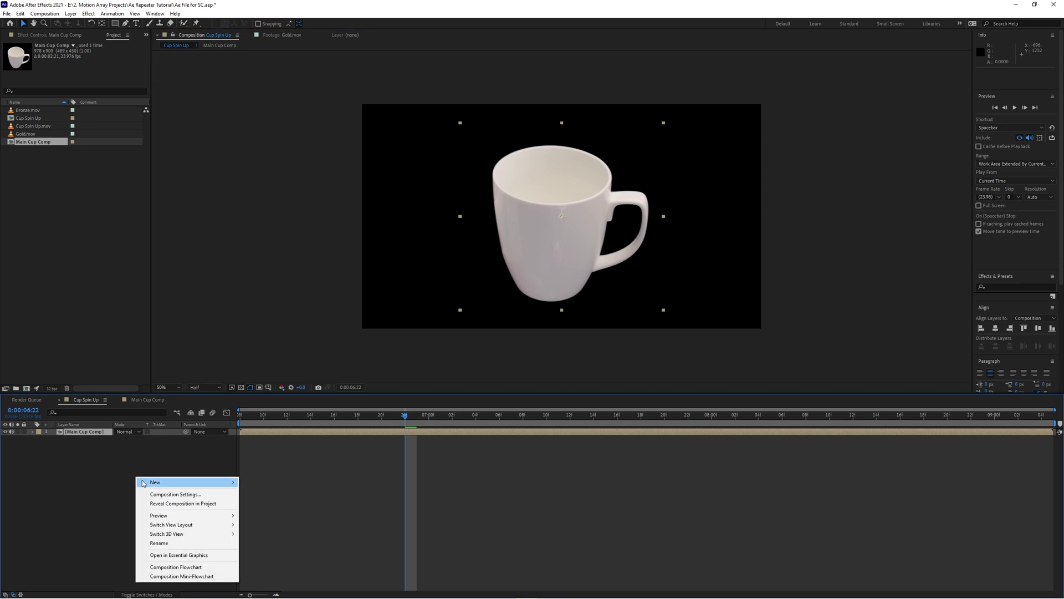
mouse_move(154, 484)
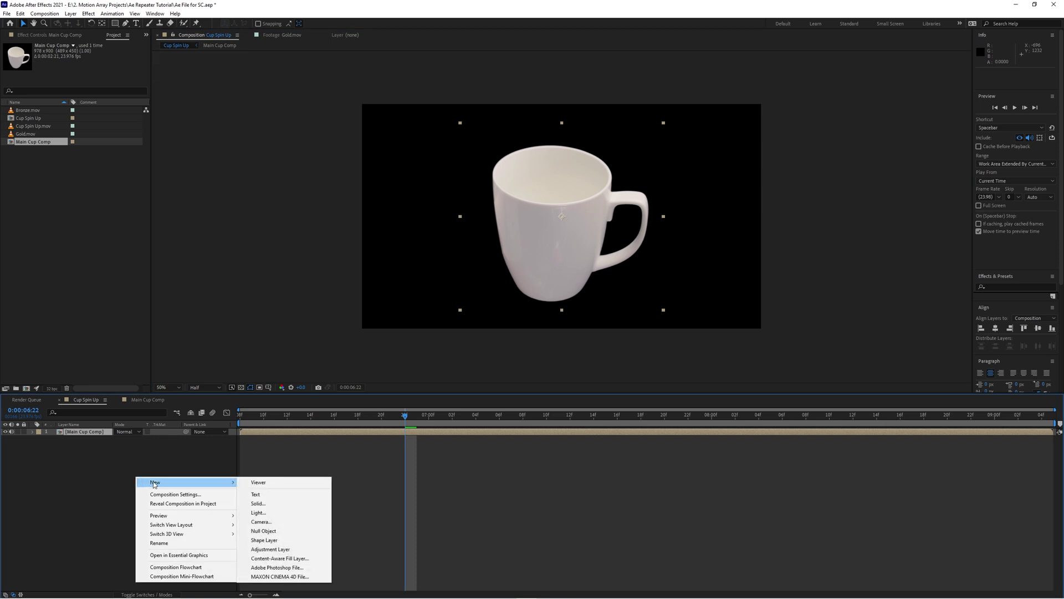
click(312, 534)
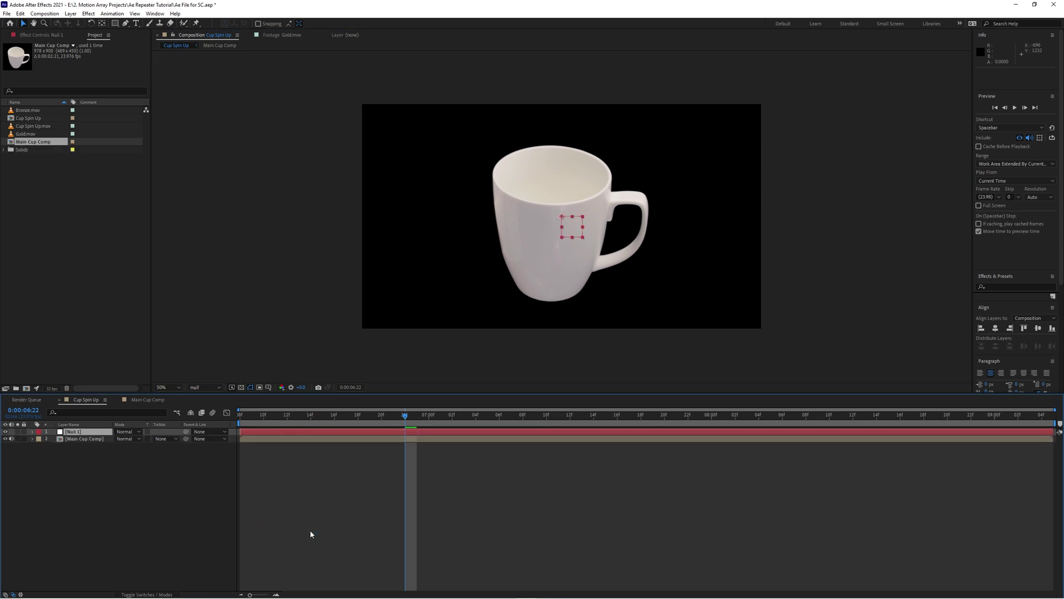
key(Return)
text(Spread Controller)
key(Return)
Search Effects & Presets for "slider" and select Slider Control.
click(1020, 281)
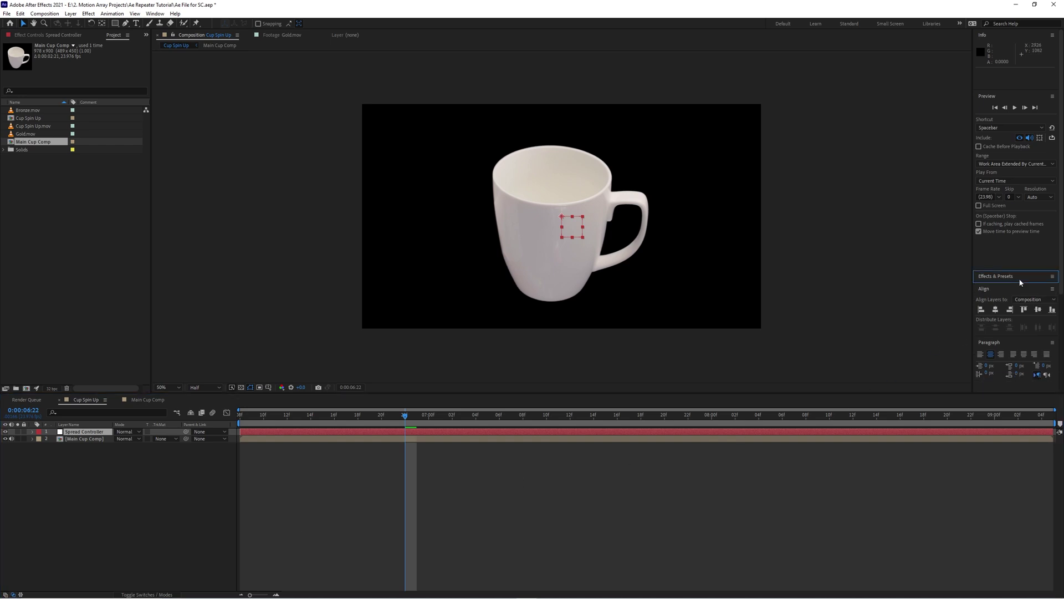
click(1016, 275)
text(slider)
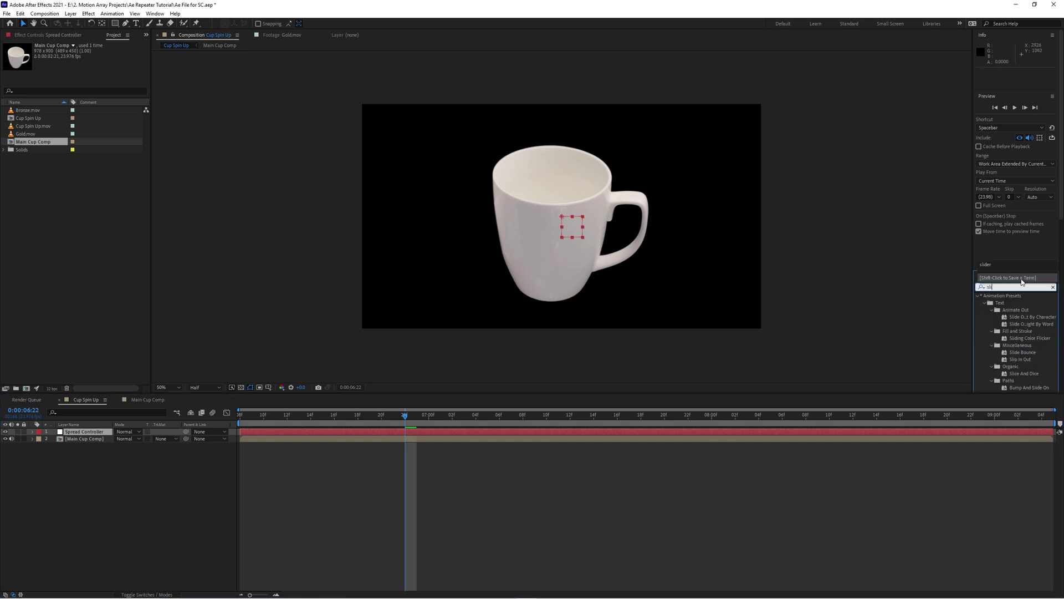
click(1023, 282)
Apply Slider Control to Spread Controller and link Main Cup Comp's Rotation expression to its Slider.
drag(1009, 303, 101, 434)
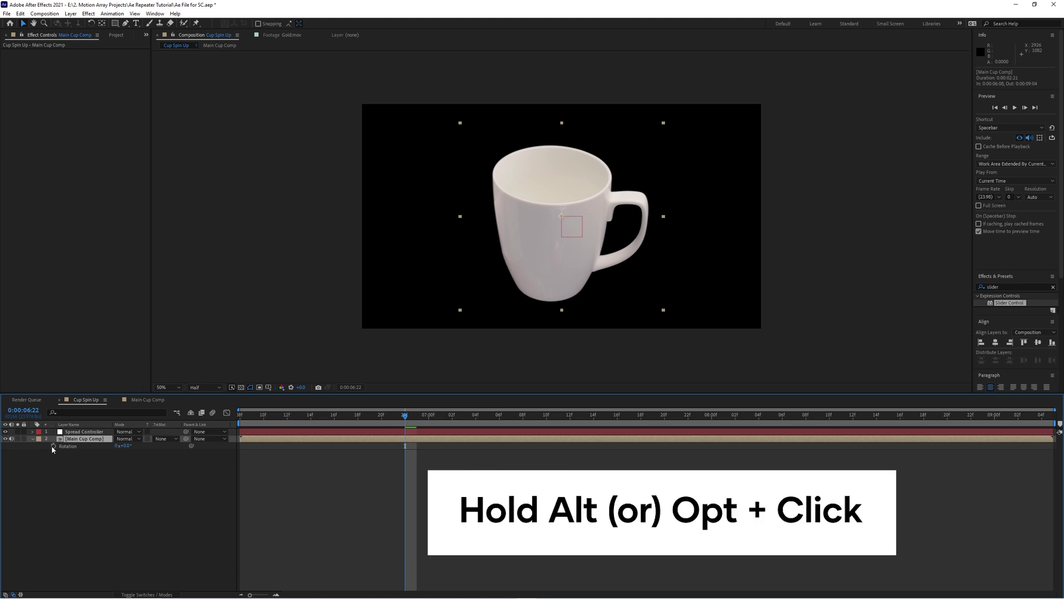
alt+click(53, 446)
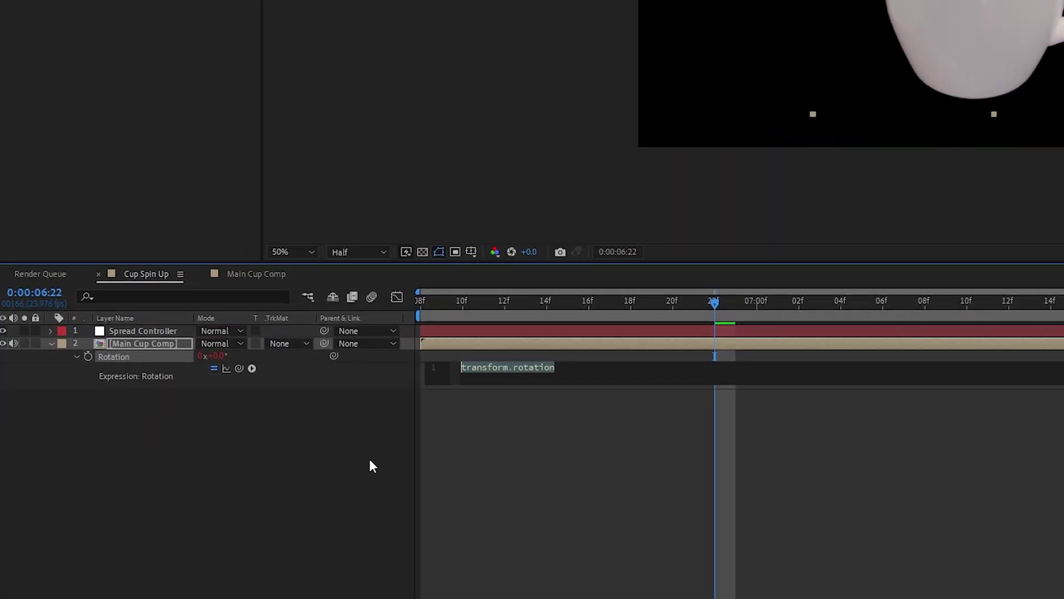
click(50, 330)
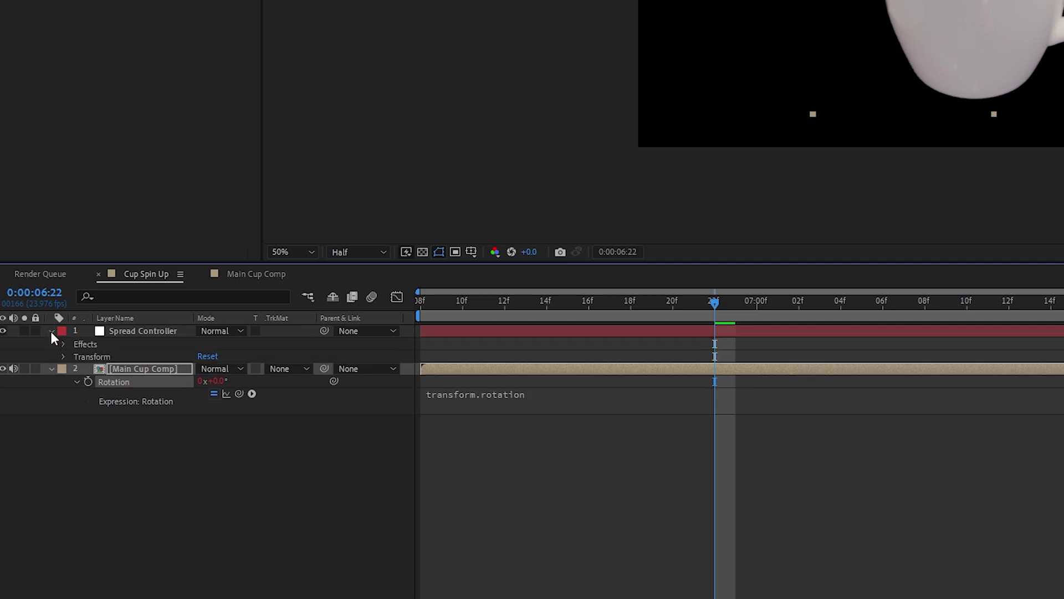
click(62, 344)
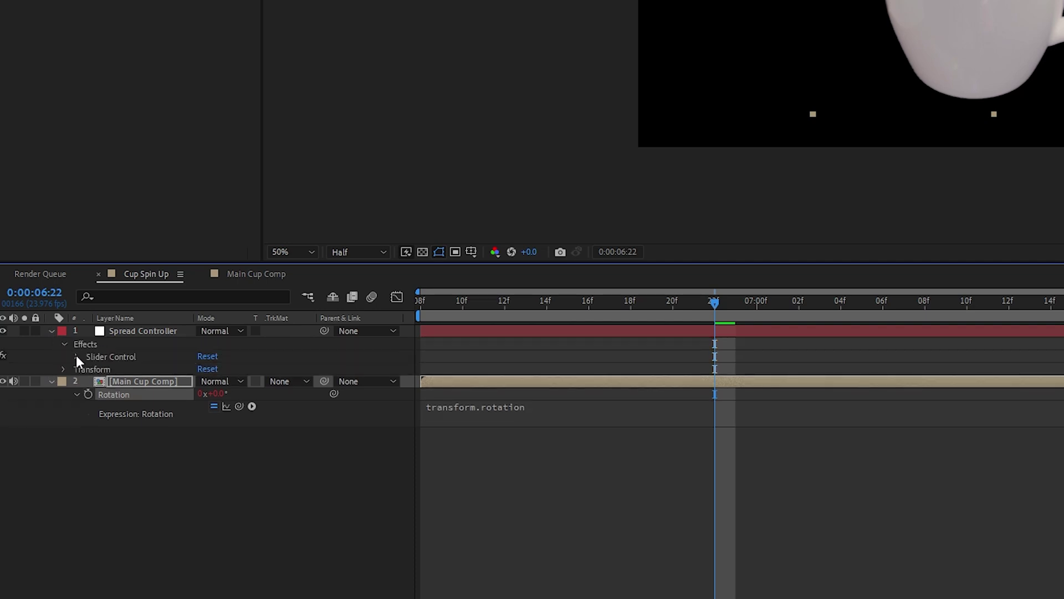
click(75, 357)
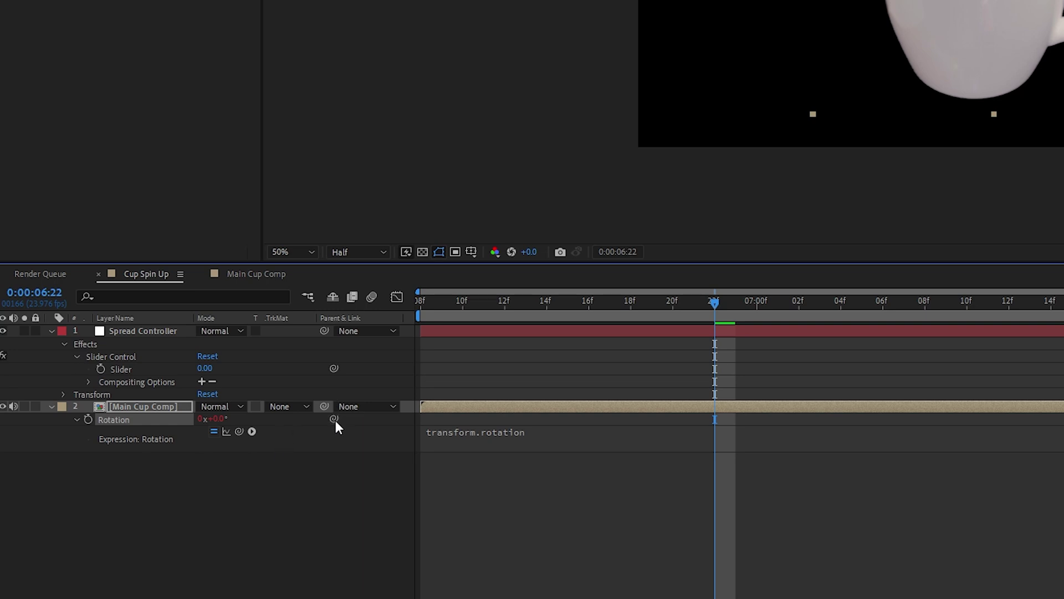
drag(334, 419, 127, 368)
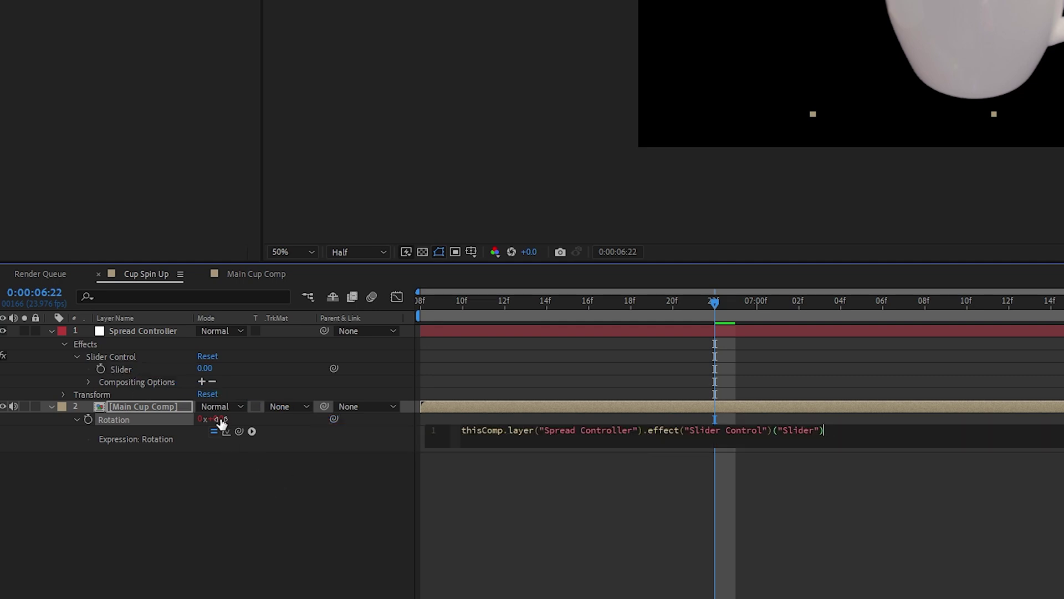
click(165, 330)
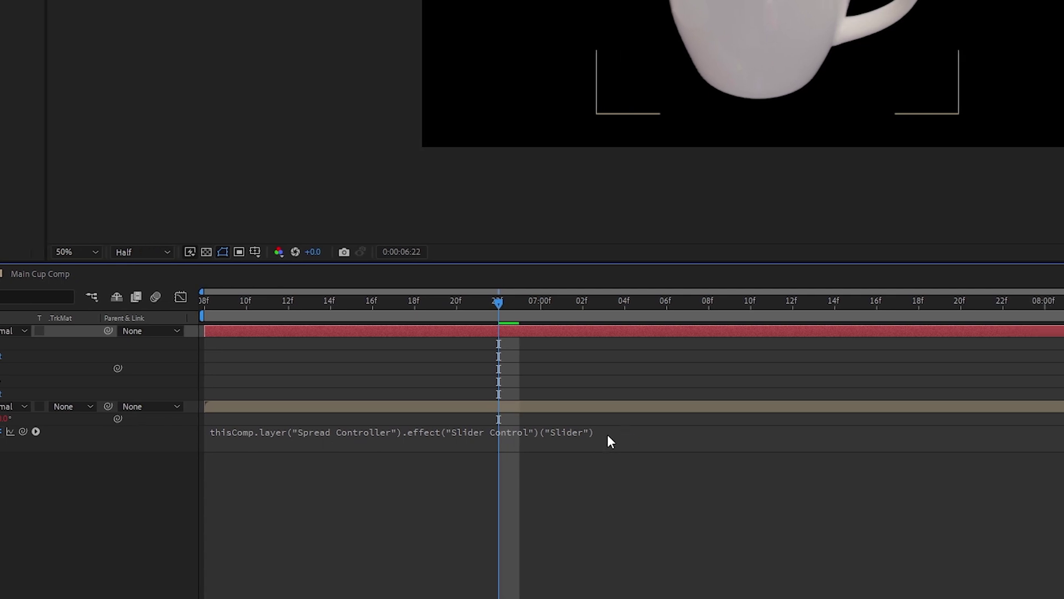
Append *index to the Rotation expression so rotation equals slider value times layer index.
click(465, 435)
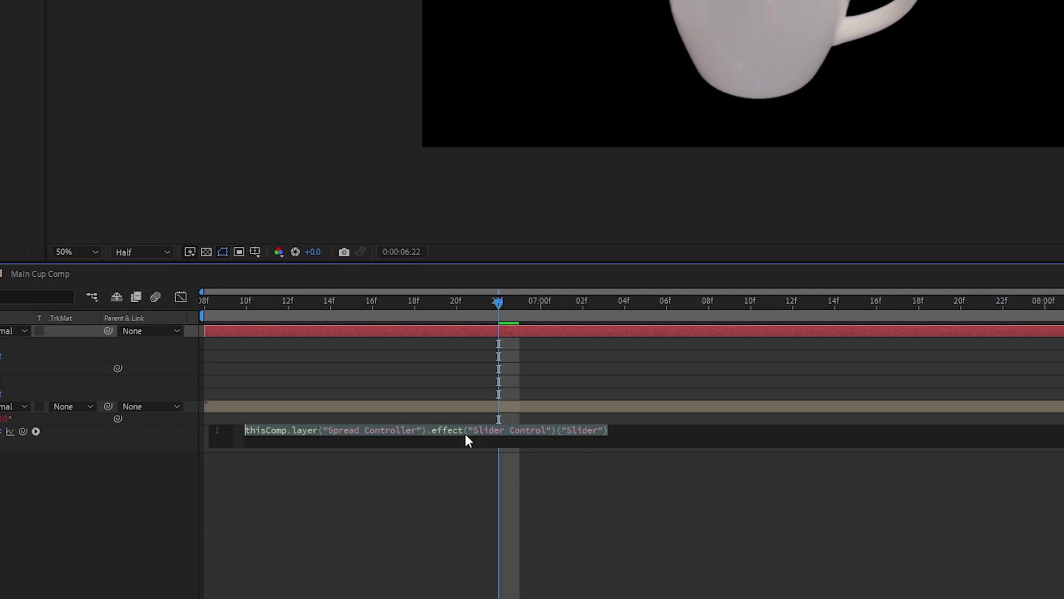
click(612, 430)
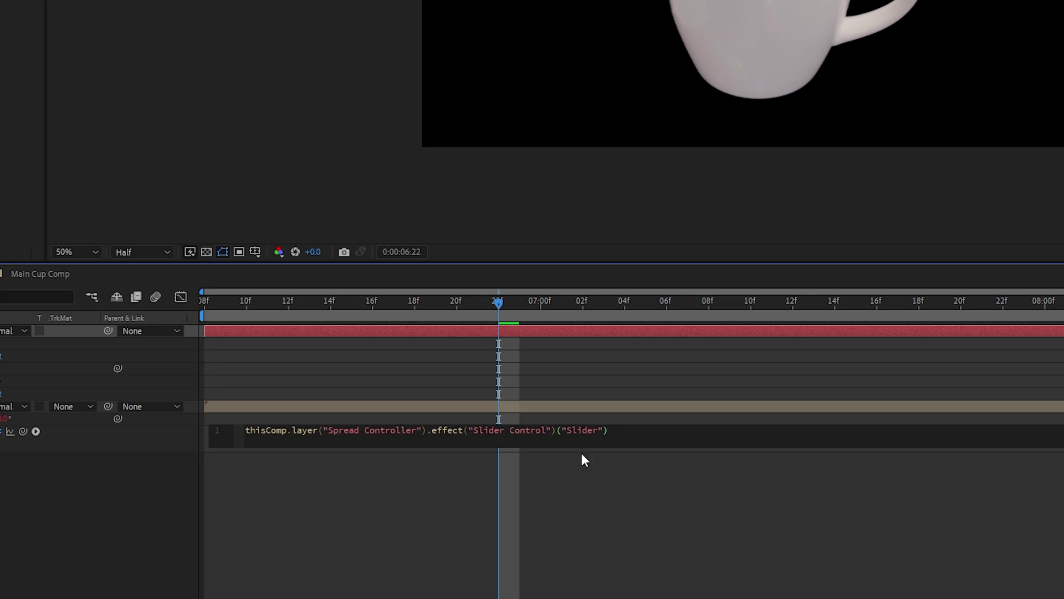
text(*1)
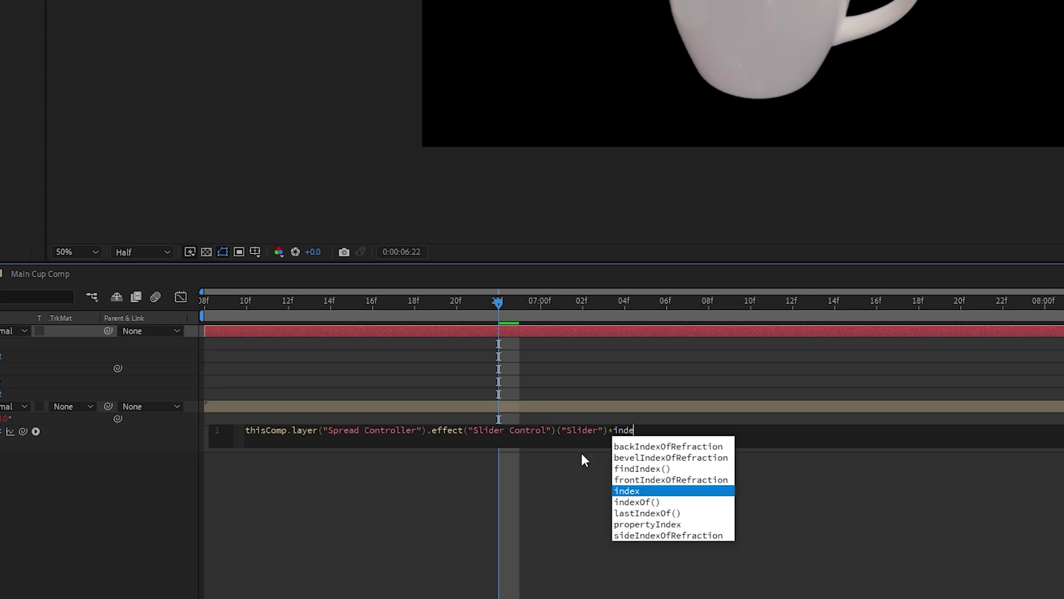
text(x)
key(Escape)
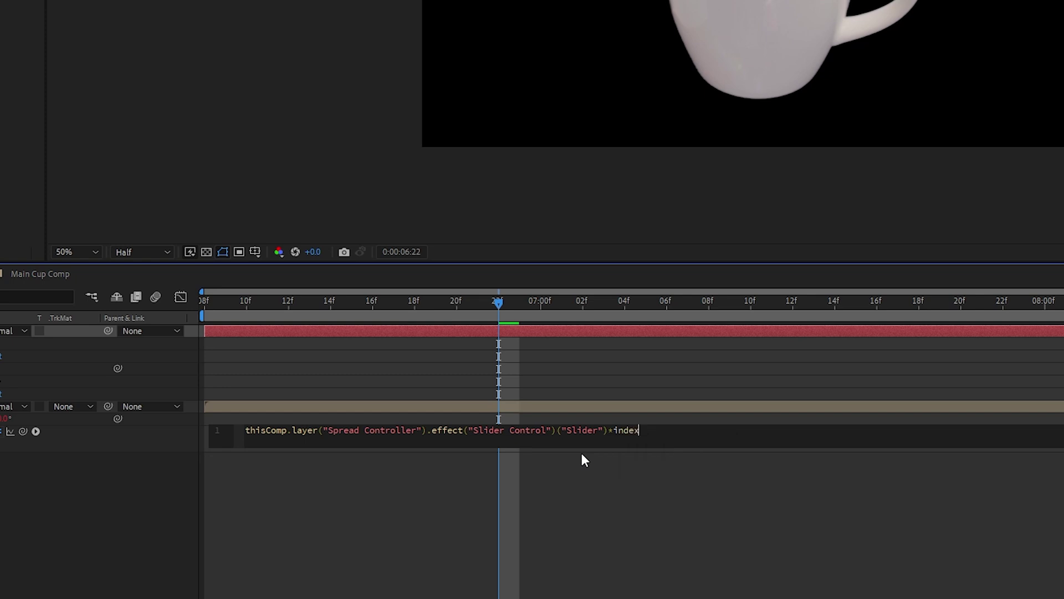
click(372, 480)
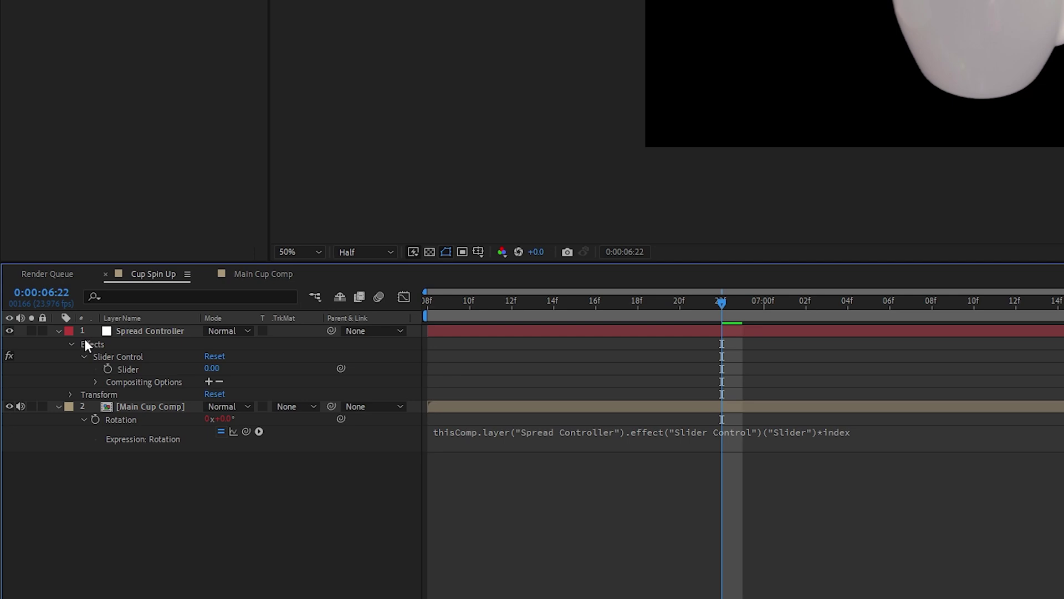
click(442, 407)
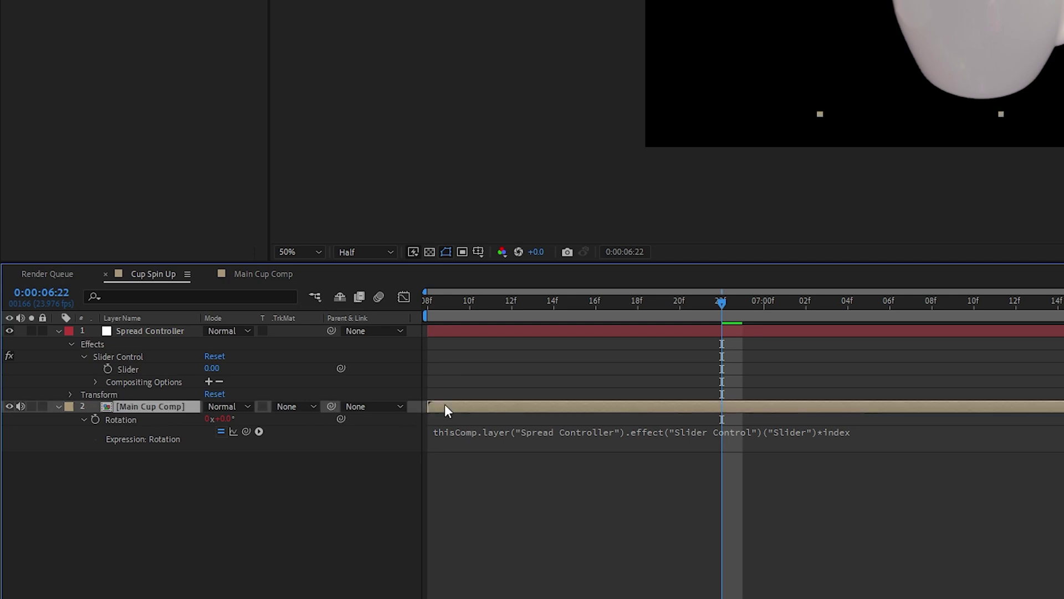
Duplicate Main Cup Comp and scrub the Spread Controller slider to test the rotation.
key(ctrl+d)
key(ctrl+d)
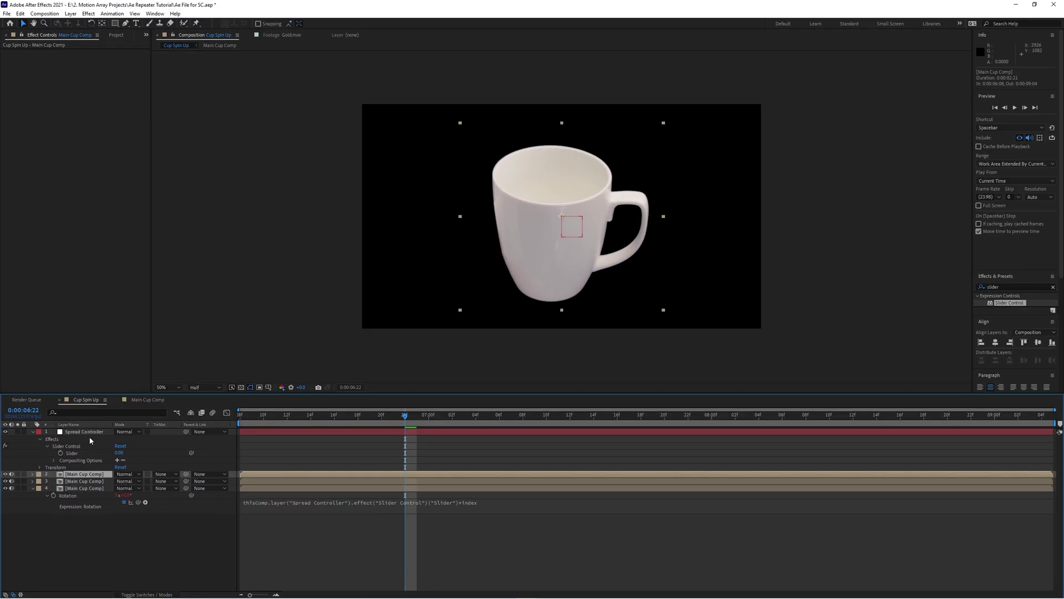
click(89, 433)
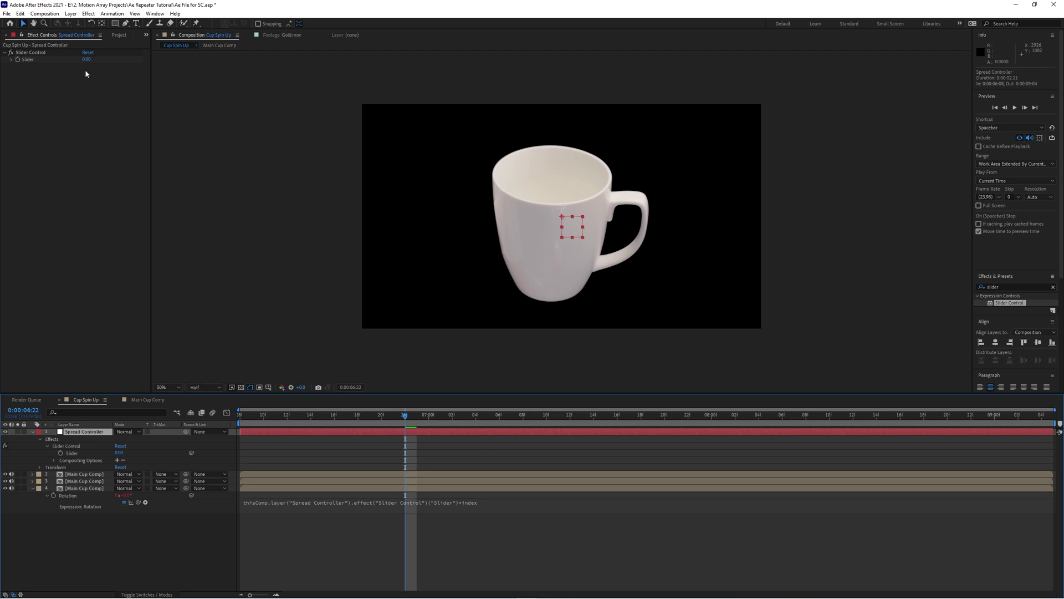
drag(86, 59, 101, 86)
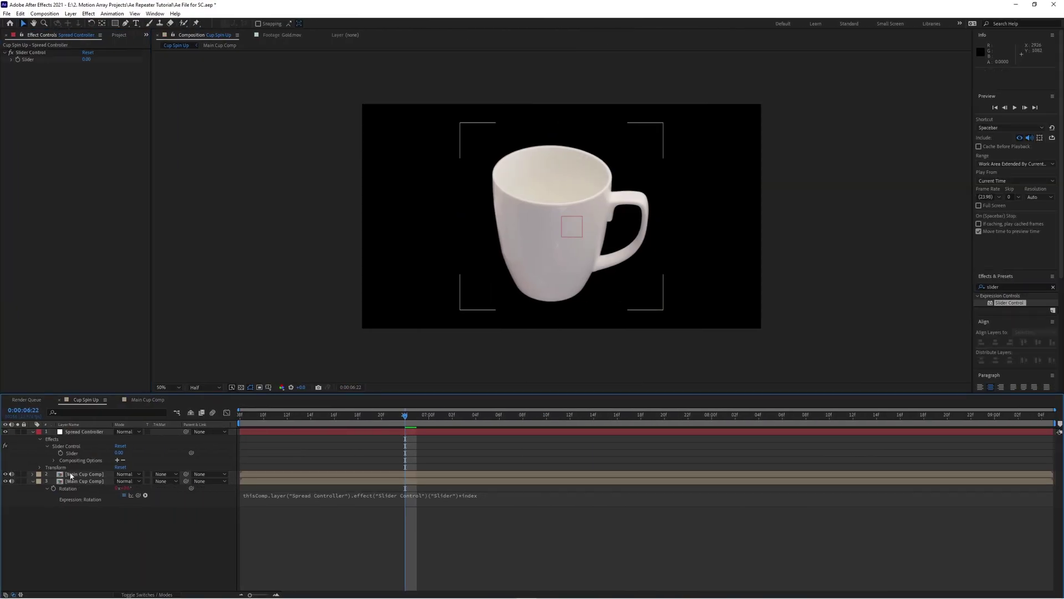
click(71, 475)
Delete the extra cup copy and move the remaining cup's anchor to its bottom-left corner.
key(Delete)
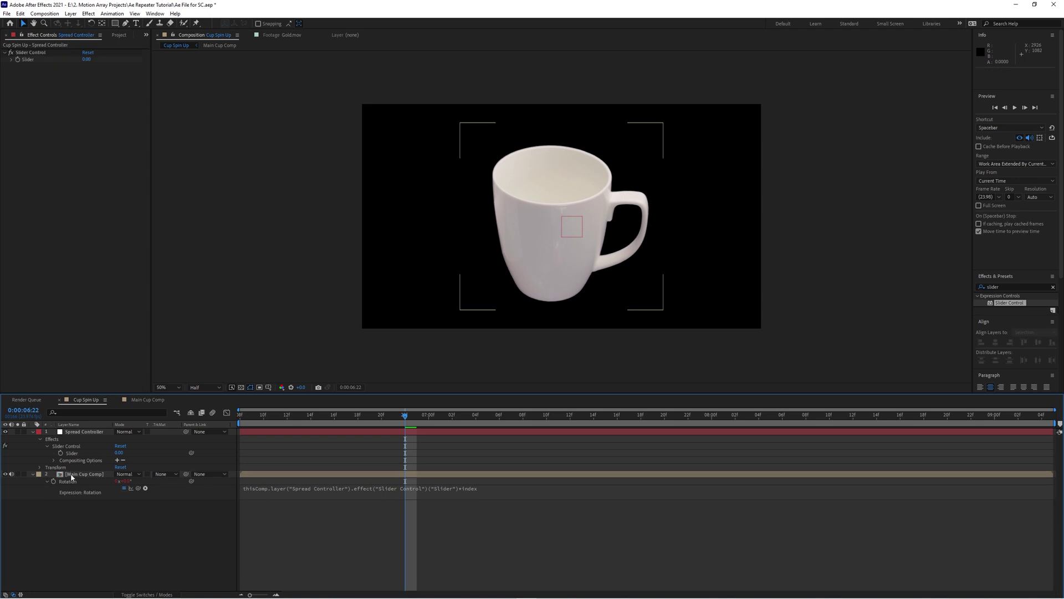
click(257, 476)
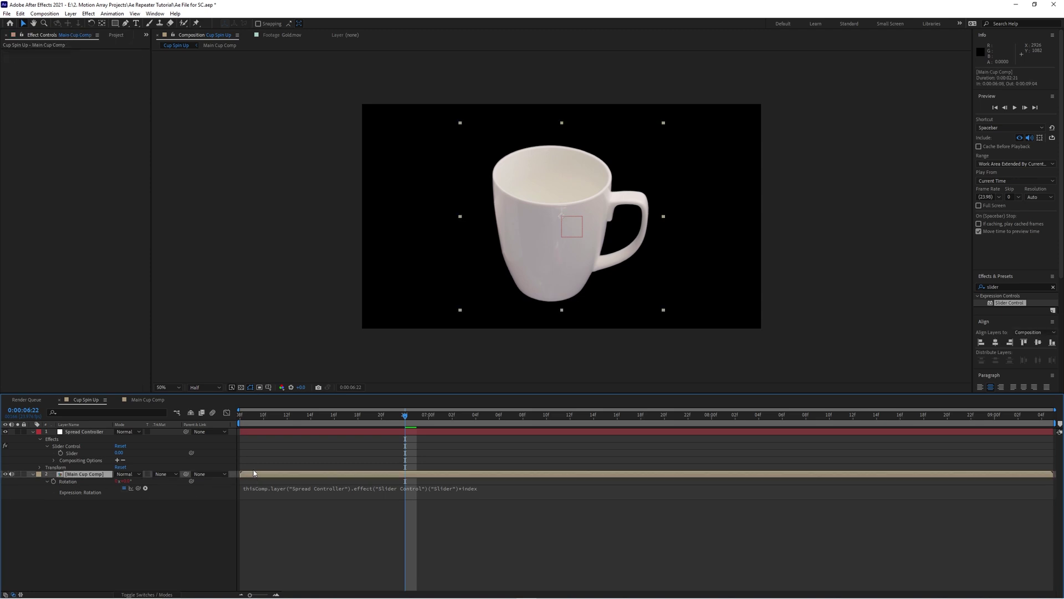
click(103, 26)
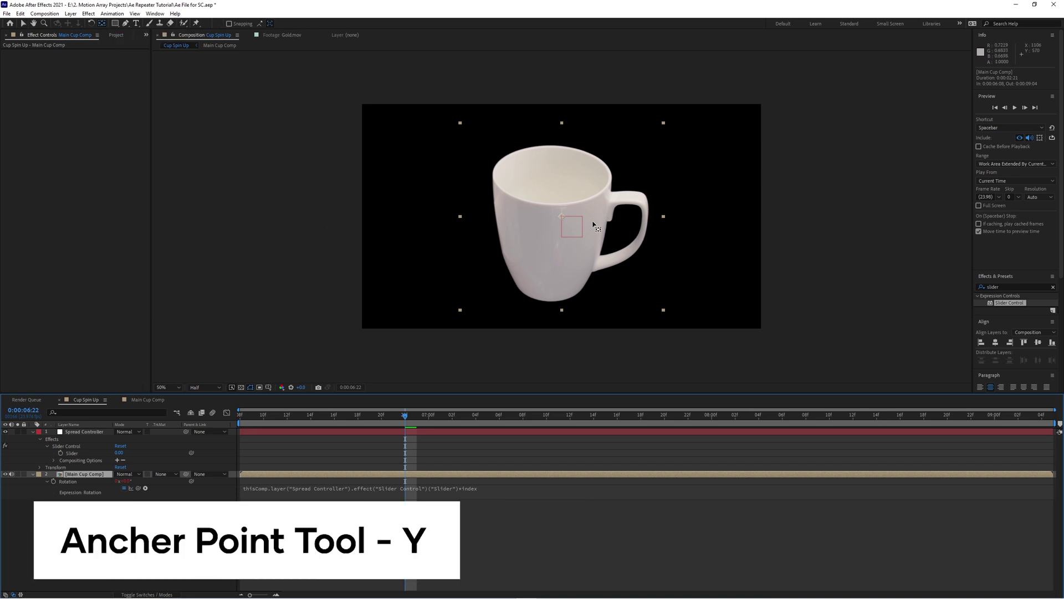
drag(562, 218, 459, 312)
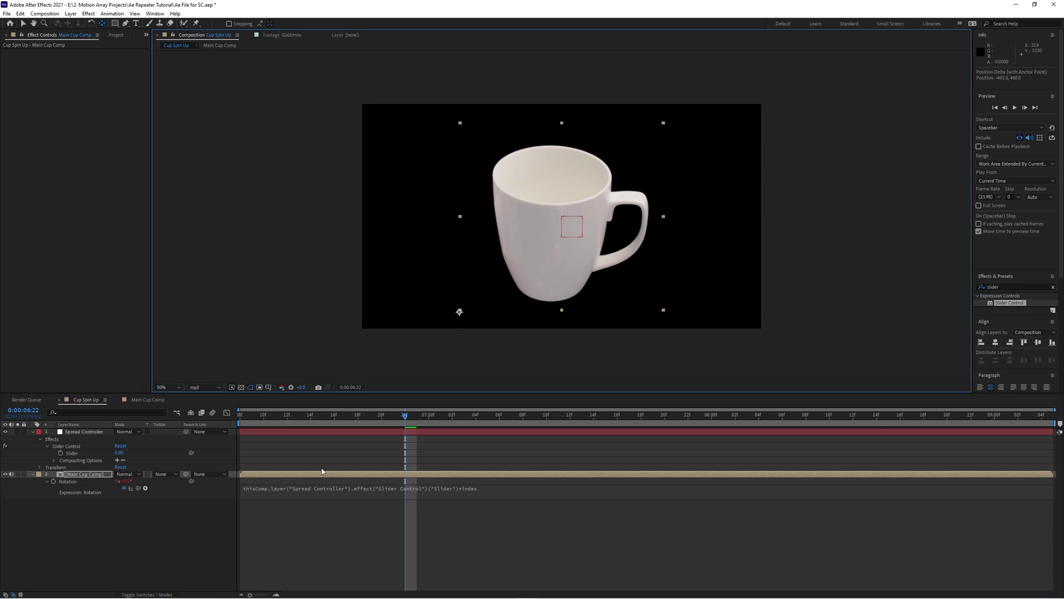
Scale the cup to about 46% and move it above and right of centre.
key(s)
drag(131, 481, 114, 493)
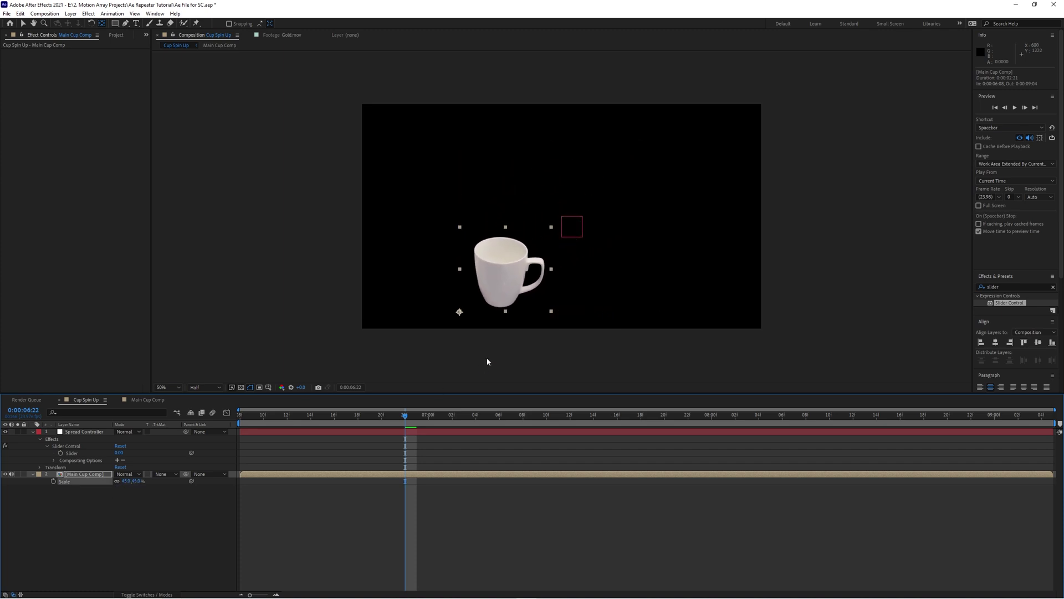
drag(496, 285, 593, 199)
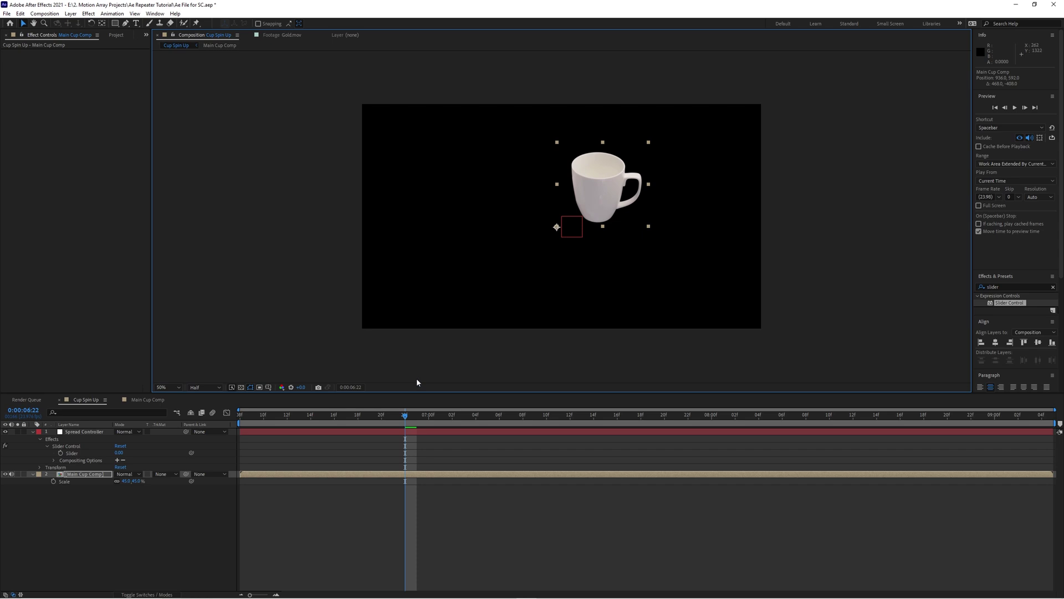
Make three cup copies, fan them with the spread slider at about 121, and keyframe it.
click(264, 478)
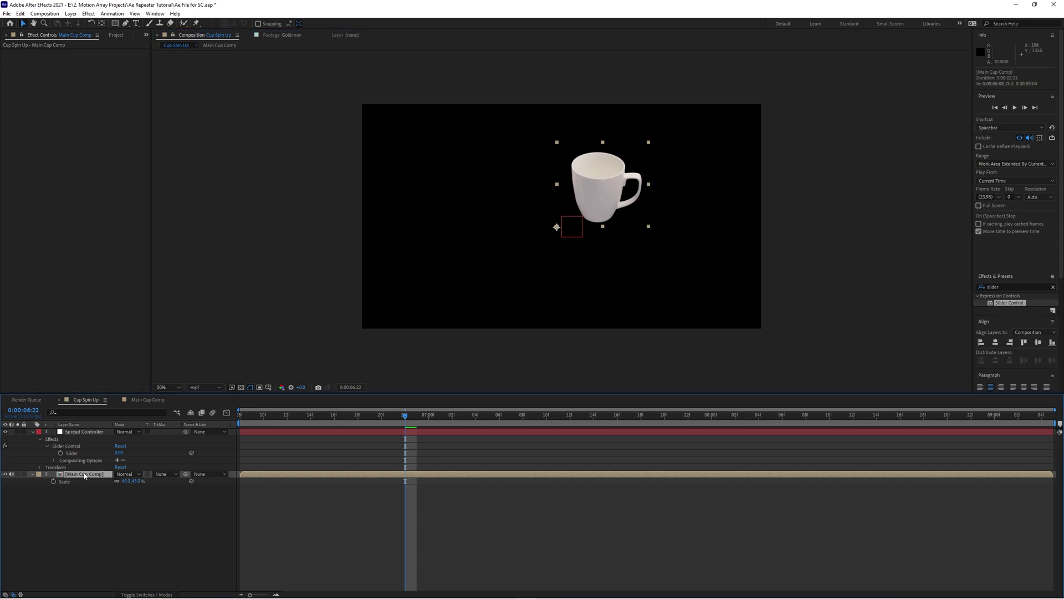
key(ctrl+d)
key(ctrl+d)
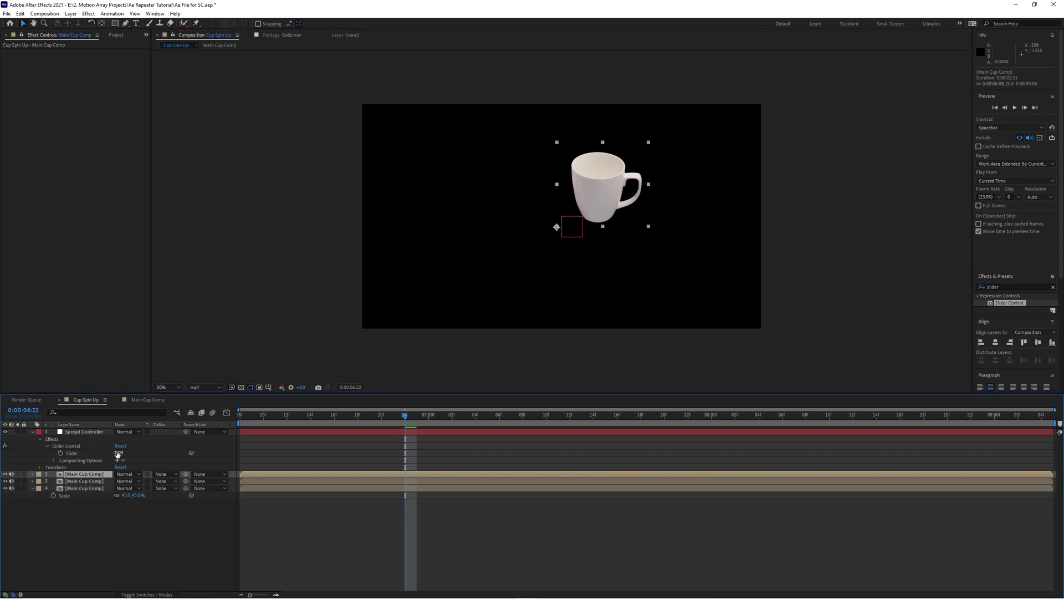
drag(118, 452, 178, 464)
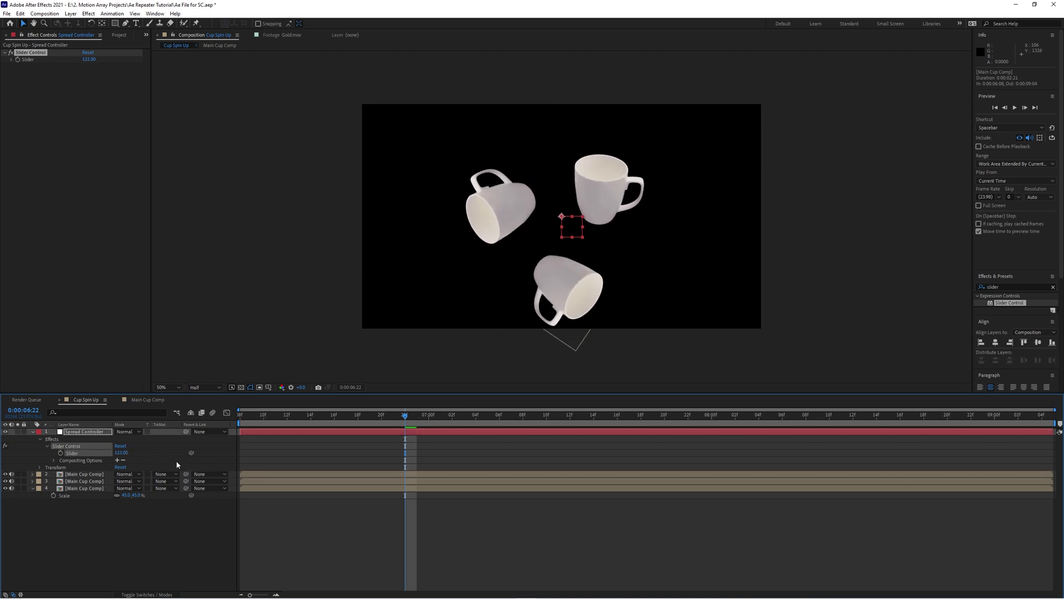
click(61, 453)
Set the spread slider to 0 at the start of the timeline.
drag(403, 419, 240, 418)
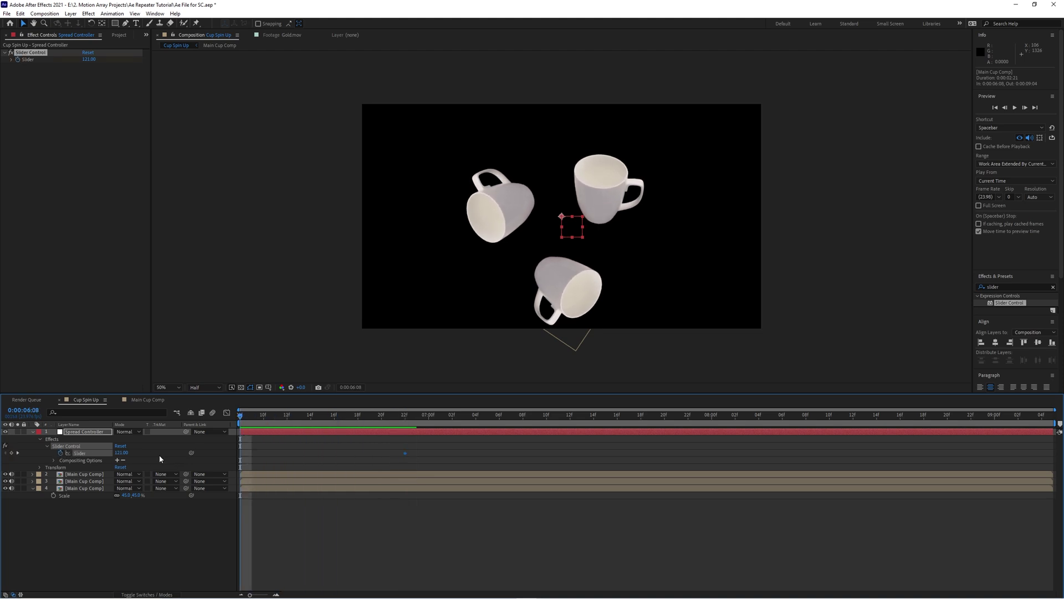
drag(123, 453, 83, 455)
click(138, 523)
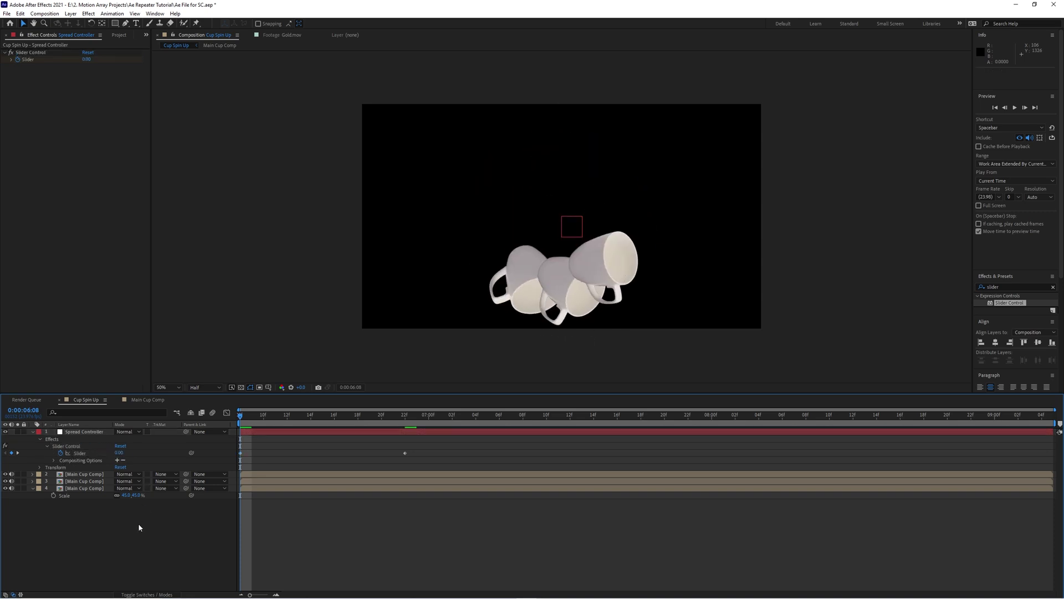
key(space)
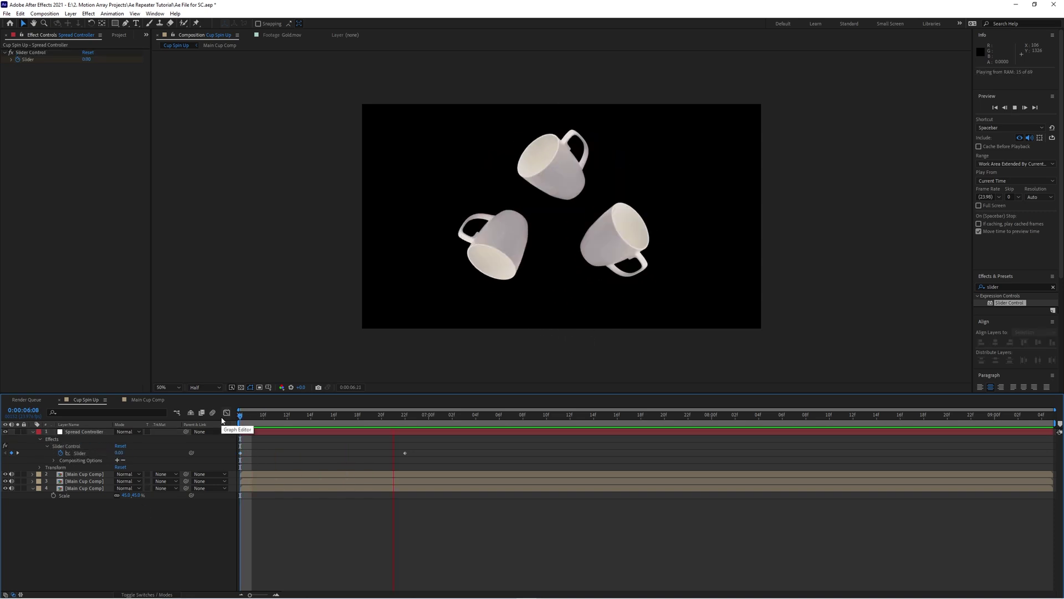
Move the 121 spread keyframe to 0:00:07:15 and preview the fan-out.
drag(404, 453, 605, 453)
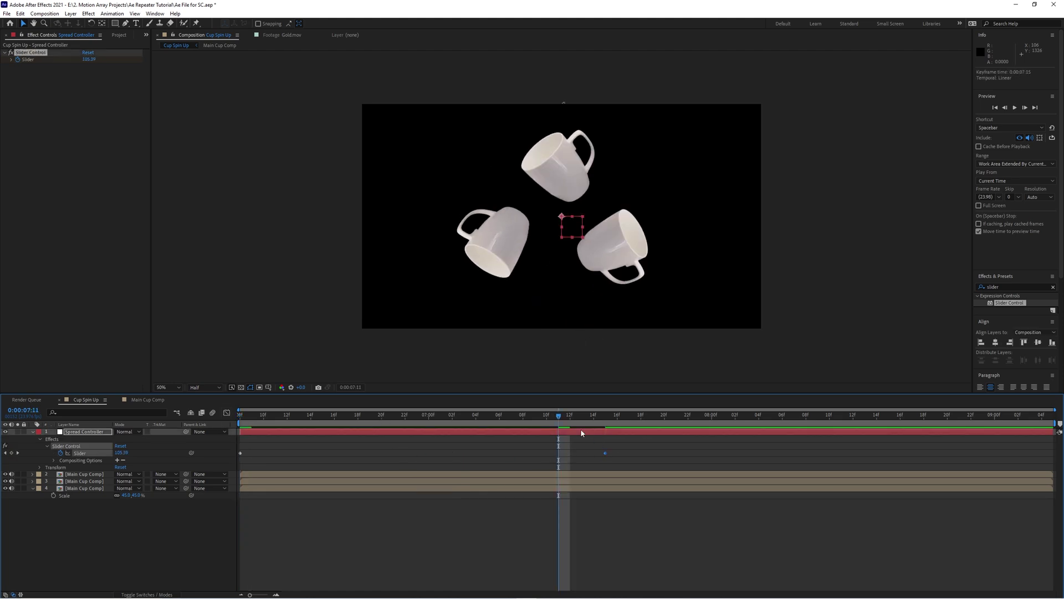
key(space)
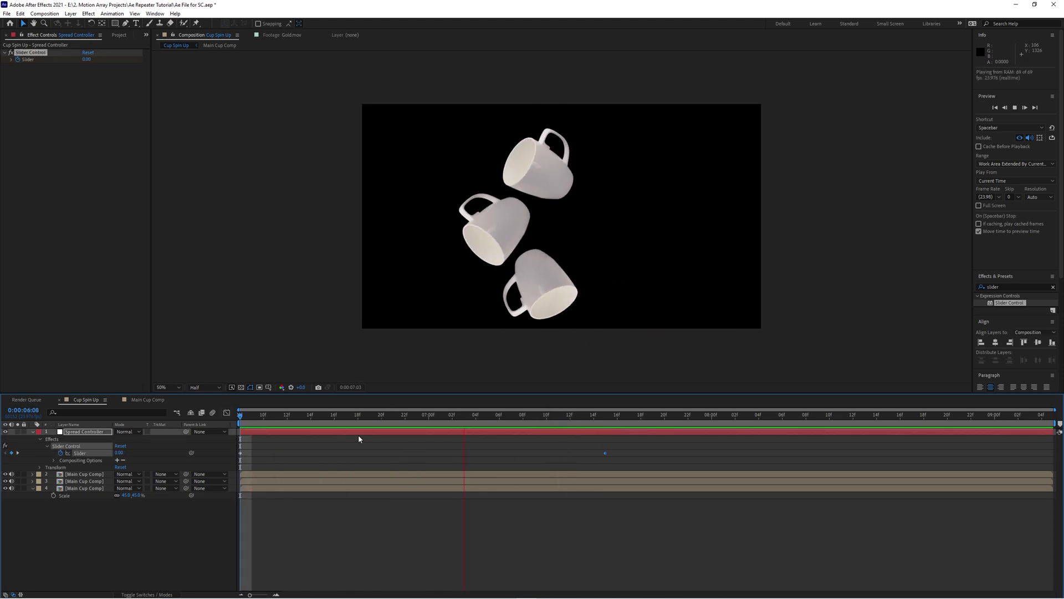
key(space)
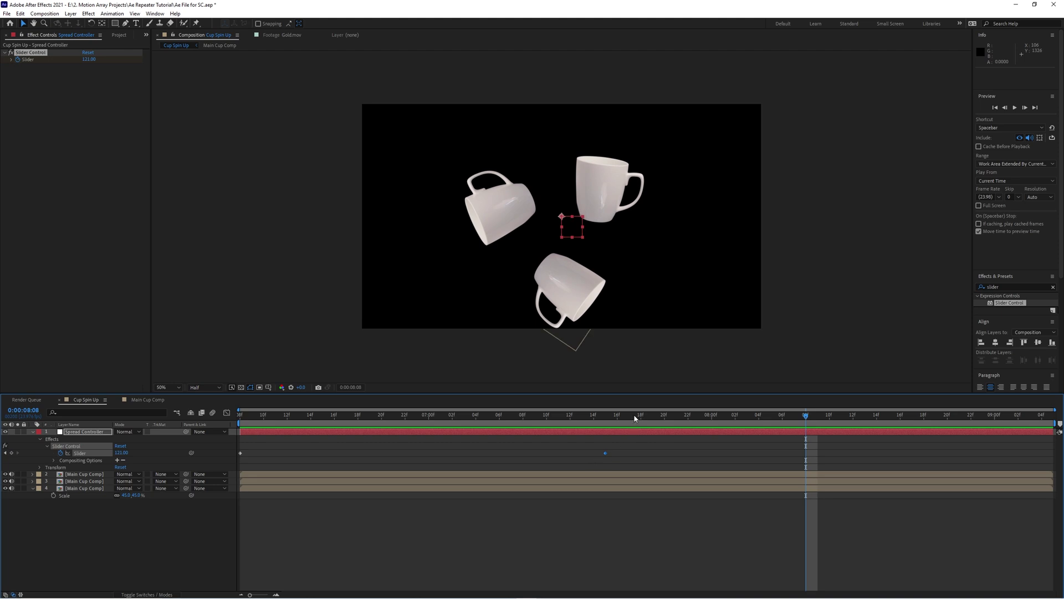
drag(636, 418, 602, 418)
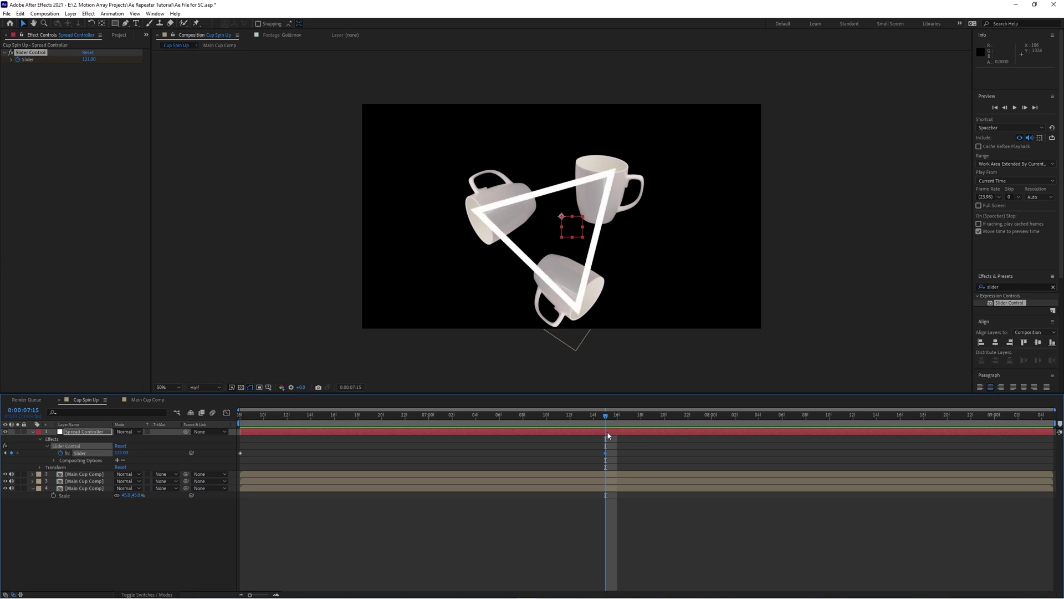
Test adding more cup copies, undoing the extra sixth copy.
click(100, 474)
key(ctrl+d)
click(120, 467)
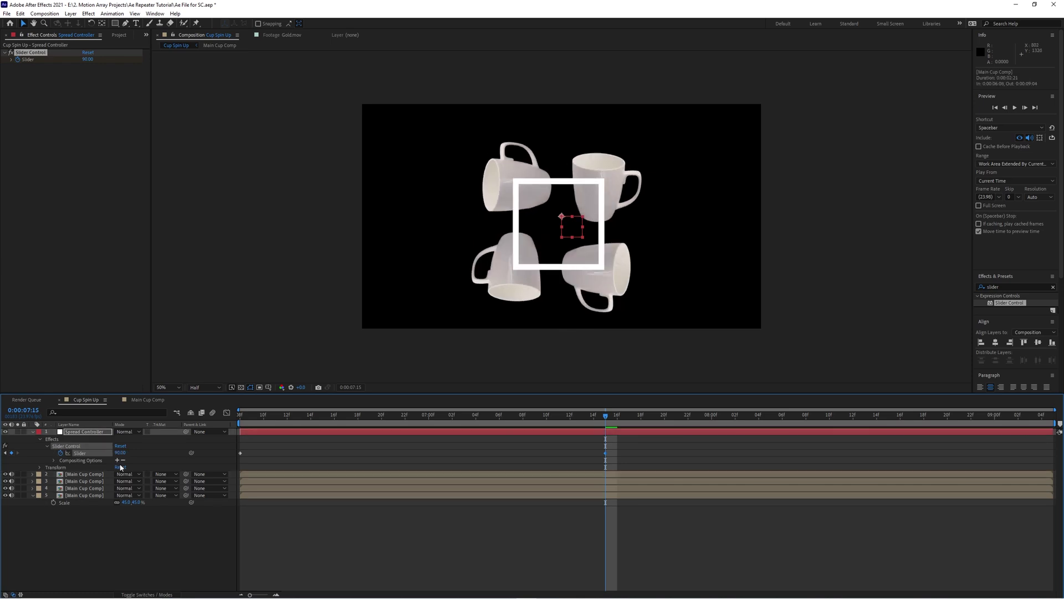
click(90, 475)
key(ctrl+d)
key(ctrl+d)
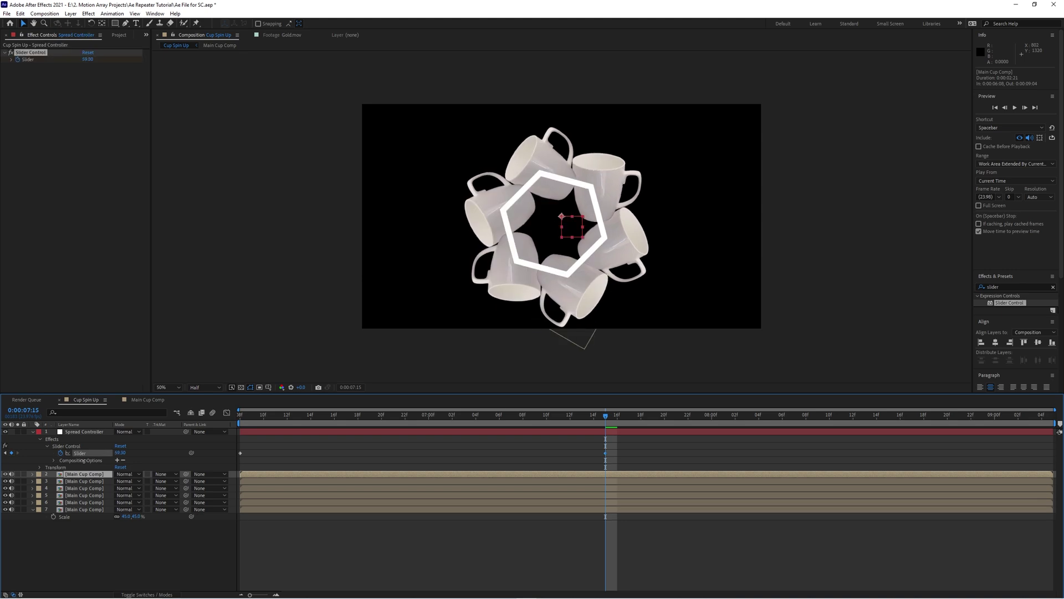
click(120, 467)
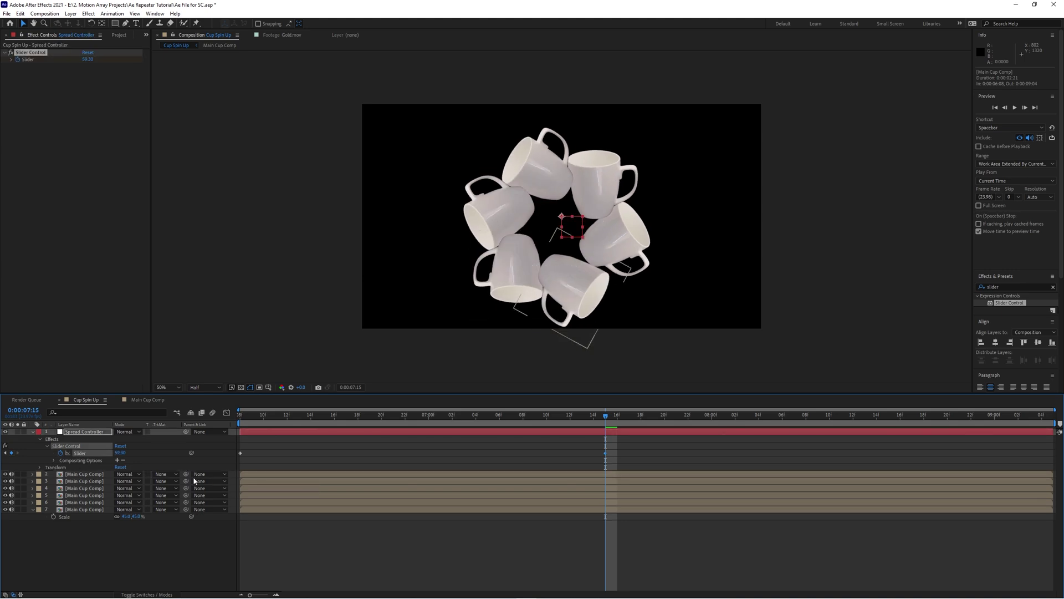
key(ctrl+z)
key(ctrl+z)
key(ctrl+z)
key(ctrl+z)
key(ctrl+z)
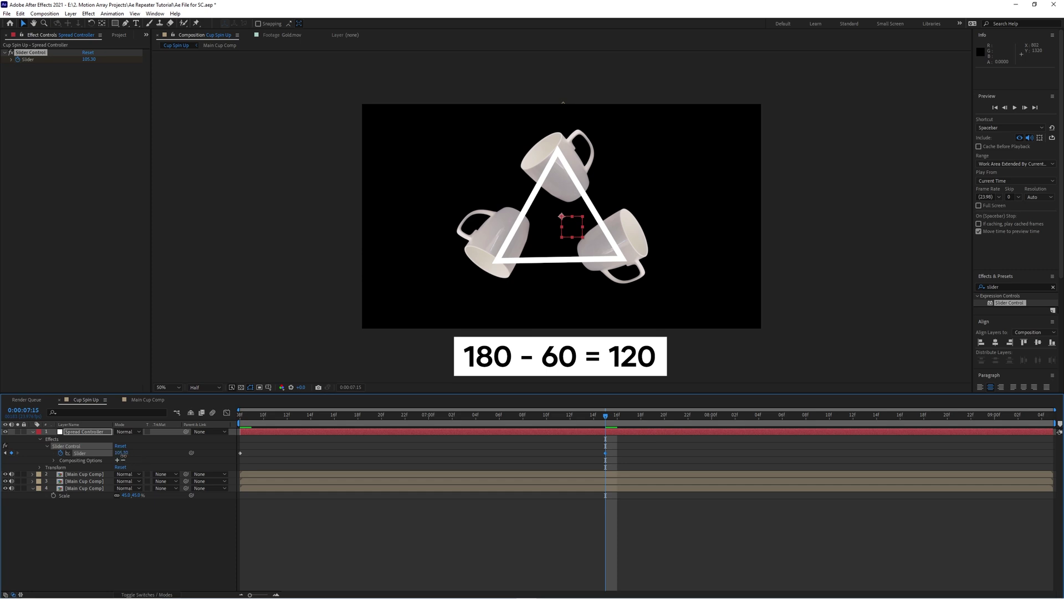
Set the spread to 120 and duplicate the cup up to six copies.
click(121, 453)
text(120)
key(Return)
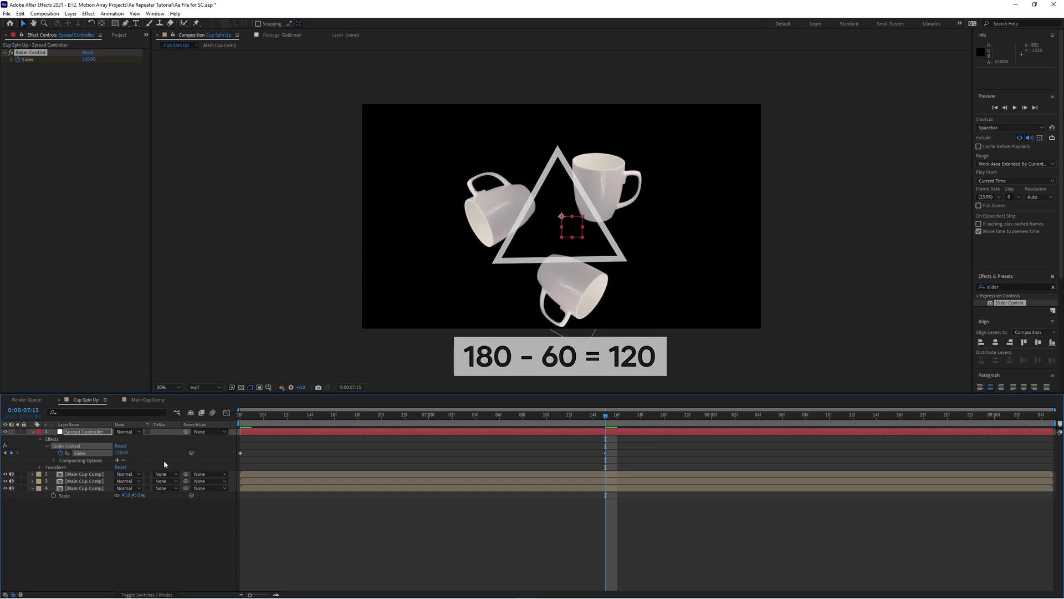
key(ctrl+d)
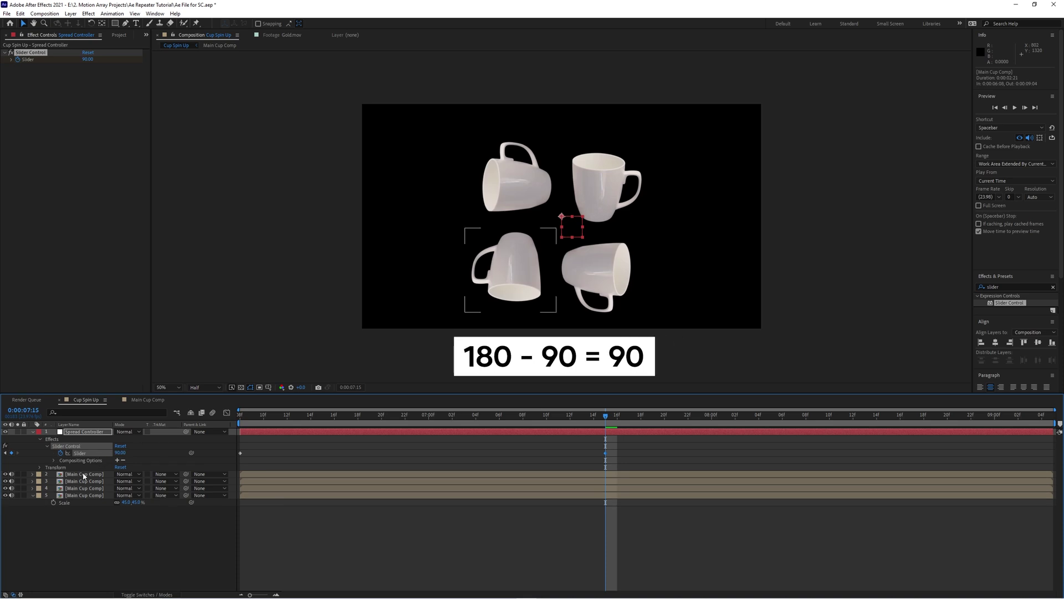
key(ctrl+d)
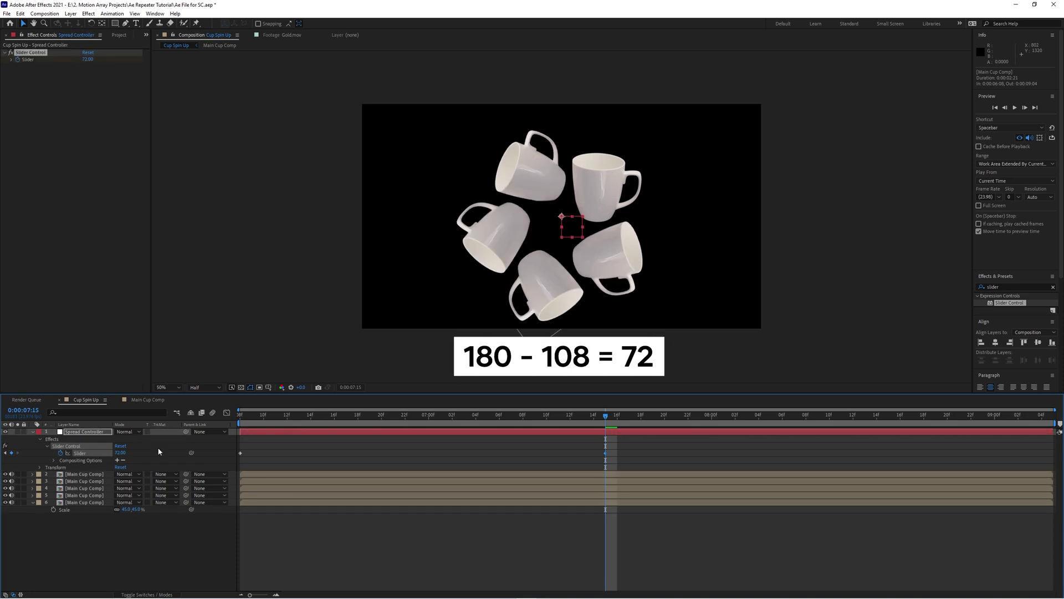
key(ctrl+d)
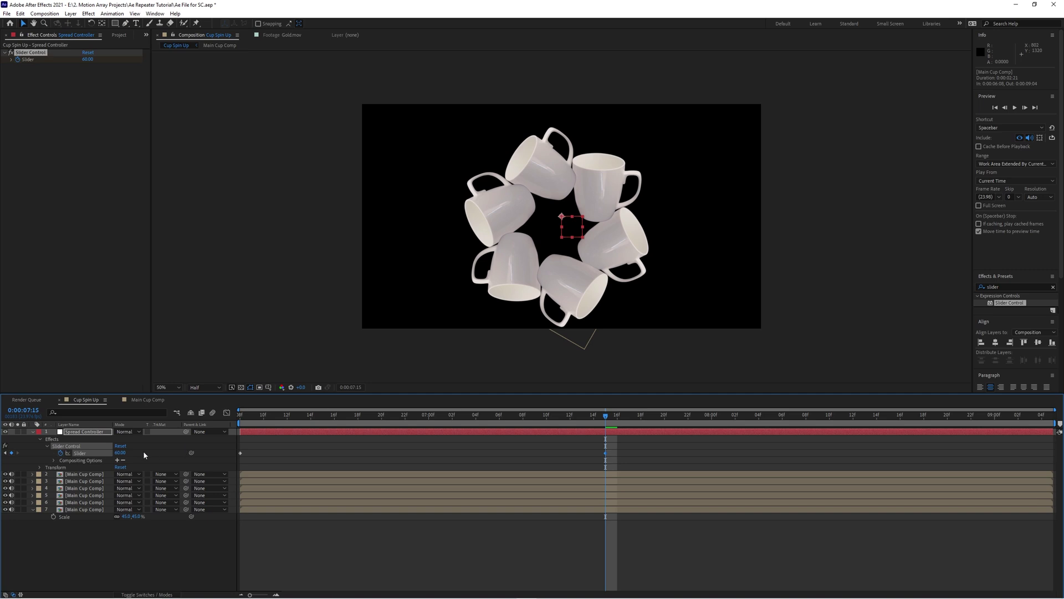
Return to five cups at 72 spread, test shrinking the spread until they stack, then undo.
click(119, 453)
text(120)
key(ctrl+z)
key(ctrl+z)
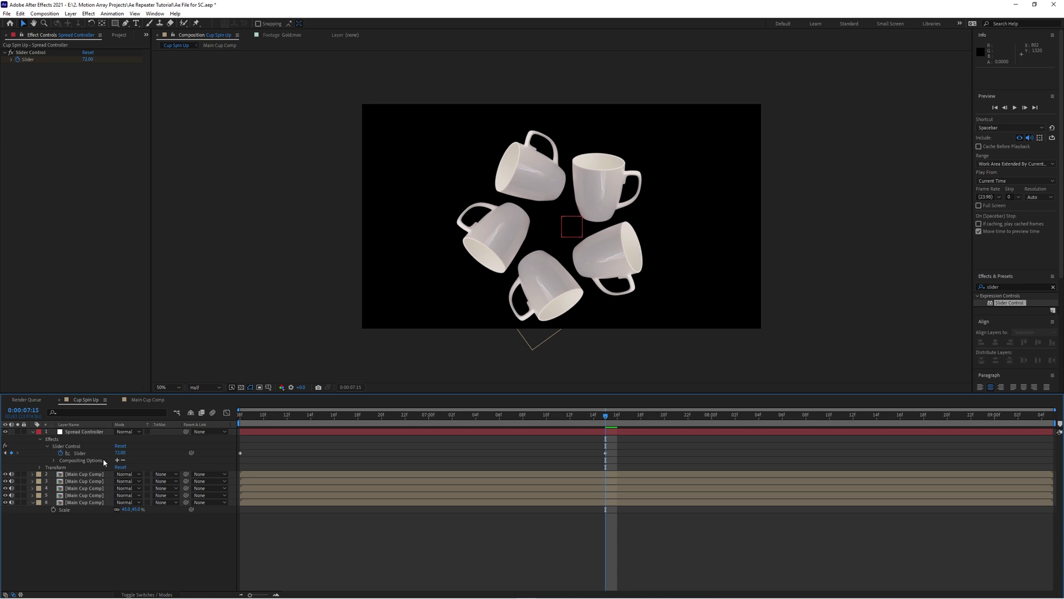
drag(87, 58, 78, 80)
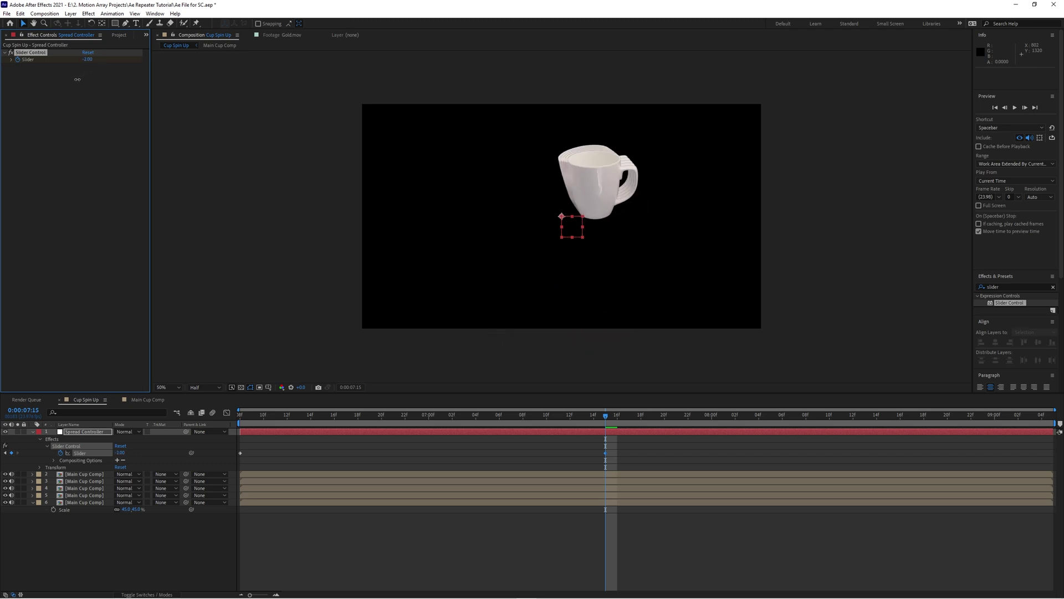
key(ctrl+z)
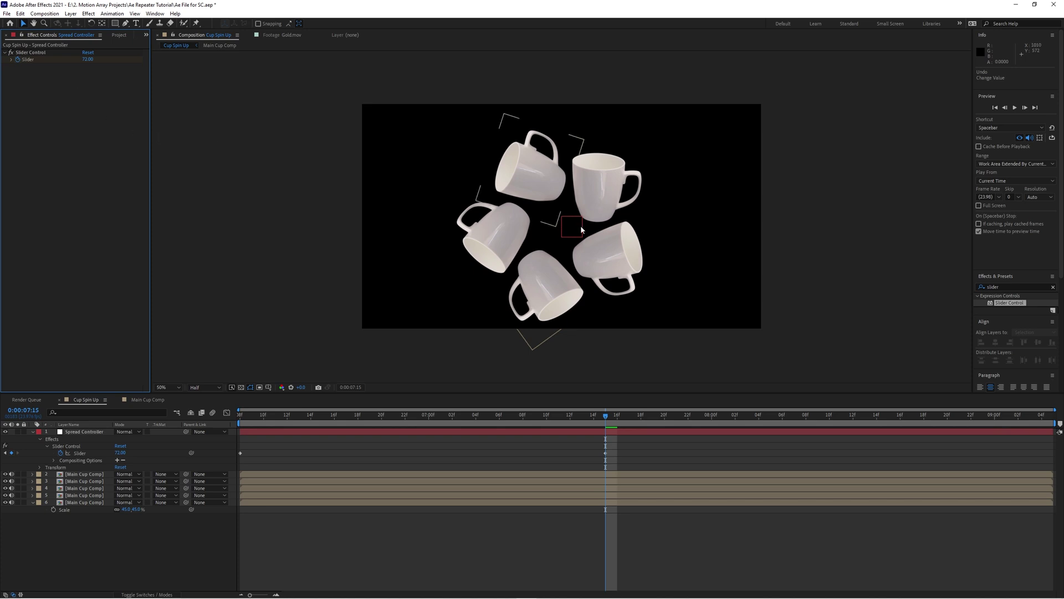
Add a second Slider Control to Spread Controller, delete the extra cups, and reveal the cup's Transform.
drag(1005, 305, 75, 174)
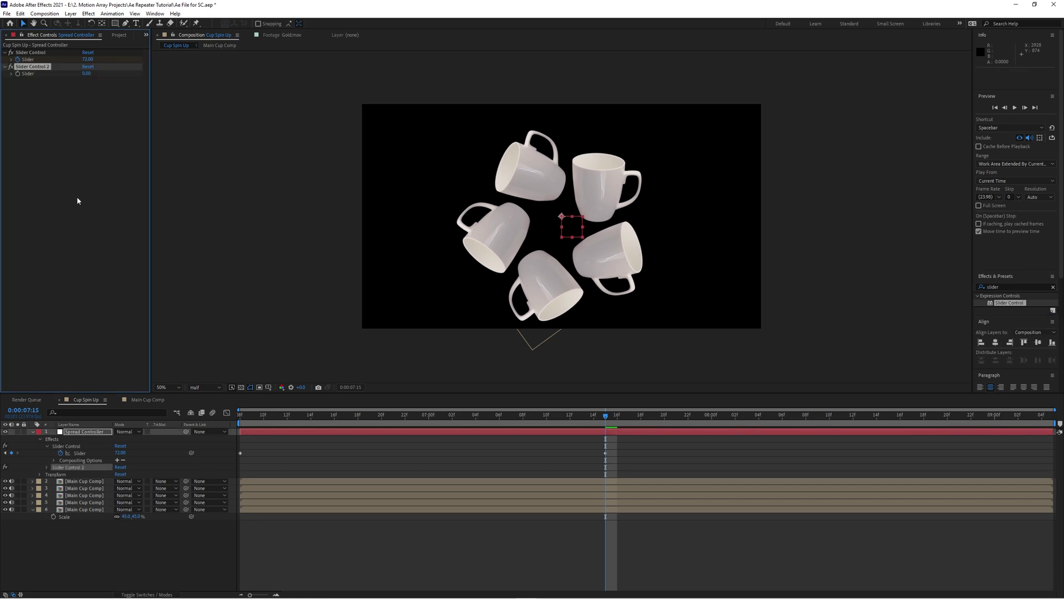
key(Delete)
key(Delete)
key(Delete)
key(Delete)
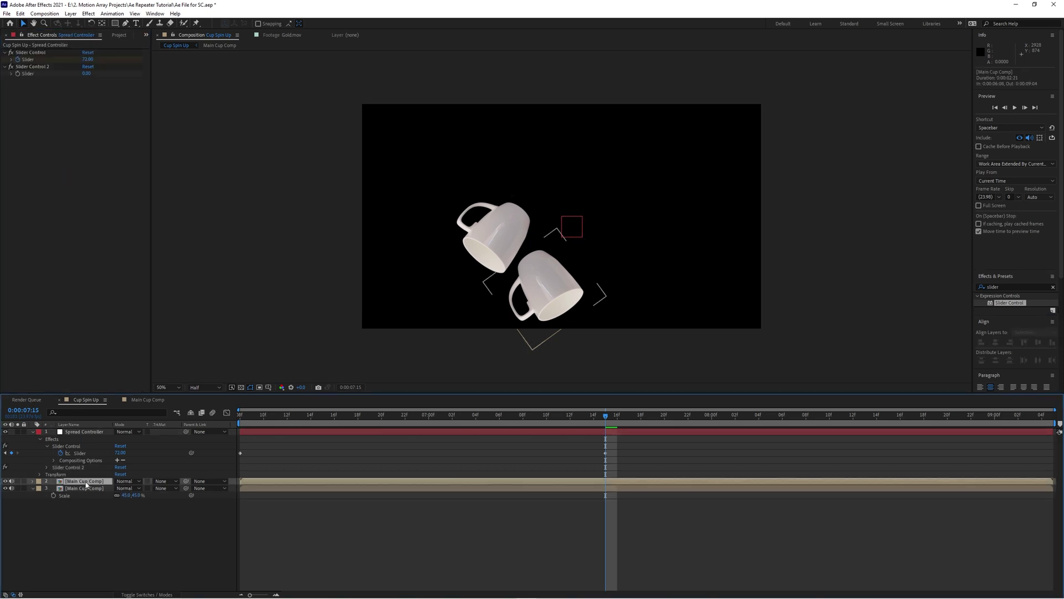
click(33, 480)
click(33, 481)
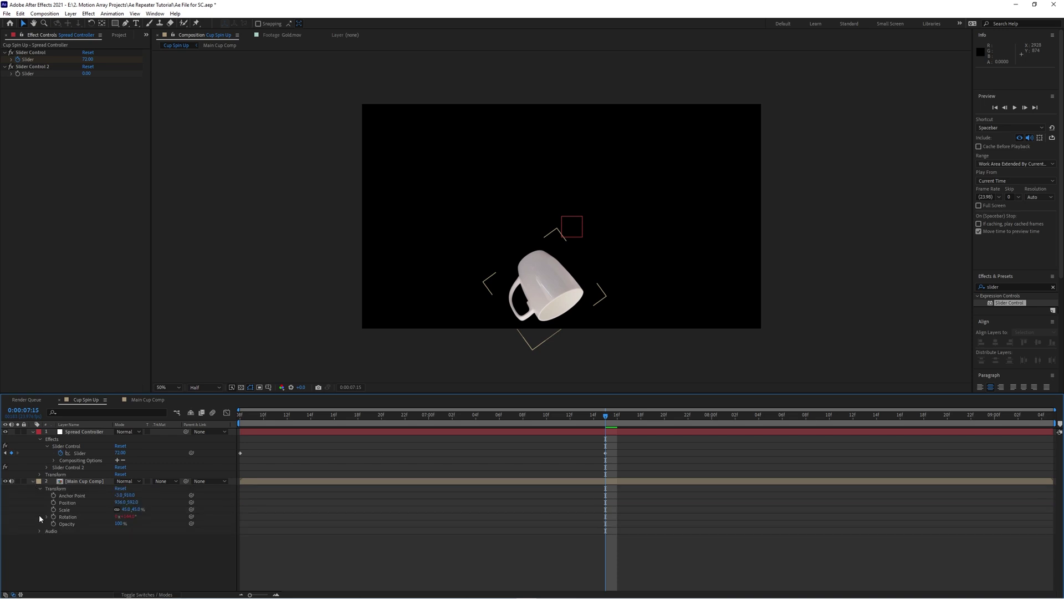
Edit the cup's Rotation expression and link it to Slider Control 2.
click(501, 526)
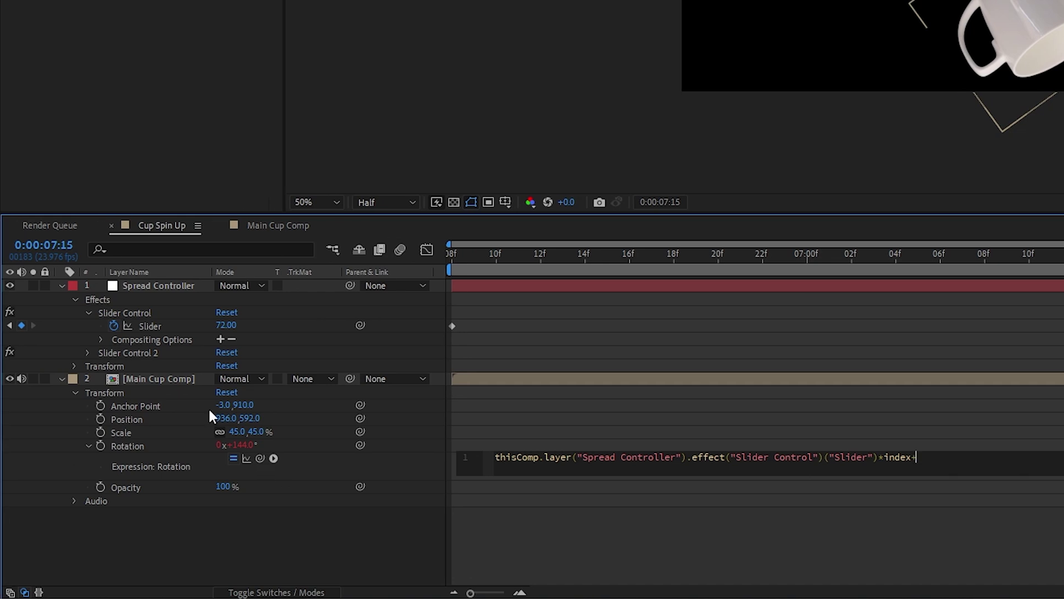
click(87, 352)
click(916, 505)
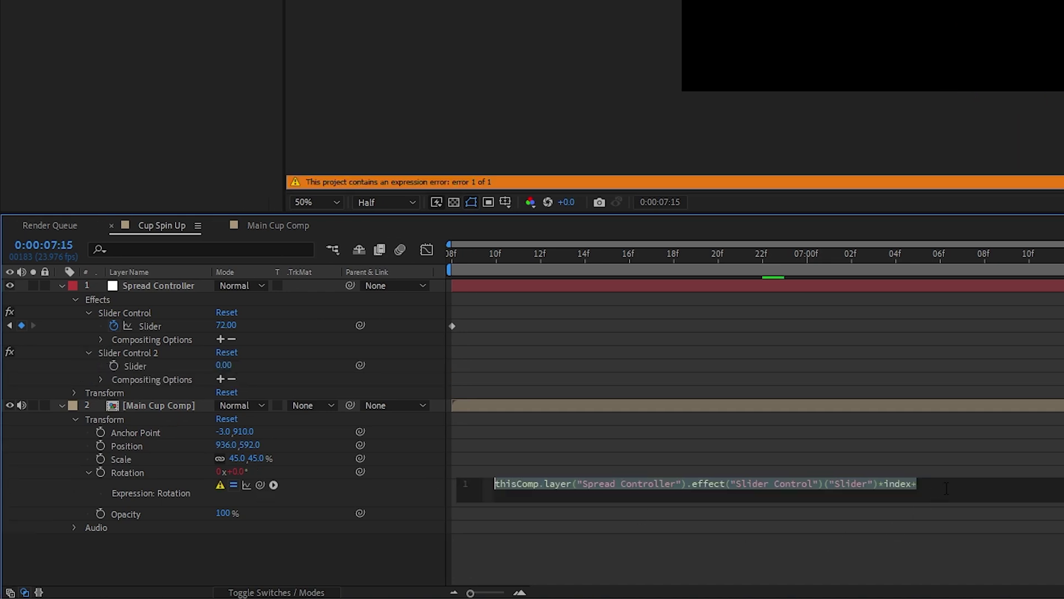
drag(260, 484, 143, 361)
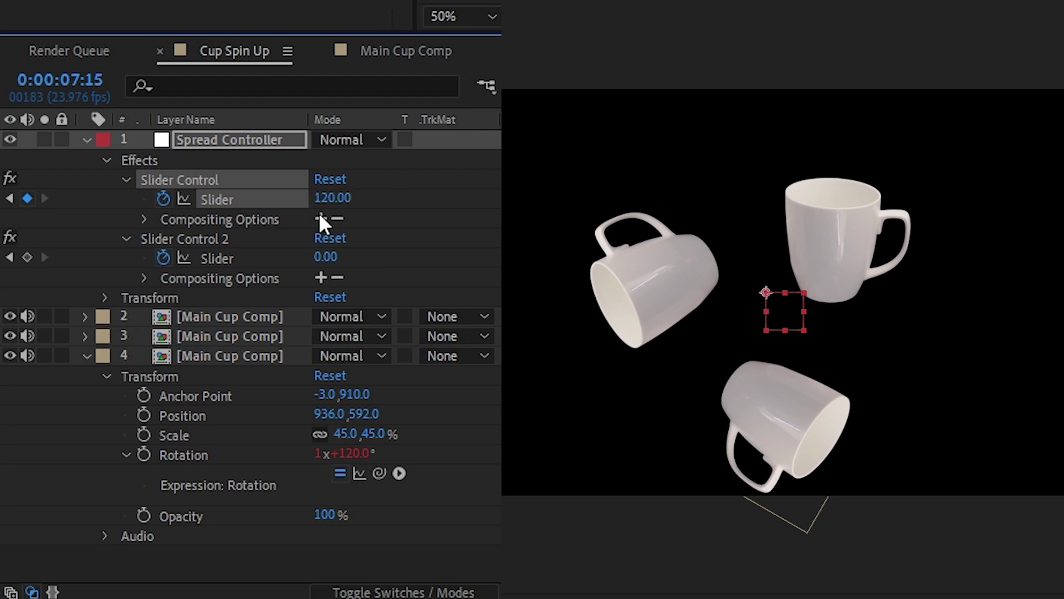
Try 120, then -120, on Slider Control 2 and preview the cups.
click(326, 257)
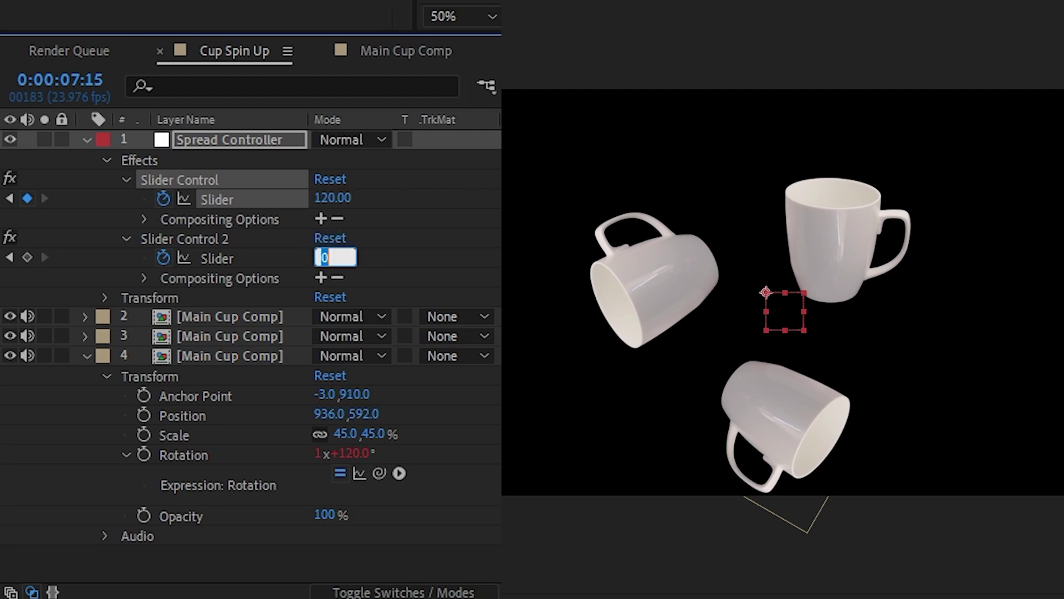
text(120)
key(Return)
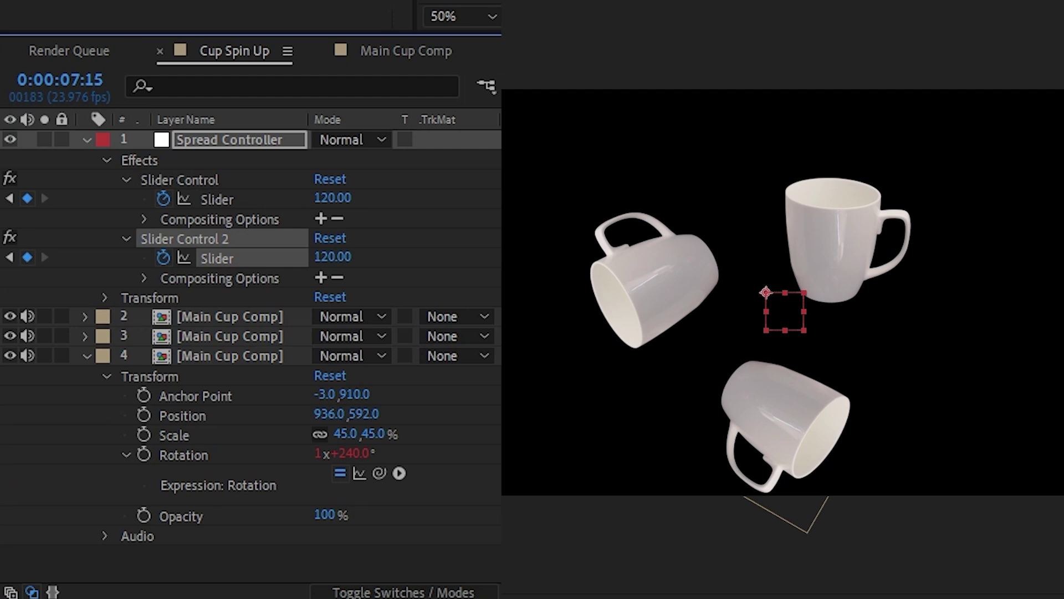
key(space)
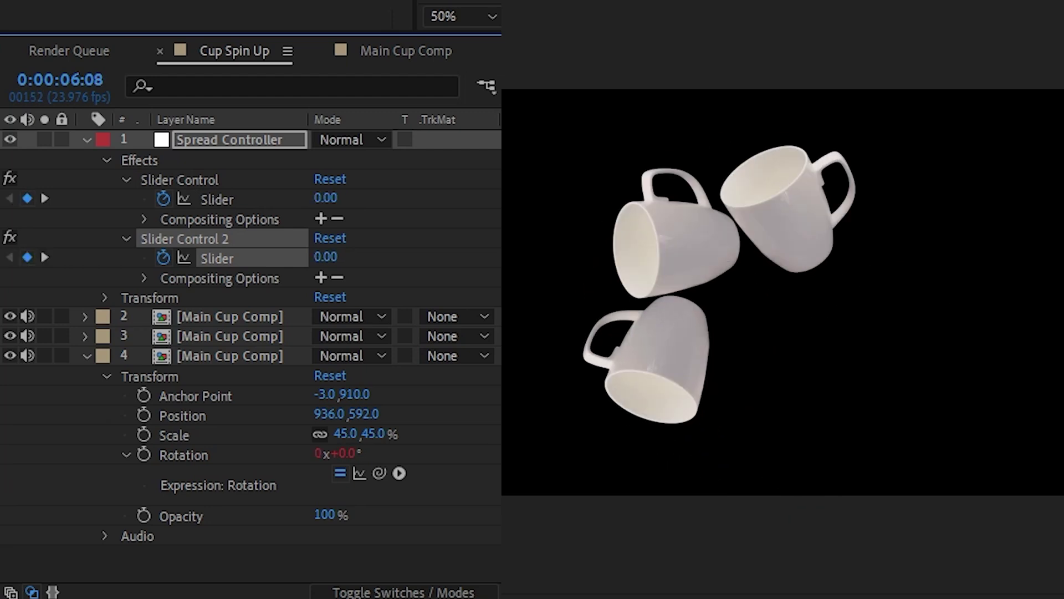
key(space)
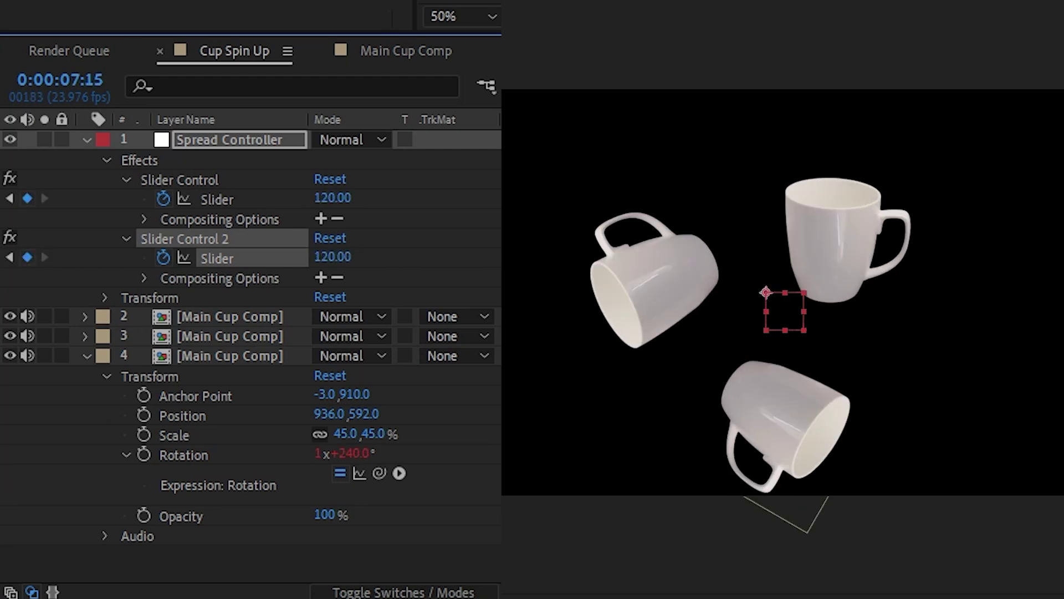
click(332, 257)
click(322, 257)
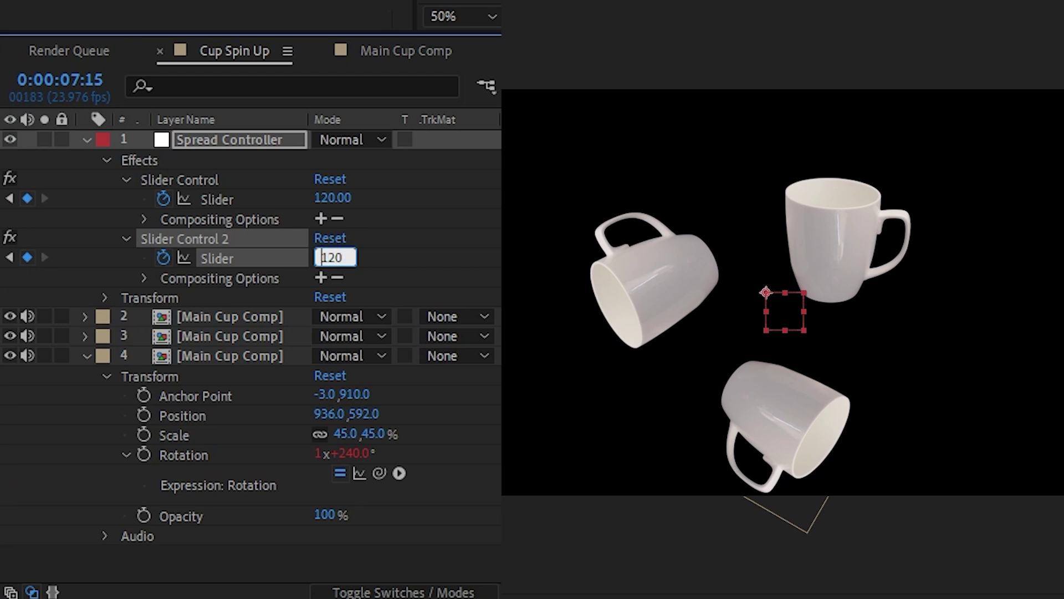
text(-)
key(Return)
key(space)
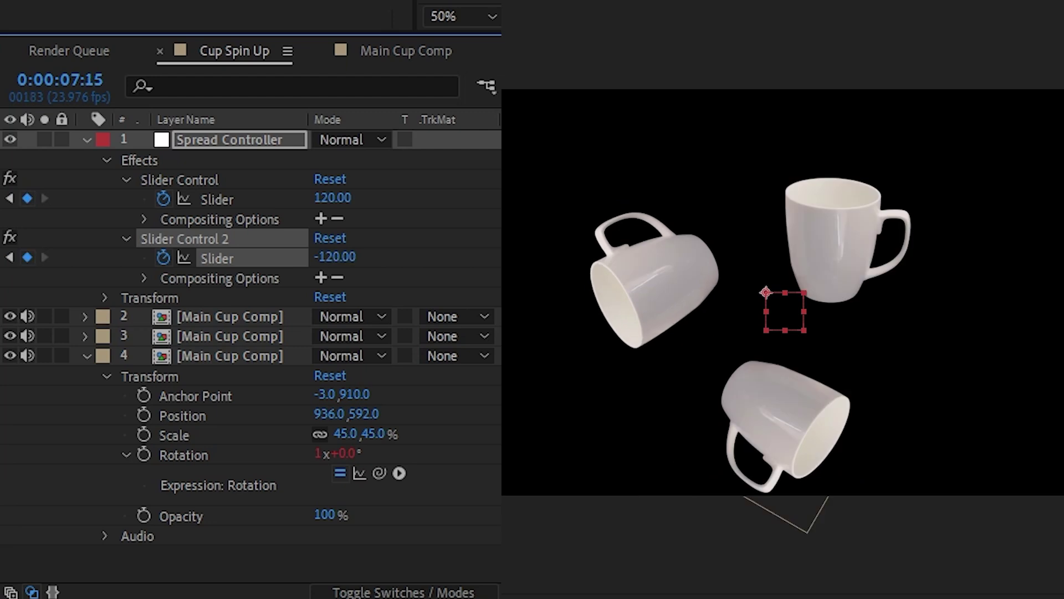
Set Slider Control 2 to -240 and begin linking it to the first slider.
click(335, 257)
text(-)
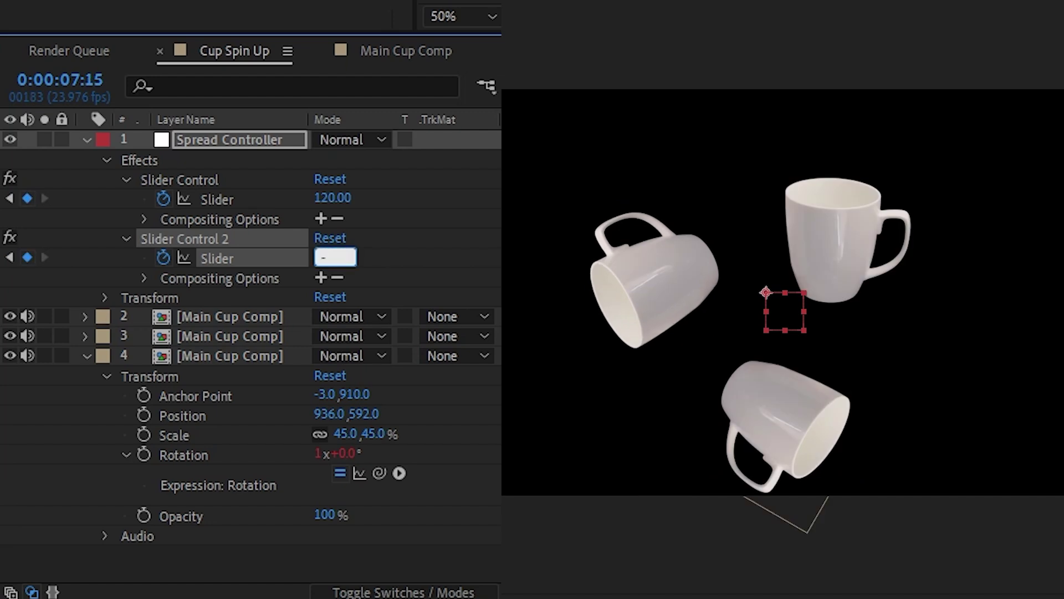
text(240)
key(Return)
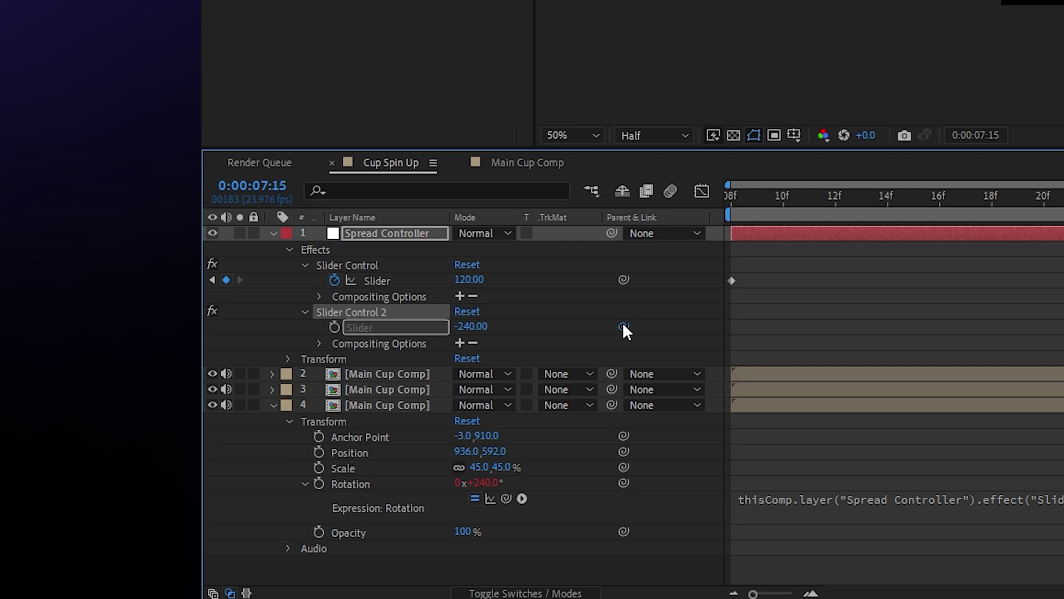
drag(526, 257, 321, 265)
Pick-whip Slider Control 2 to Slider Control and append *2 so it reads 240.
drag(460, 324, 377, 280)
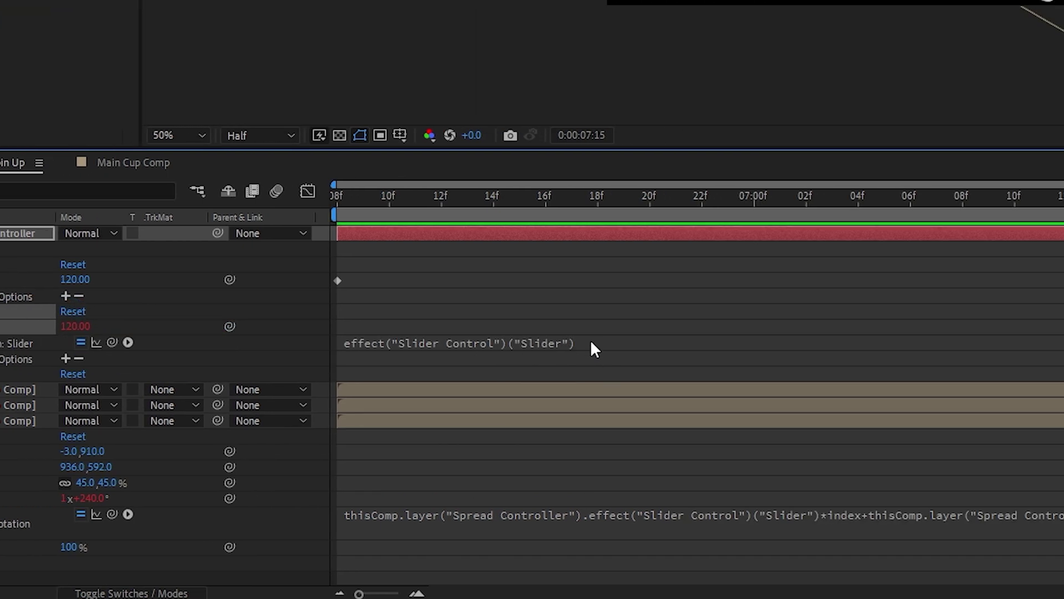
click(590, 343)
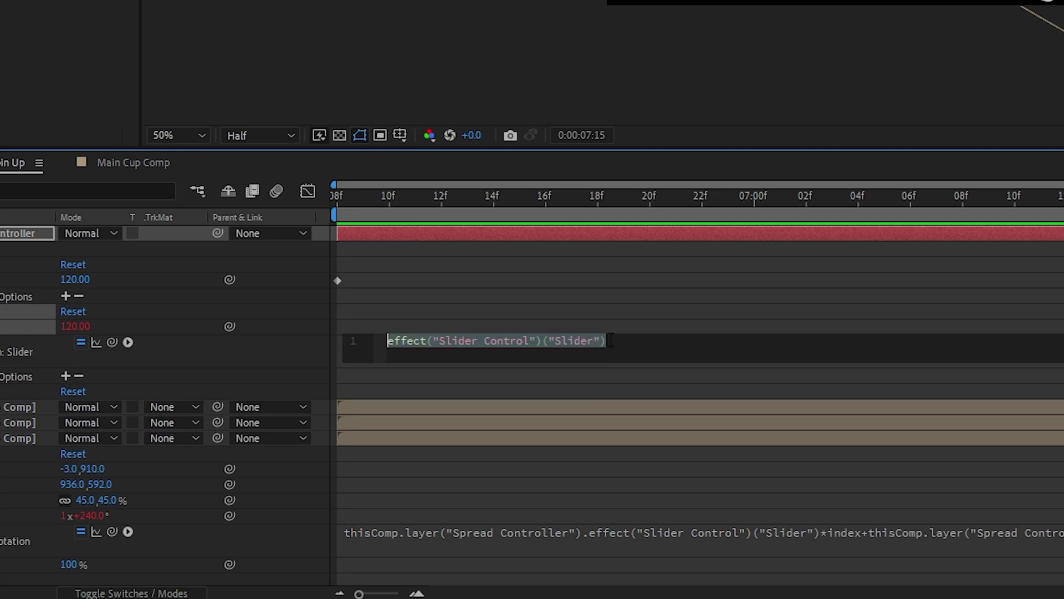
click(612, 340)
text(*)
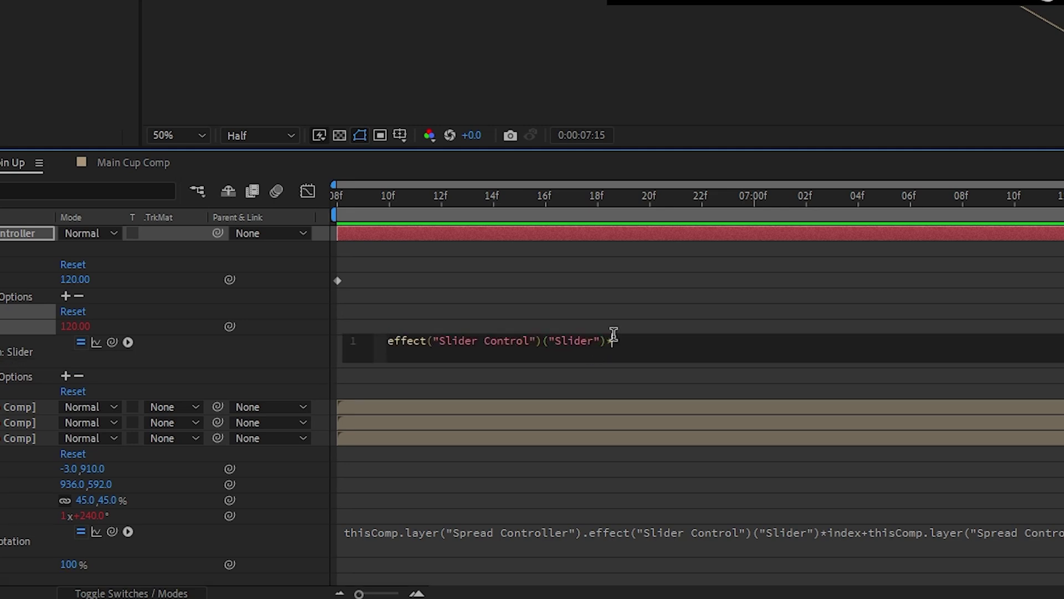
text(2)
key(Return)
click(737, 294)
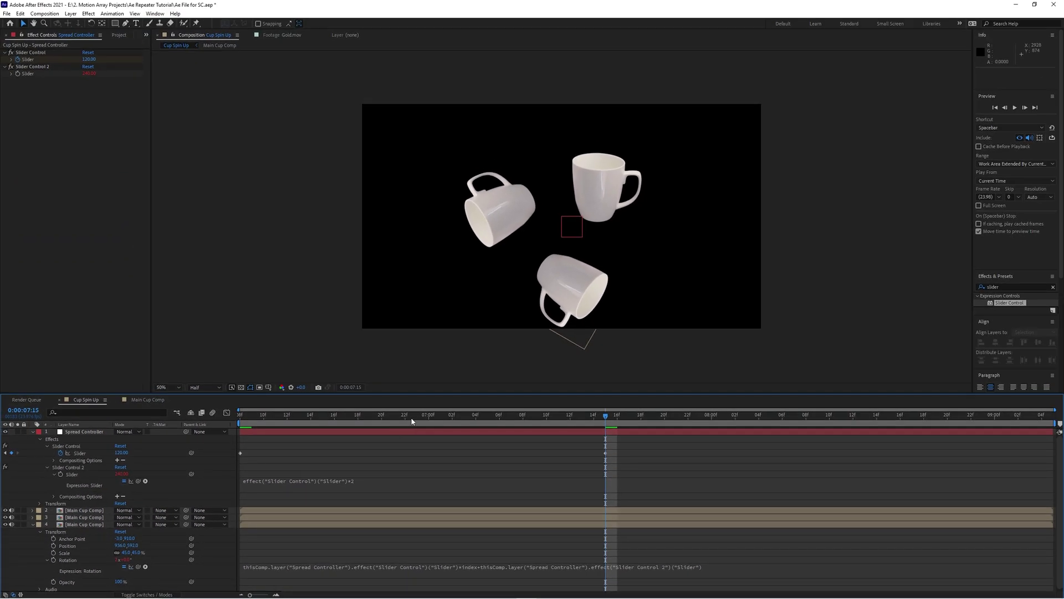
drag(411, 421, 535, 422)
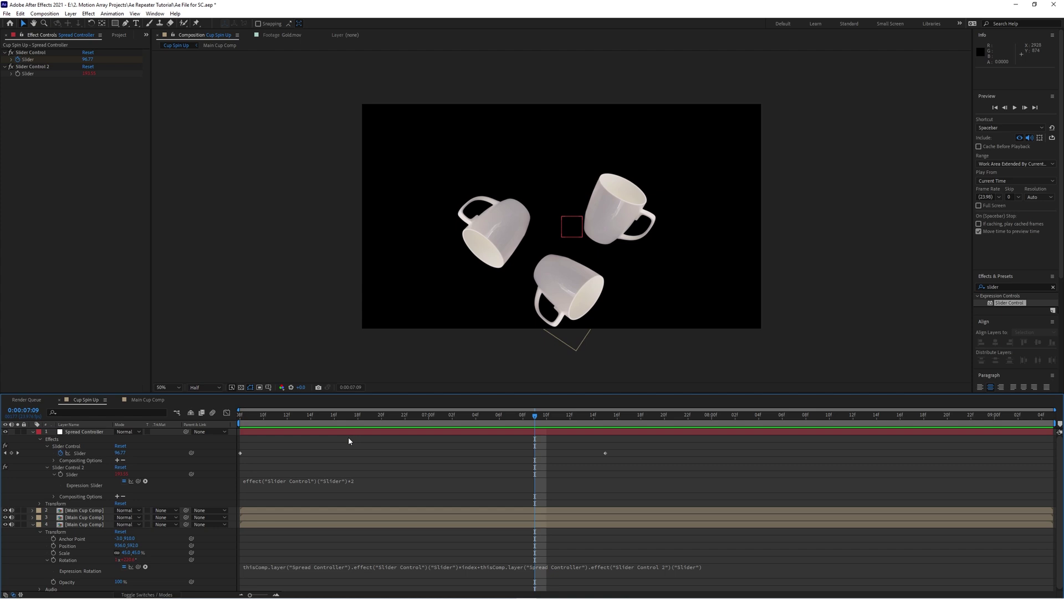
Change the Slider Control 2 expression multiplier to *(-2) and preview the spread.
click(360, 485)
click(366, 484)
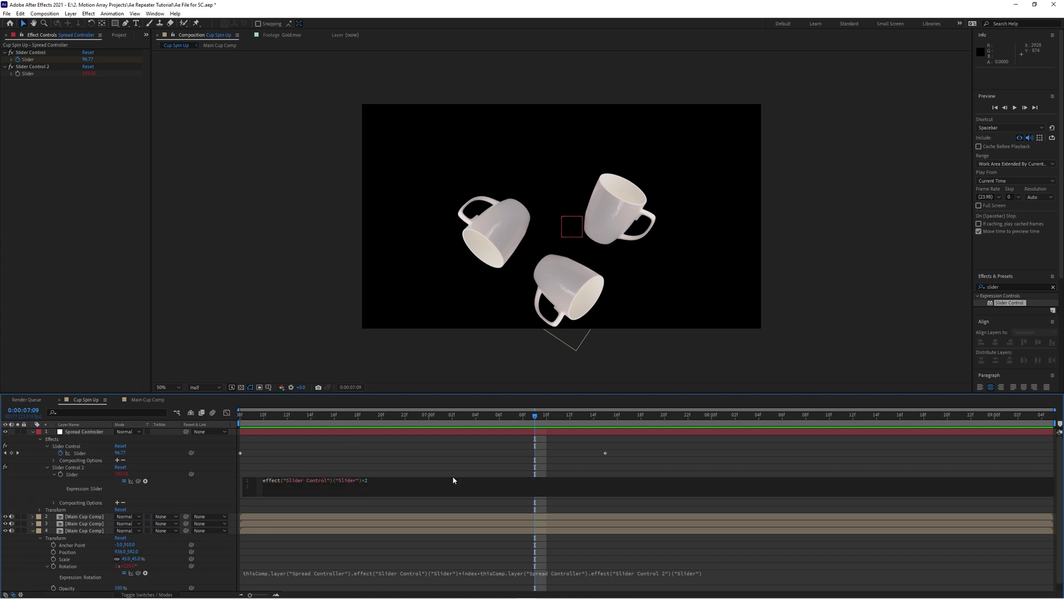
text((-)
key(Right)
text())
click(437, 512)
key(space)
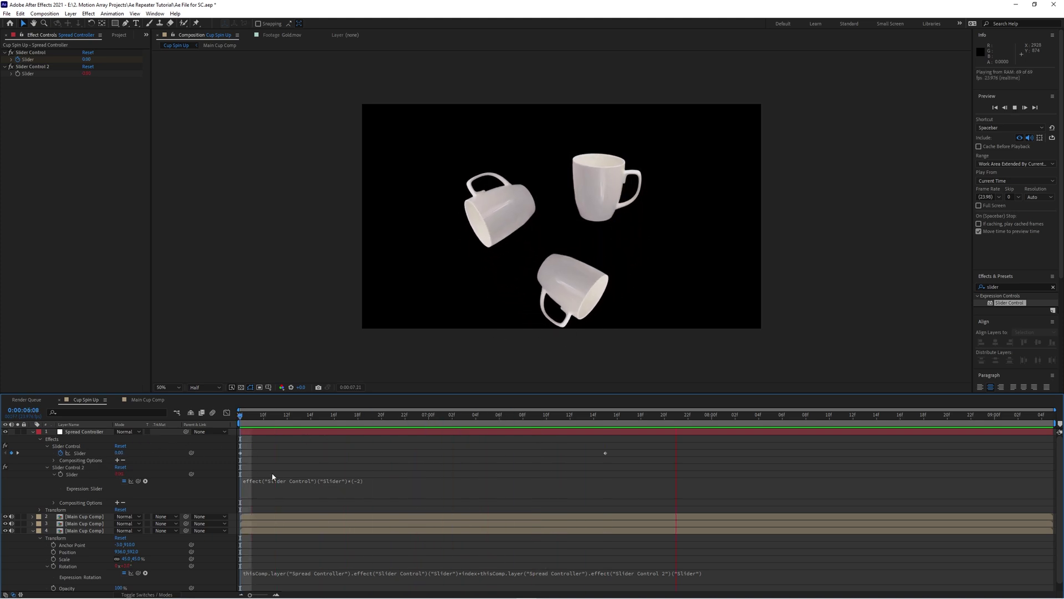
click(604, 416)
key(space)
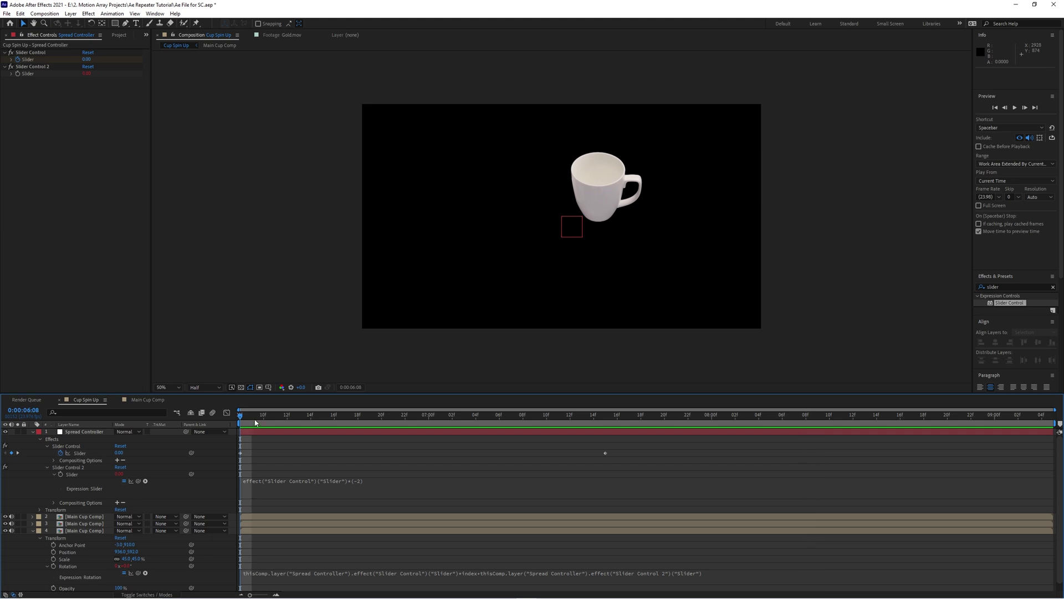
key(space)
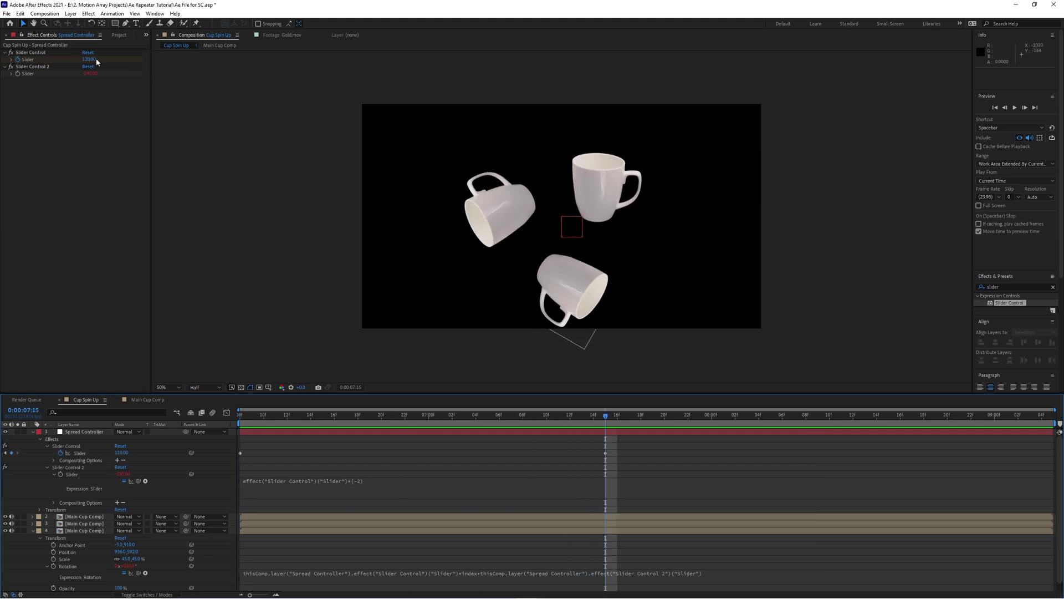
Test a higher first slider value, undo it, then apply Easy Ease In to the spread keyframe.
drag(89, 60, 165, 70)
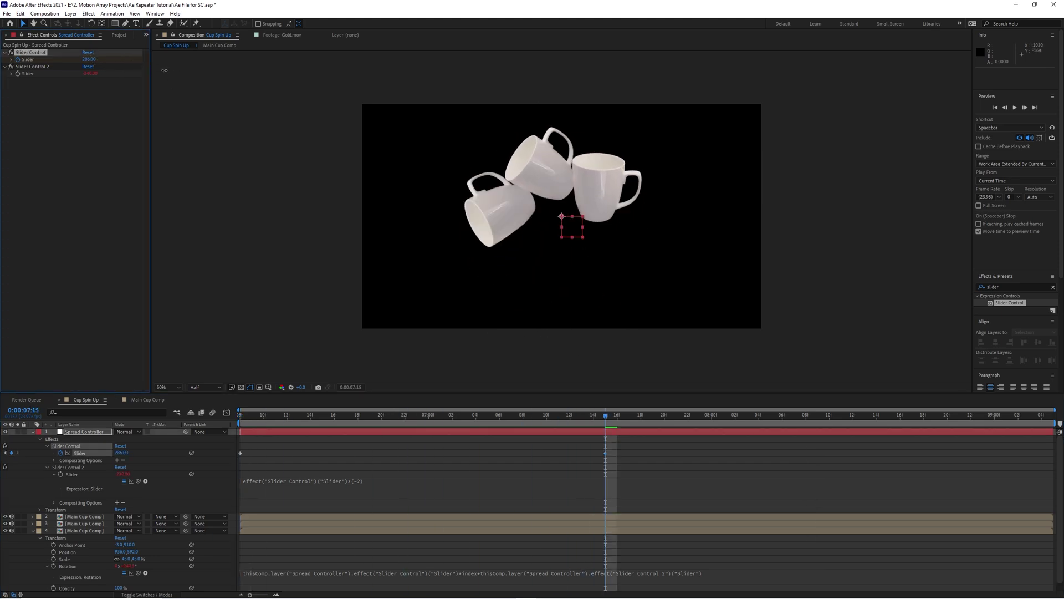
key(ctrl+z)
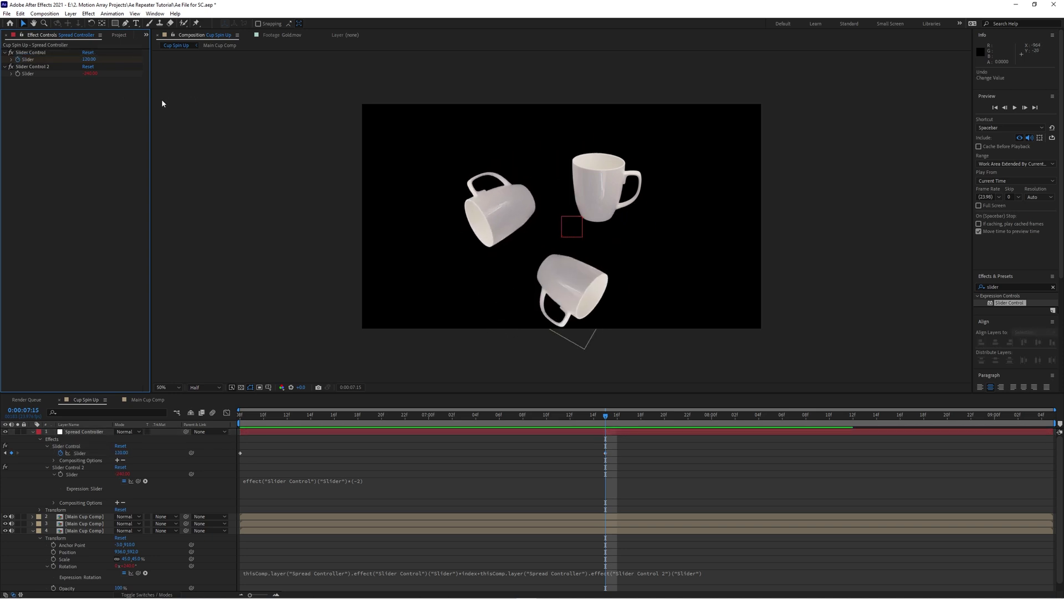
drag(605, 415, 570, 428)
right_click(606, 453)
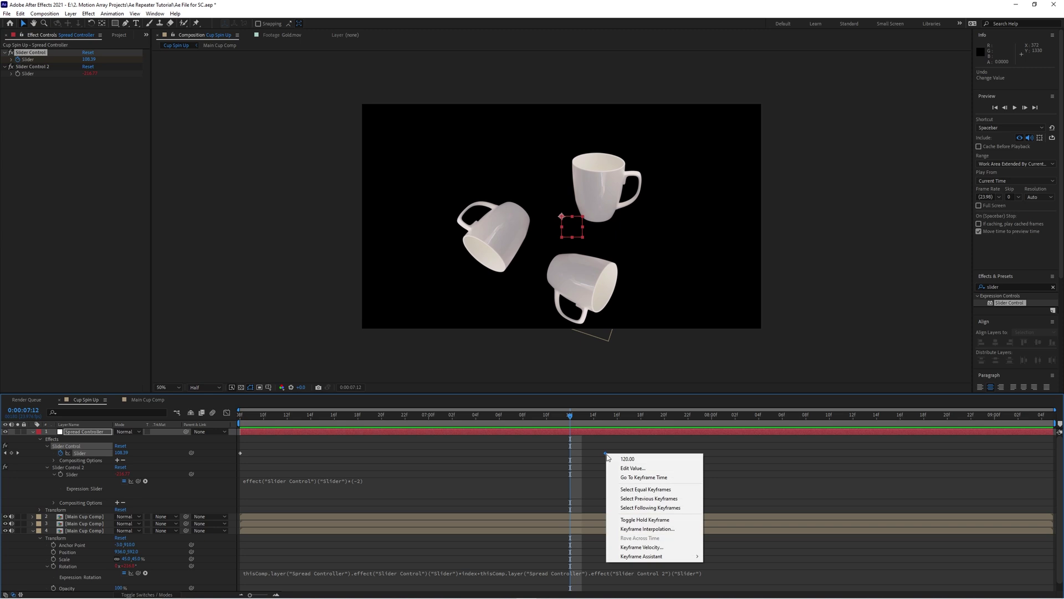
mouse_move(658, 556)
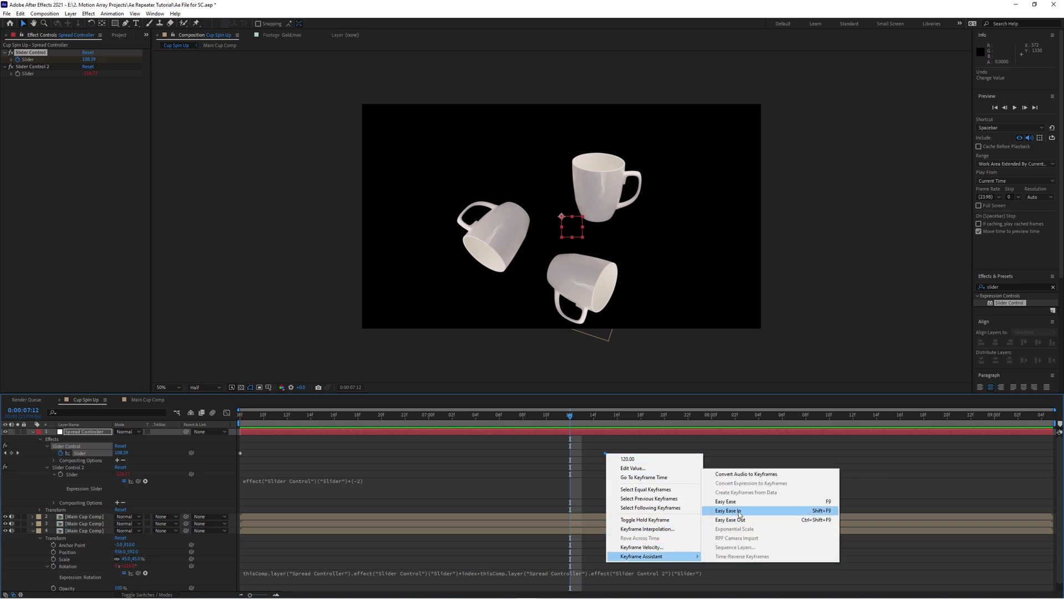
click(727, 511)
key(space)
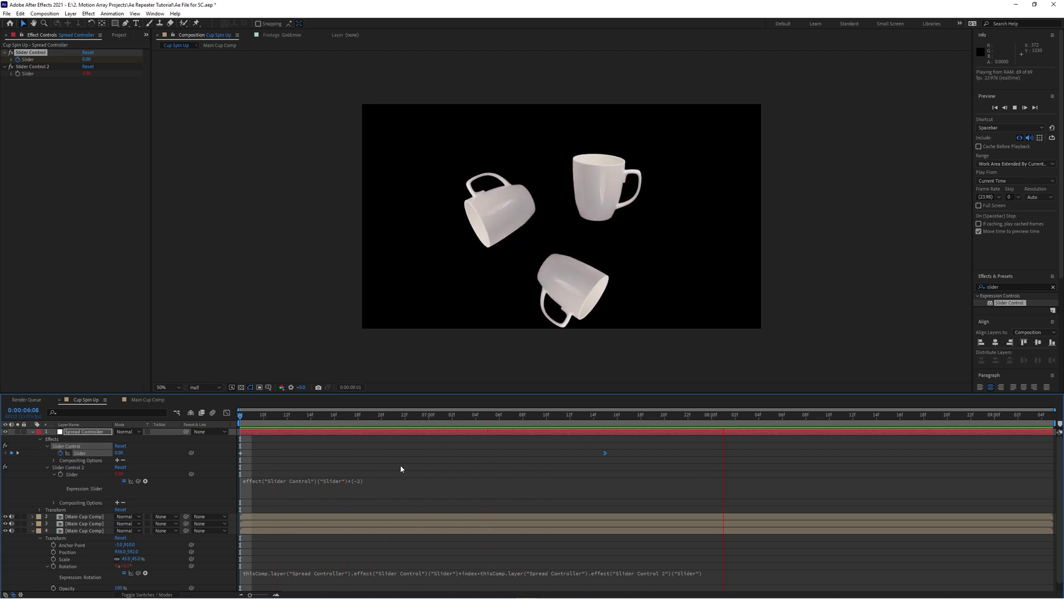
key(space)
key(Home)
key(space)
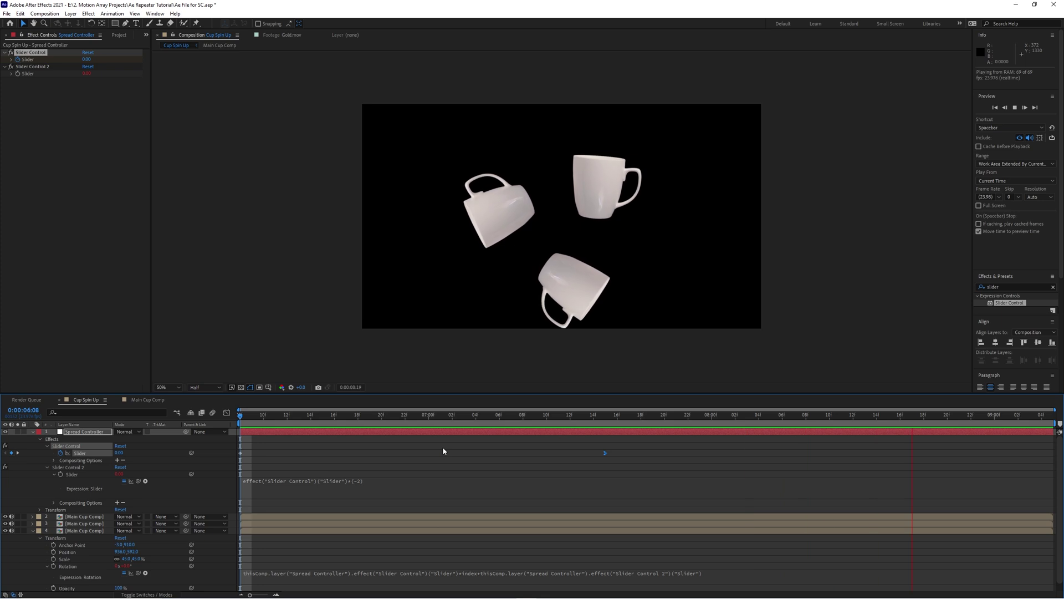
key(space)
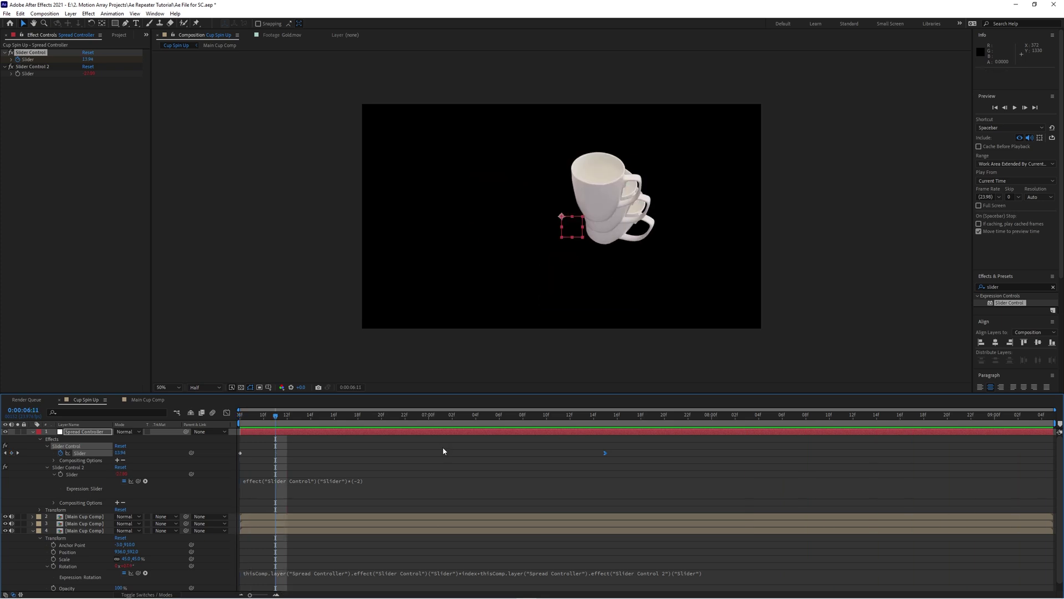
key(space)
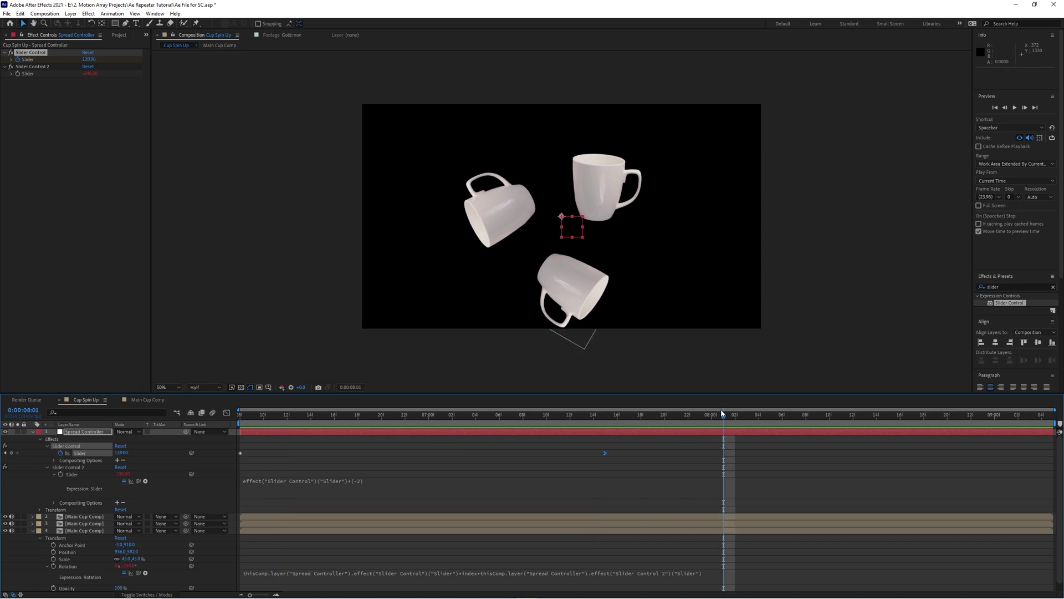
drag(721, 419, 606, 436)
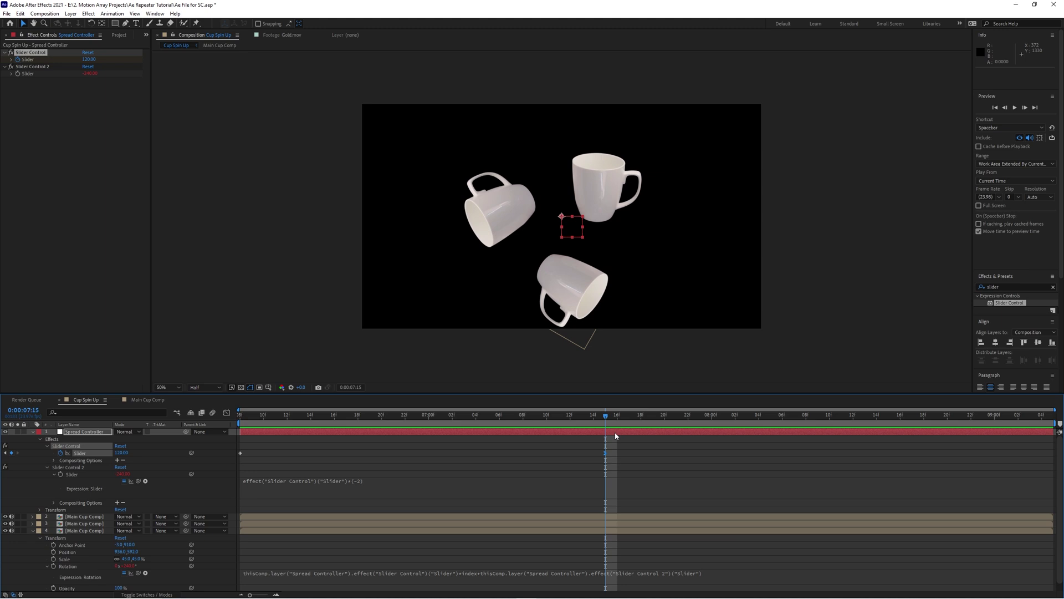
Shift the second and third cup layers' start times, undoing the first attempt.
drag(573, 516, 770, 499)
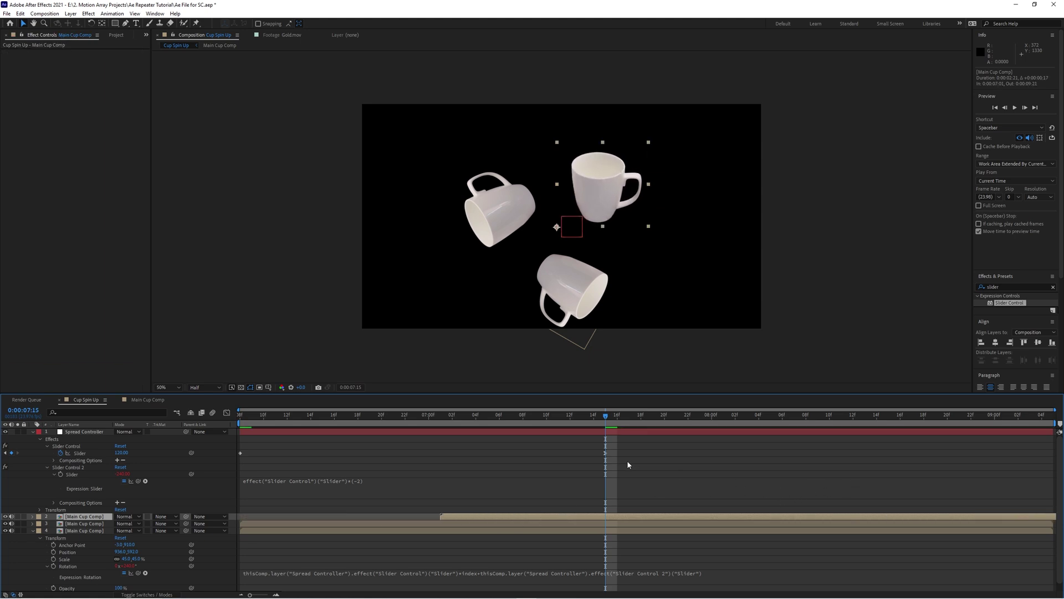
key(ctrl+z)
drag(602, 524, 260, 421)
Preview the five cups spreading into an even ring at 0:00:07:15.
click(384, 439)
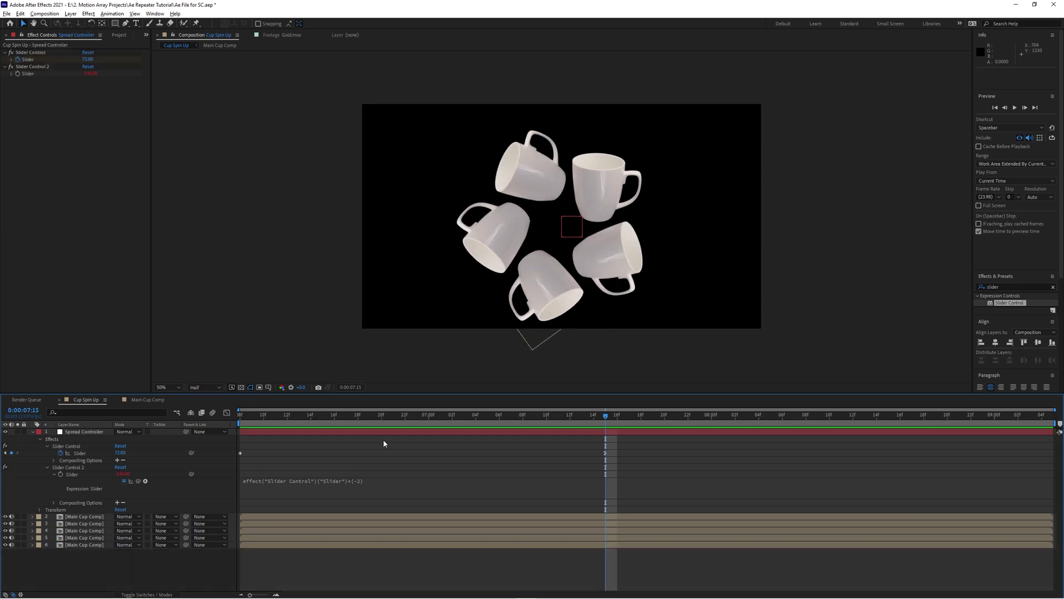
key(Home)
key(space)
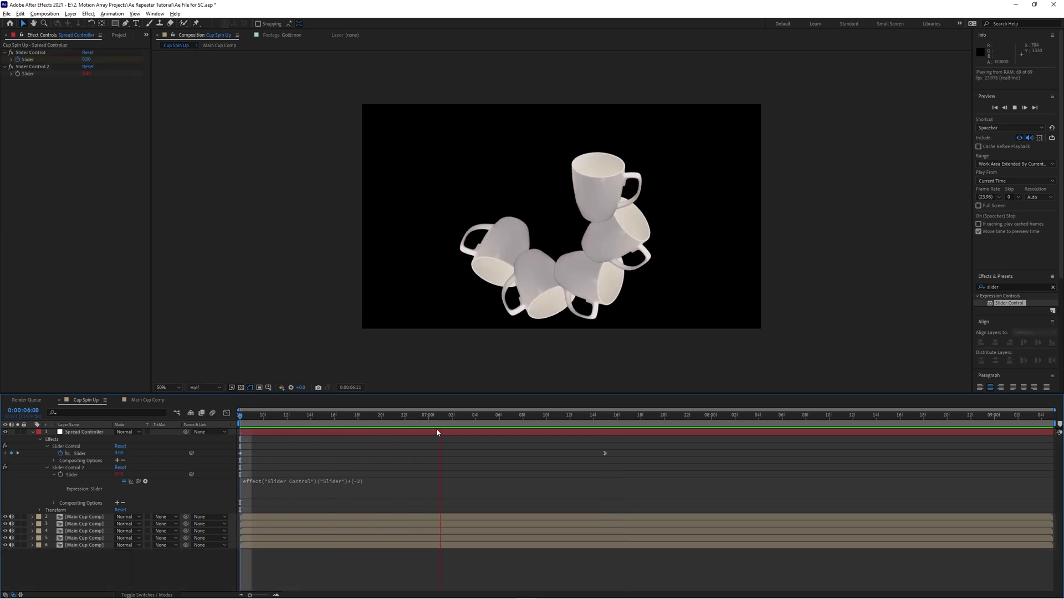
key(space)
drag(591, 427, 450, 444)
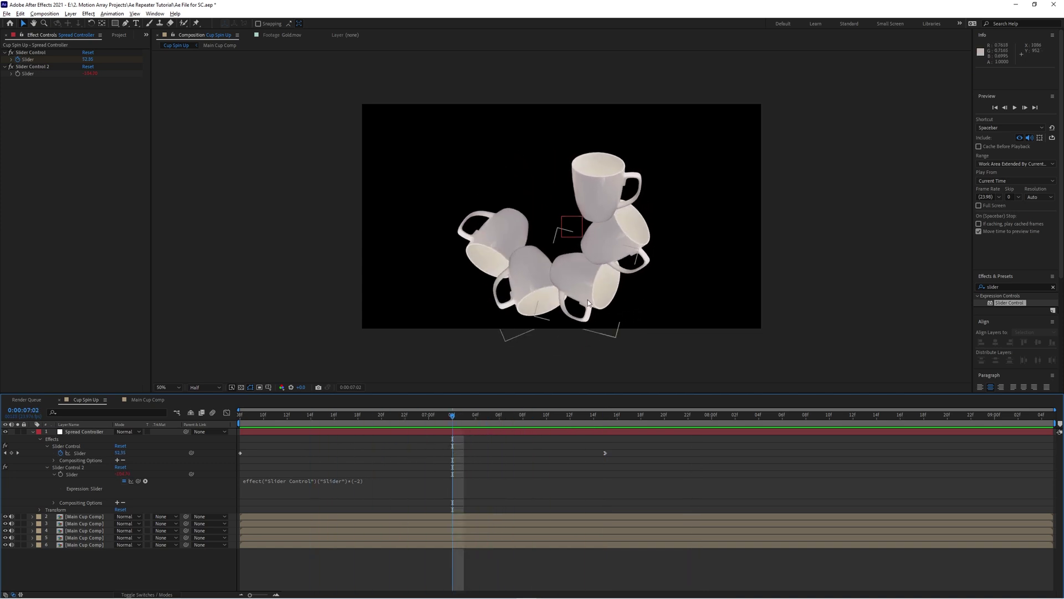
click(560, 236)
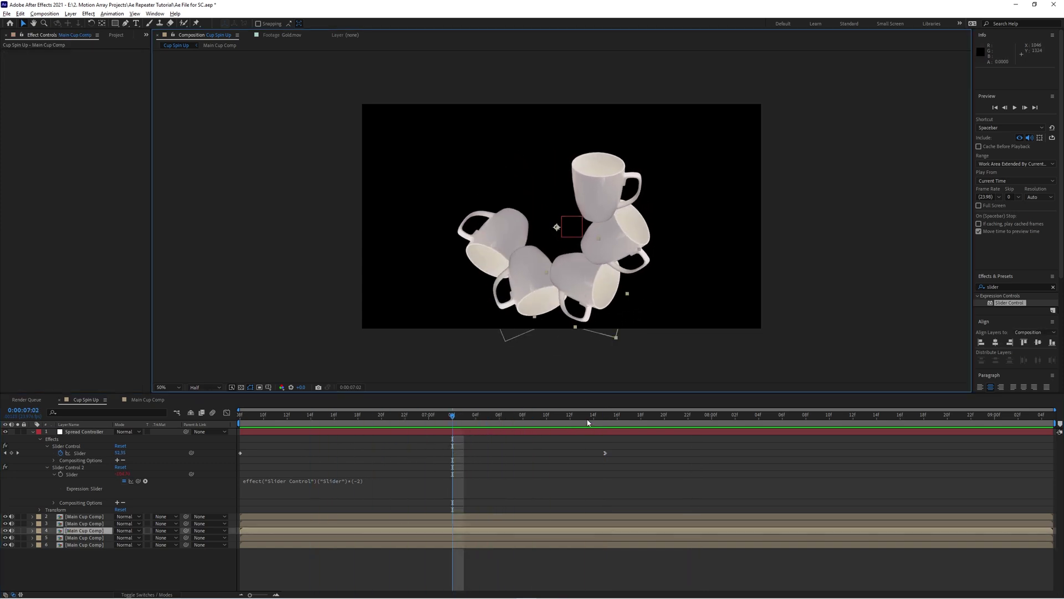
click(606, 420)
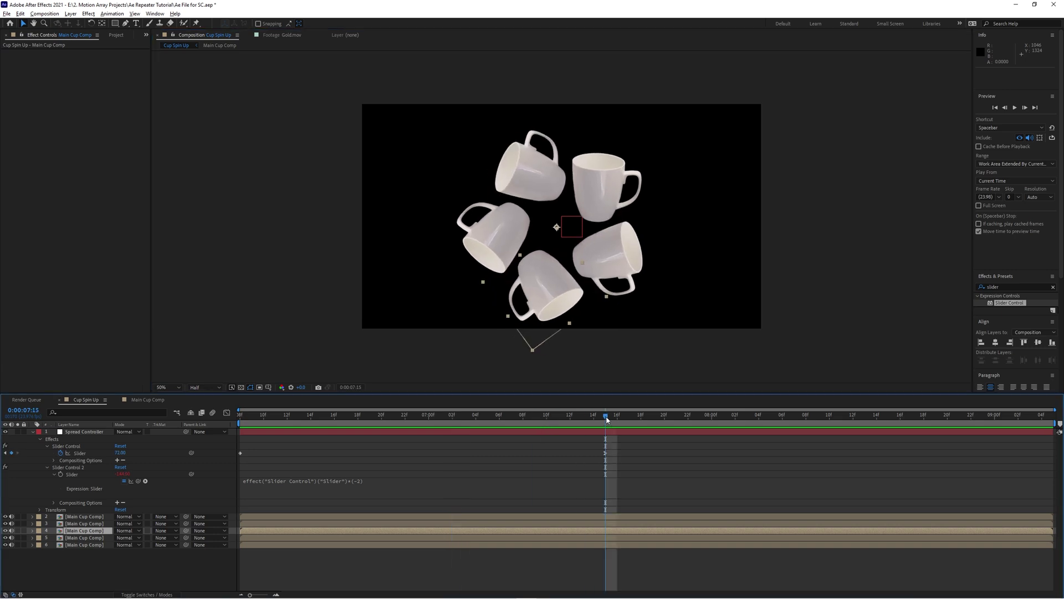
Change the Slider Control 2 expression multiplier to *(-4).
click(358, 480)
click(499, 497)
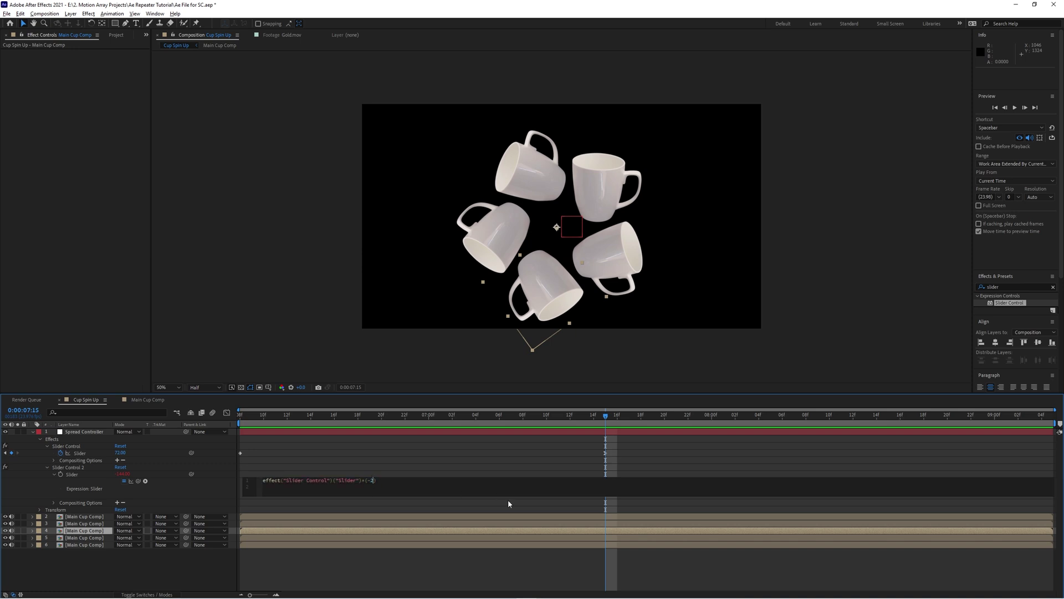
key(BackSpace)
text(4)
click(402, 471)
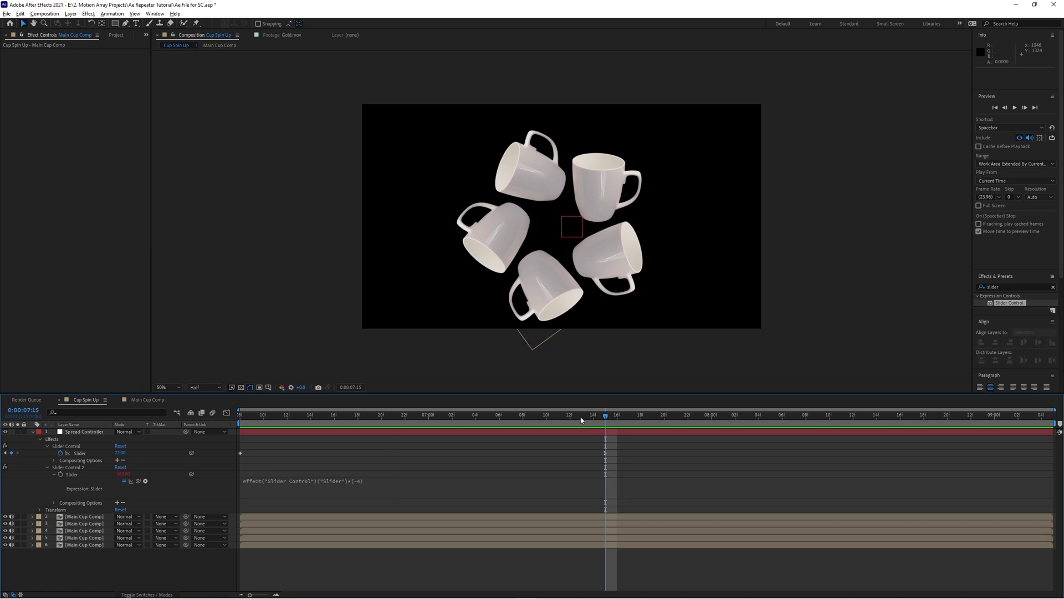
mouse_move(581, 420)
mouse_down()
mouse_move(241, 424)
mouse_move(415, 431)
mouse_move(628, 418)
mouse_move(609, 421)
mouse_up()
Lower the spread to 38.60 and preview the arc at the 0:00:07:15 keyframe.
drag(119, 452, 2, 467)
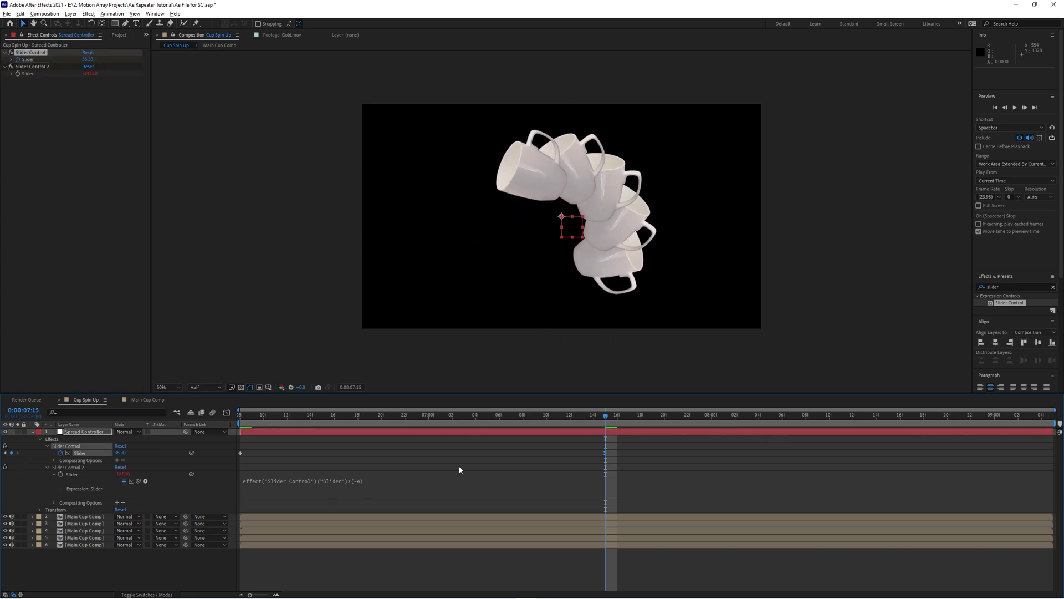
drag(602, 419, 303, 441)
key(space)
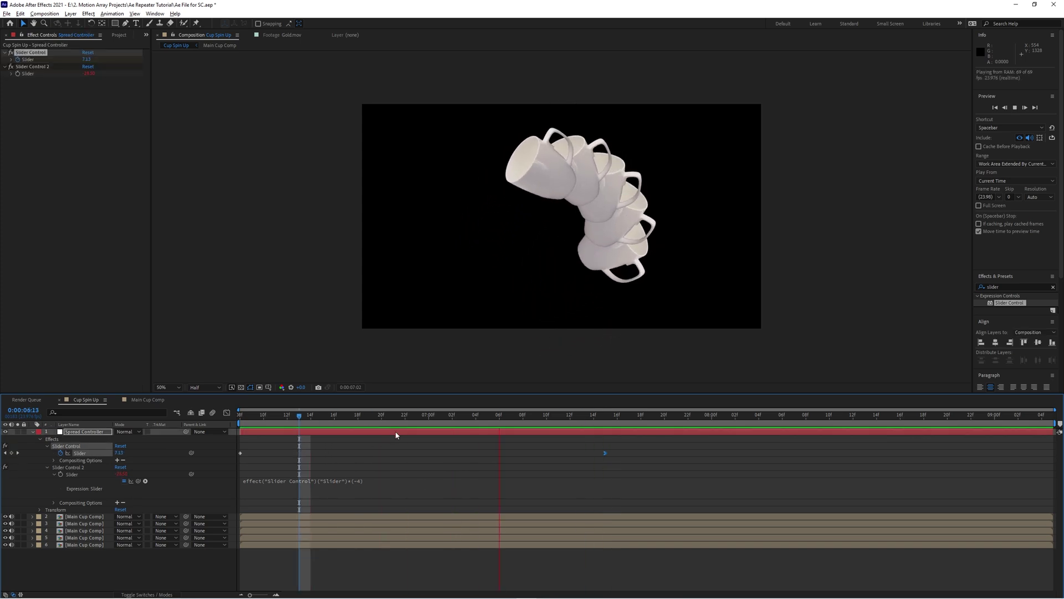
key(space)
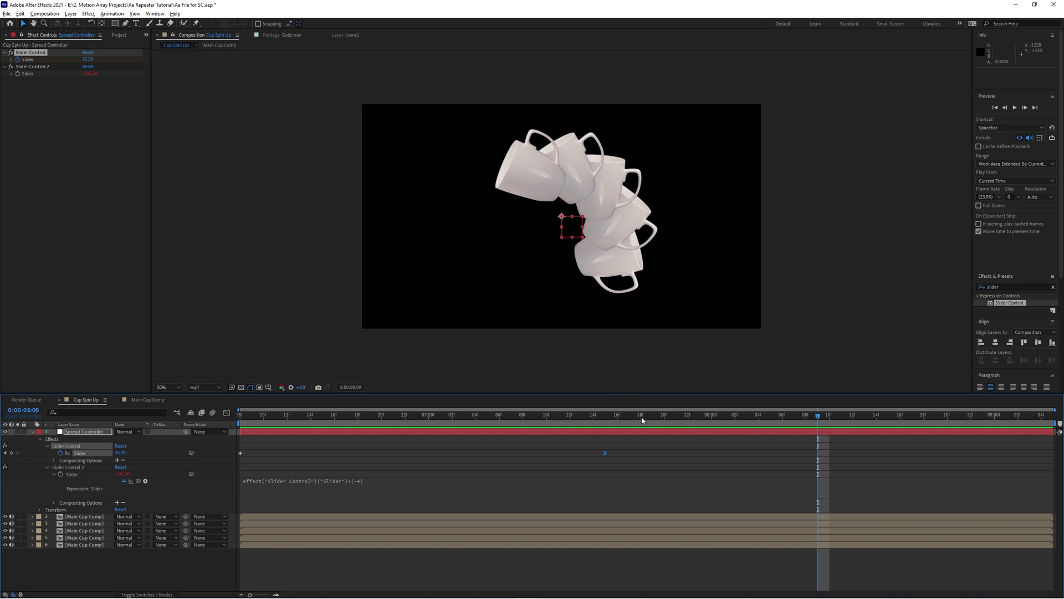
click(617, 416)
drag(616, 430, 607, 430)
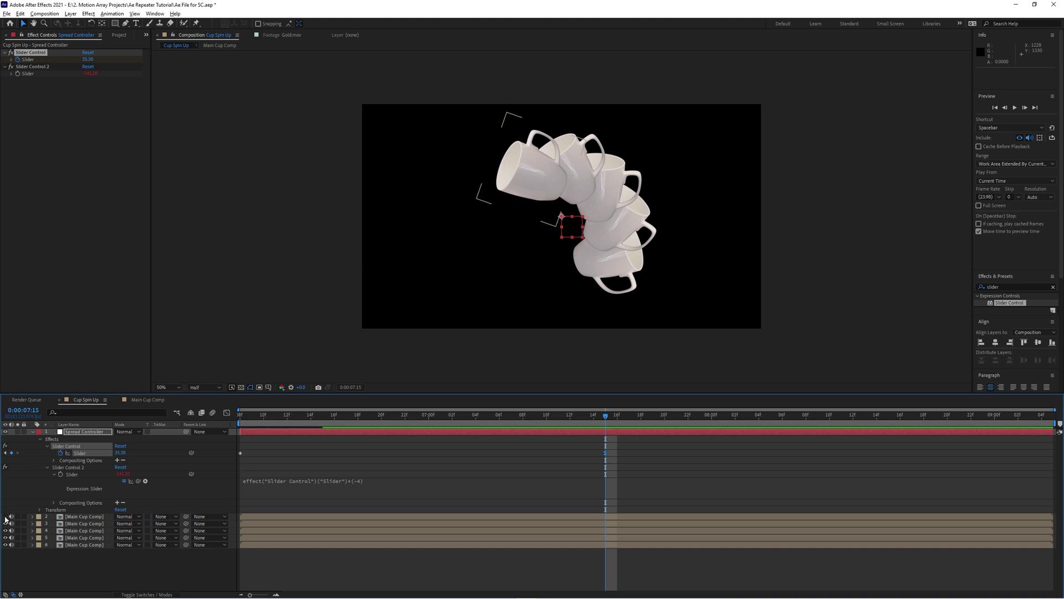
Toggle visibility of cup layers 2-3 and 5-6 to inspect the arc.
drag(5, 517, 7, 525)
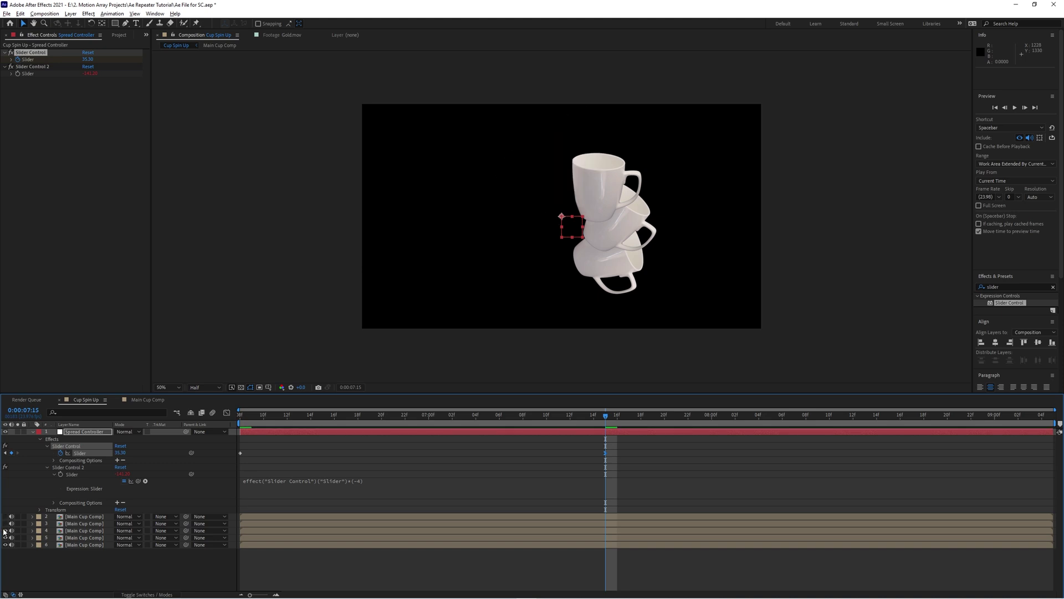
drag(5, 522, 7, 539)
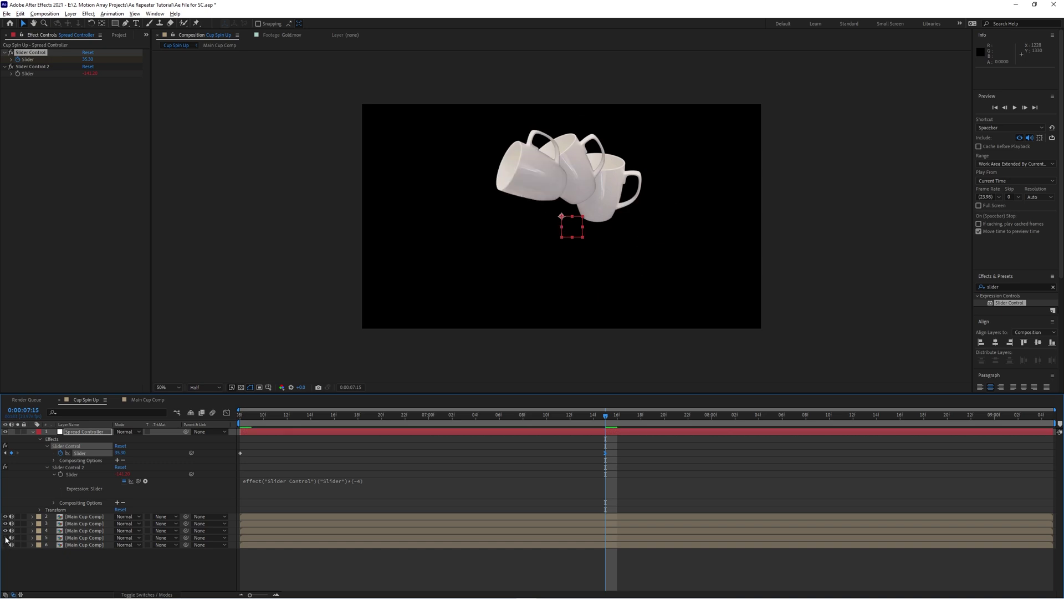
drag(6, 538, 7, 544)
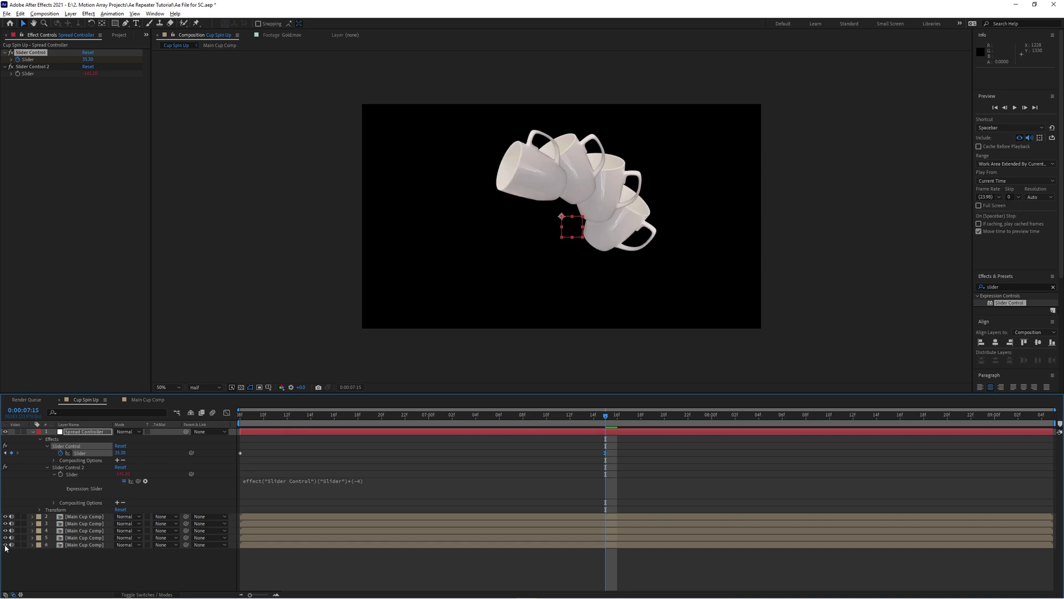
Delete cup layers 6 and 5, leaving three cups.
click(88, 517)
click(82, 544)
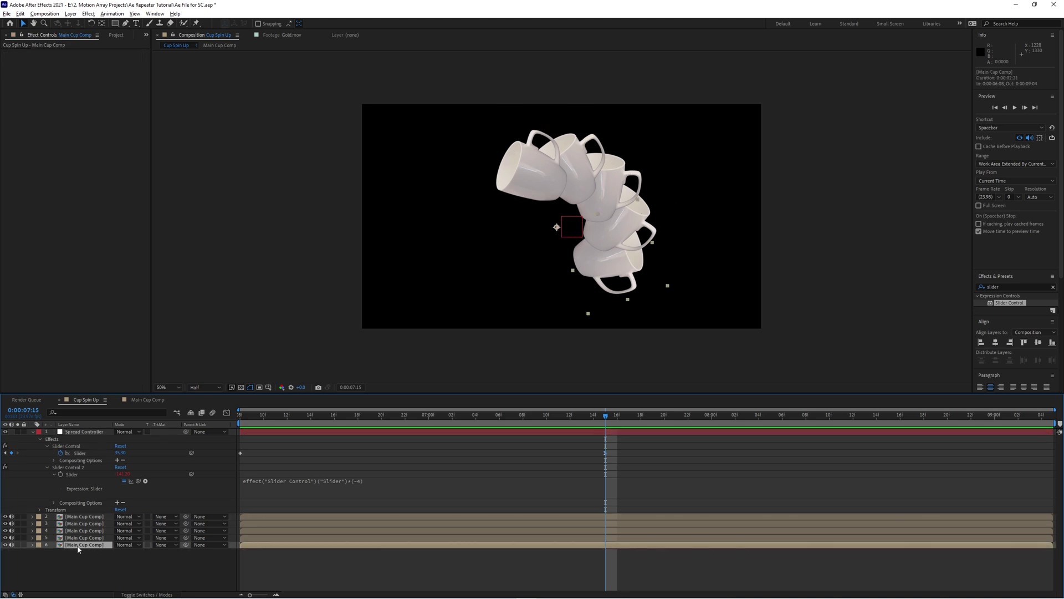
key(Delete)
click(81, 538)
key(Delete)
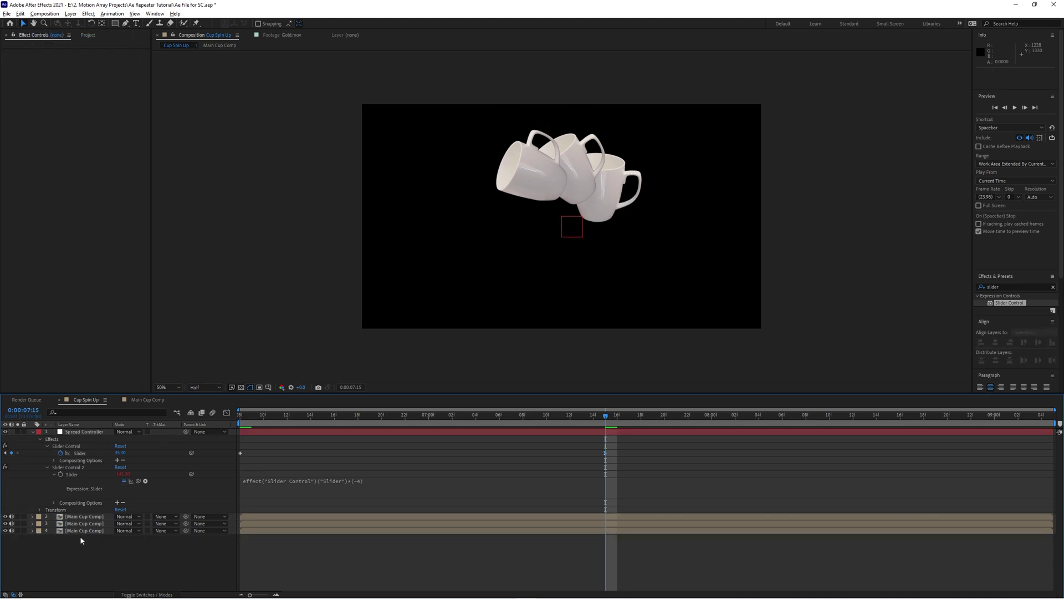
Revert the Slider Control 2 multiplier to -2 so the cups stack vertically.
click(360, 487)
double_click(373, 480)
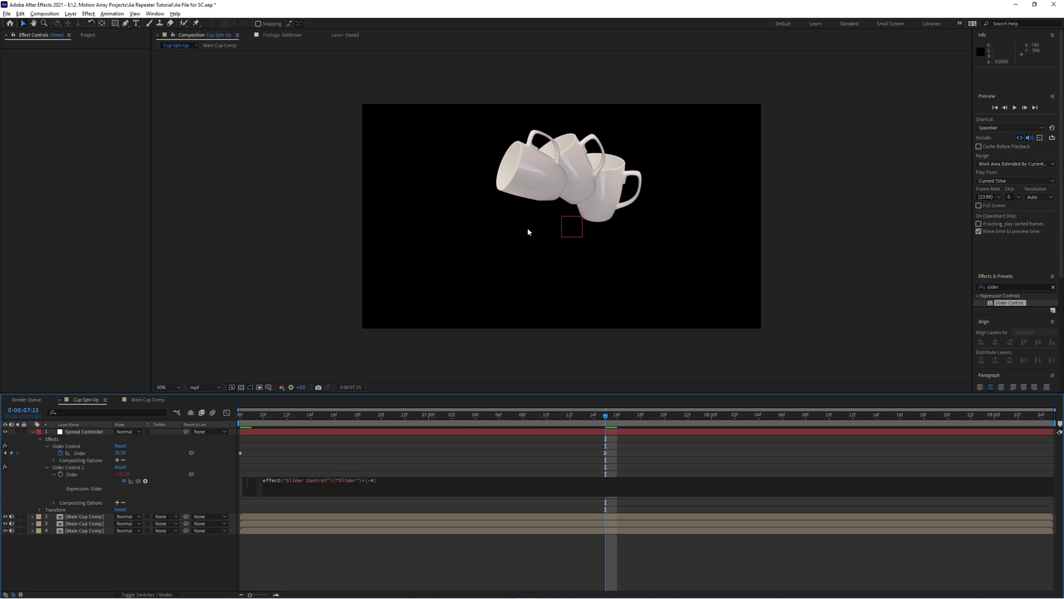
click(414, 464)
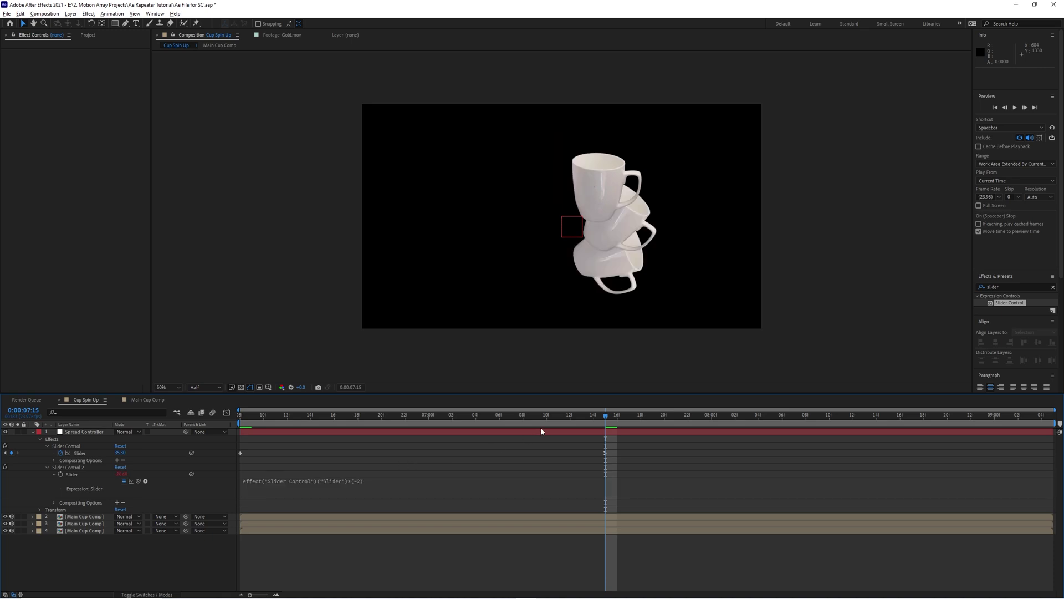
drag(541, 431, 582, 427)
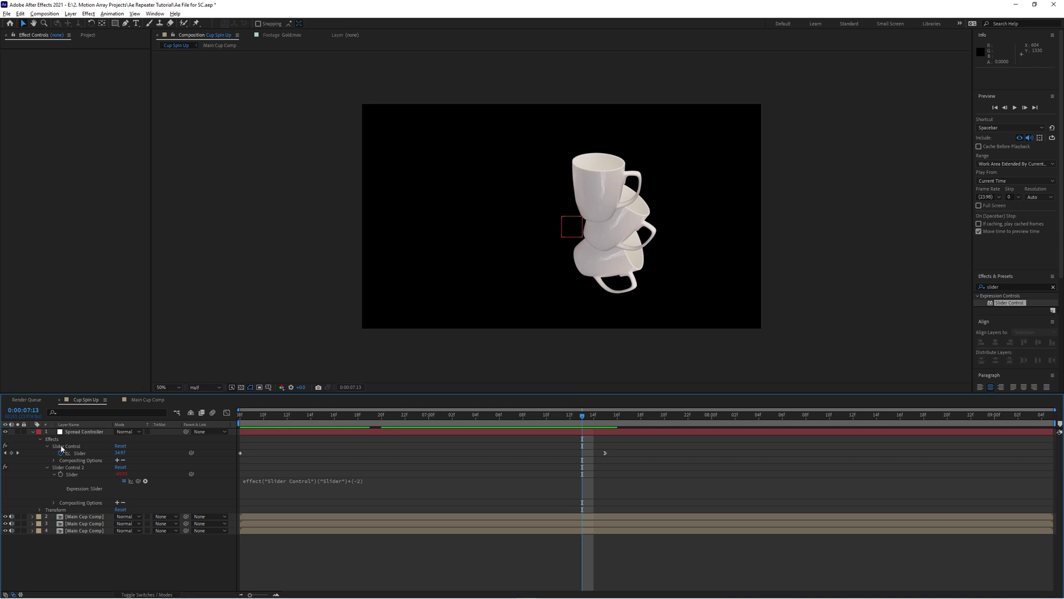
Pre-compose the Spread Controller and three cups into a 'Right Wing' precomp.
click(33, 431)
click(261, 432)
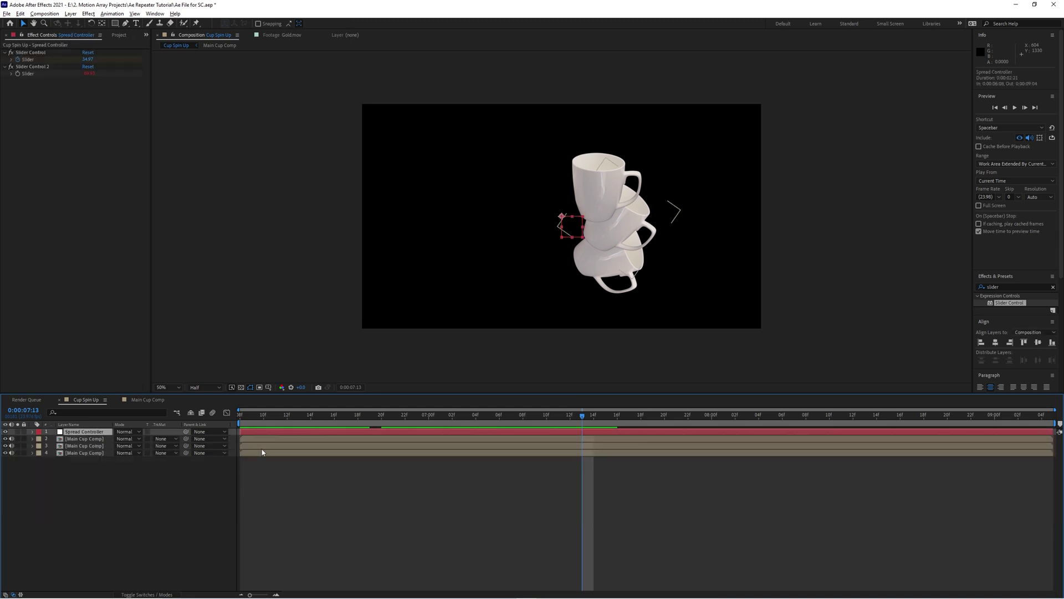
shift+click(263, 453)
right_click(262, 452)
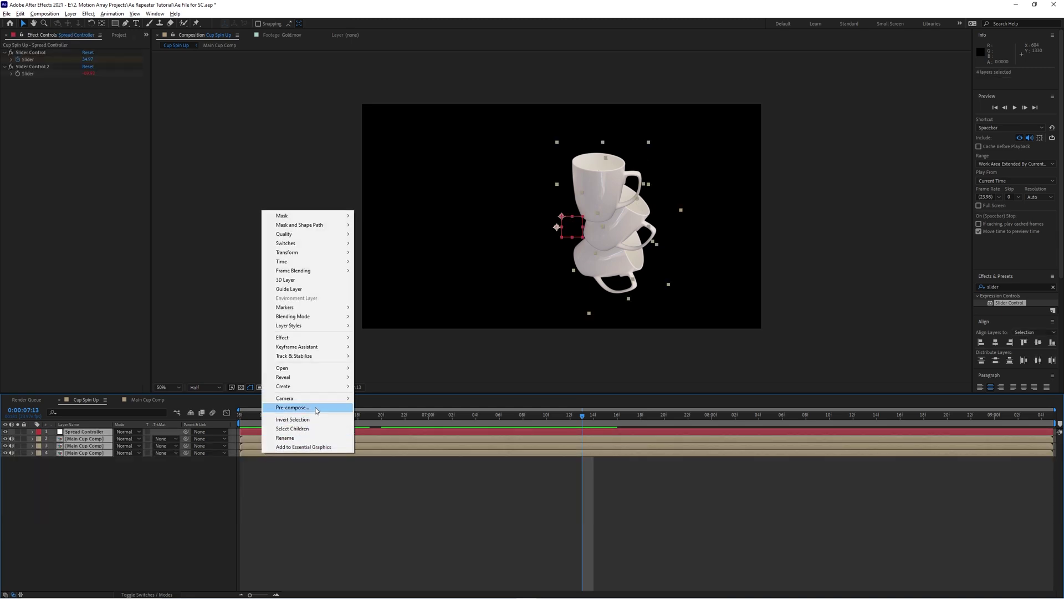
click(292, 408)
text(Right Wing)
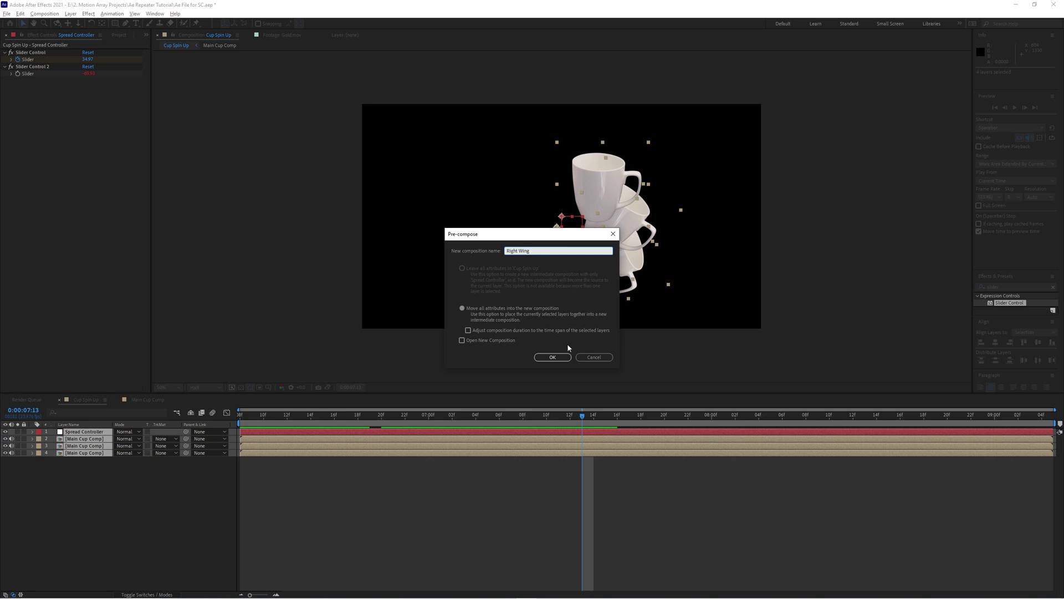
click(552, 356)
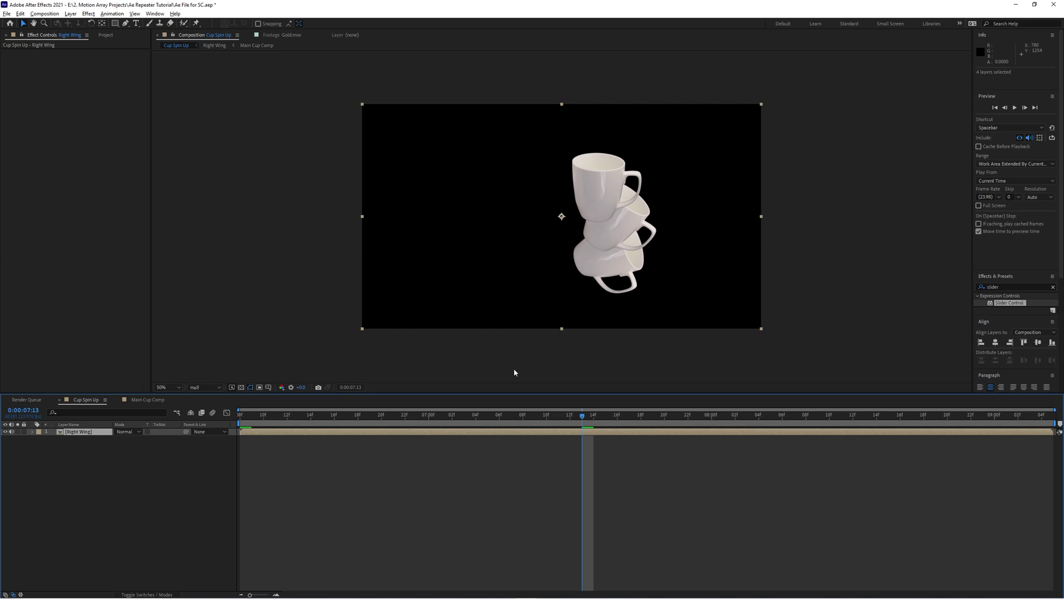
Copy Right Wing's four layers and return to Cup Spin Up via the flowchart.
double_click(348, 433)
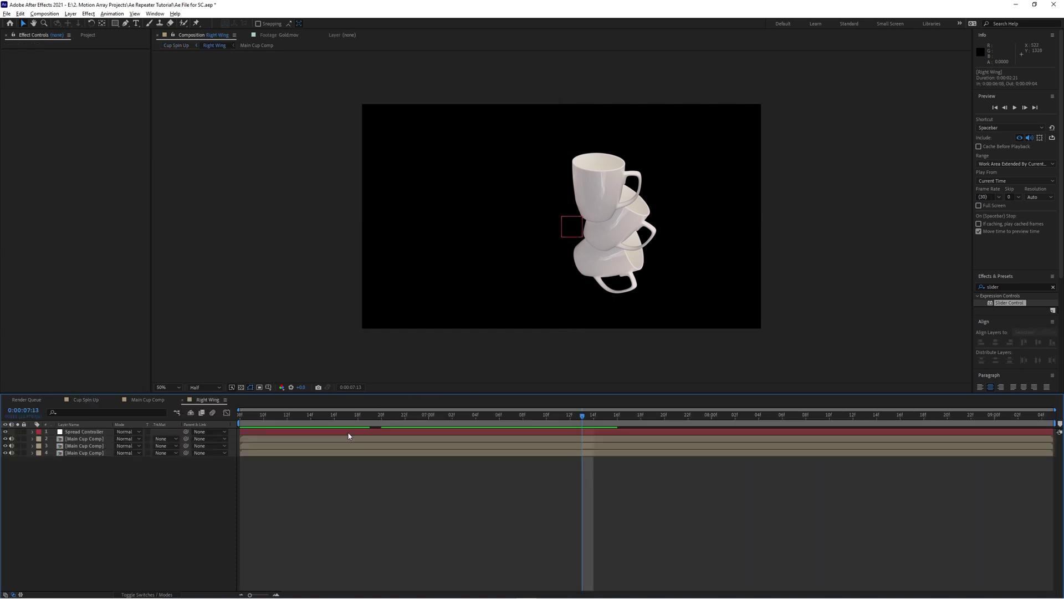
click(348, 435)
shift+click(291, 453)
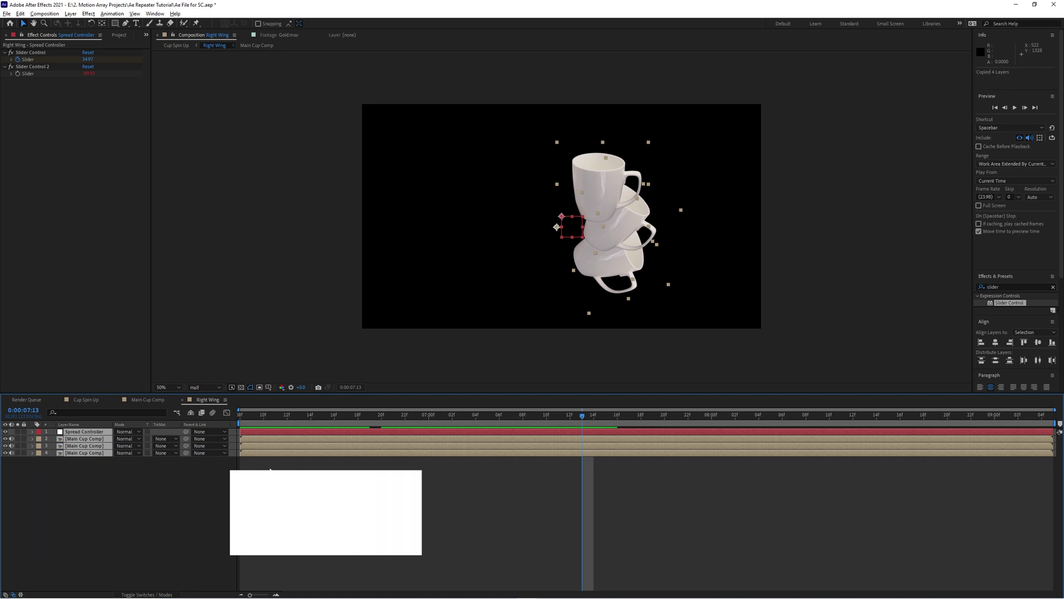
key(Tab)
click(176, 482)
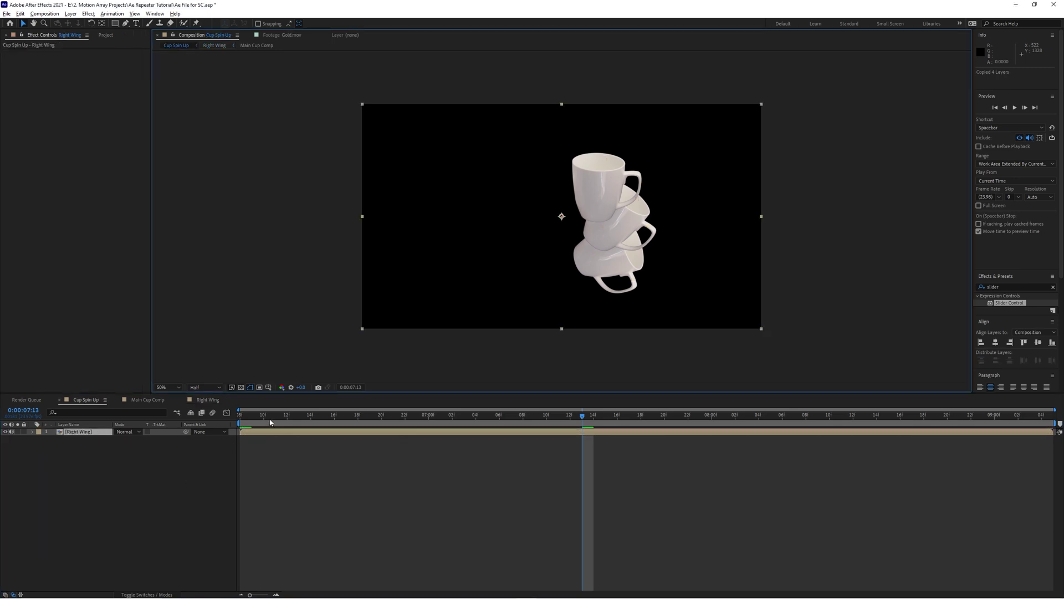
Paste the four layers at the start, hide Right Wing, and delete two extra cup copies.
key(Home)
key(ctrl+v)
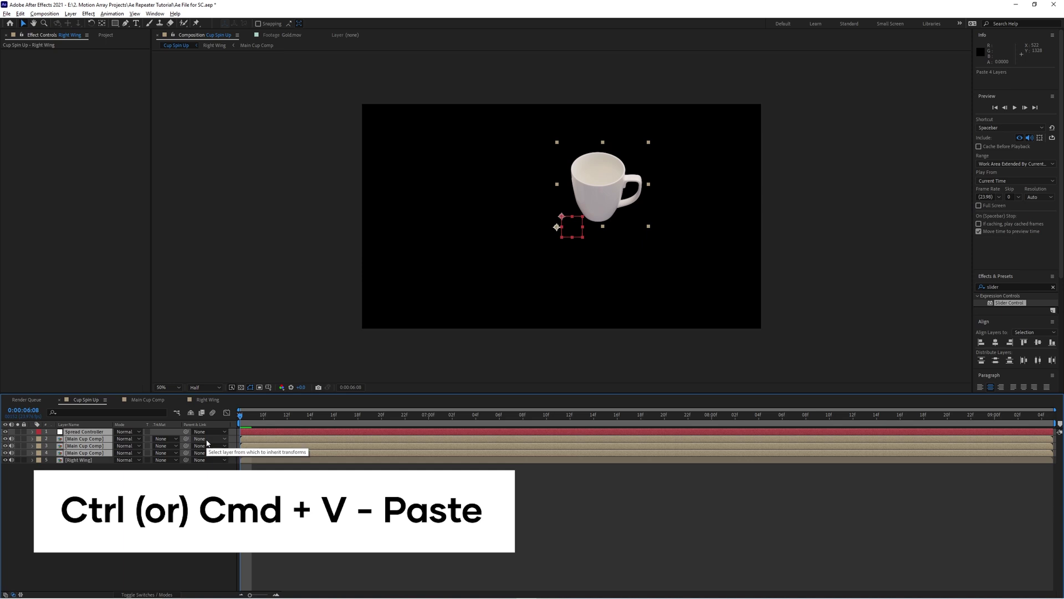
click(6, 460)
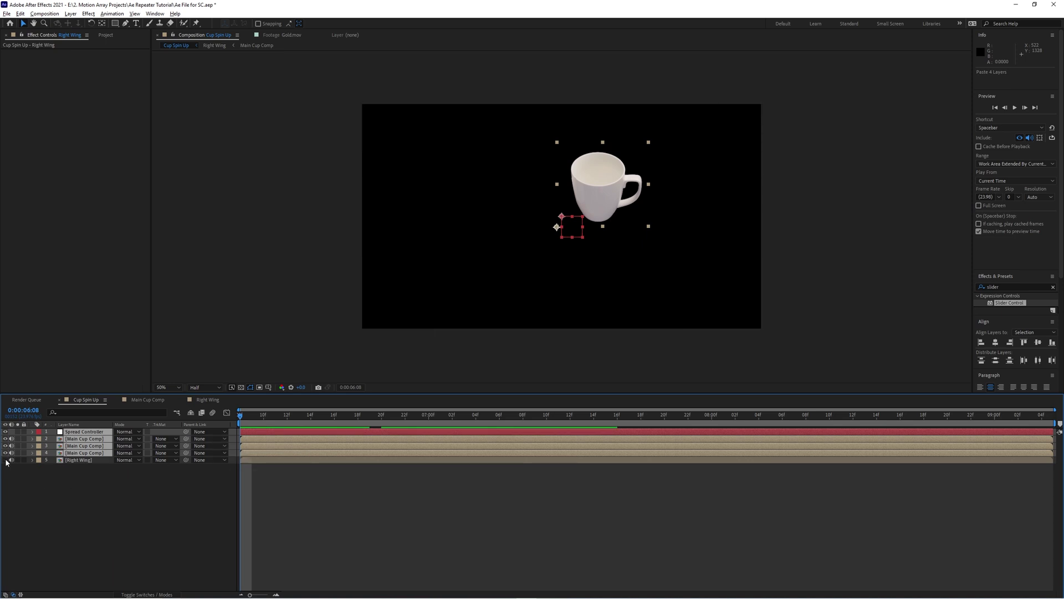
click(111, 489)
click(85, 439)
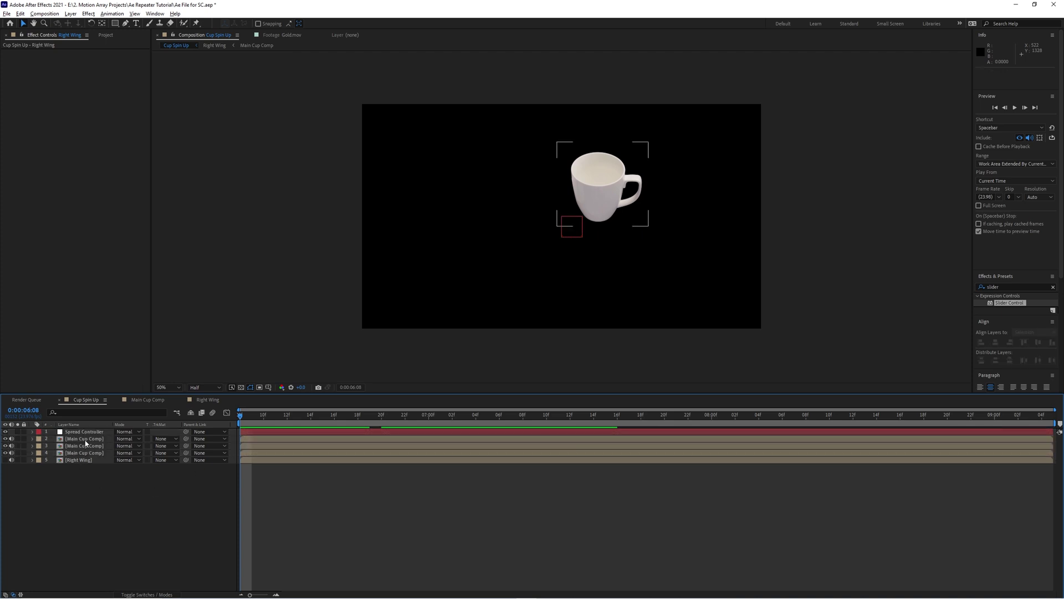
key(Delete)
click(86, 441)
key(Delete)
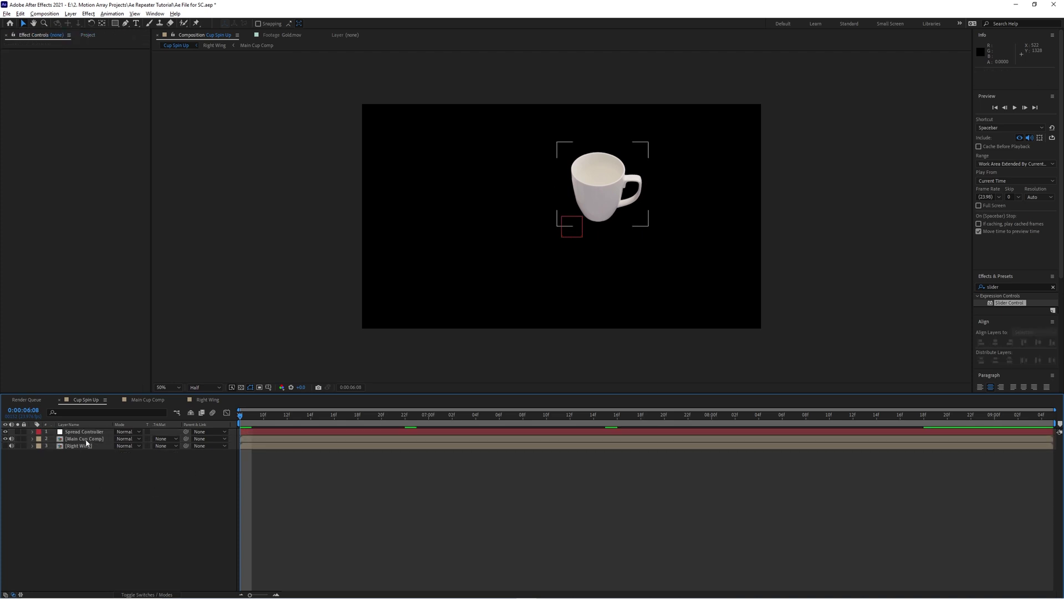
Negate the cup layer's Rotation expression with a leading minus sign.
click(32, 439)
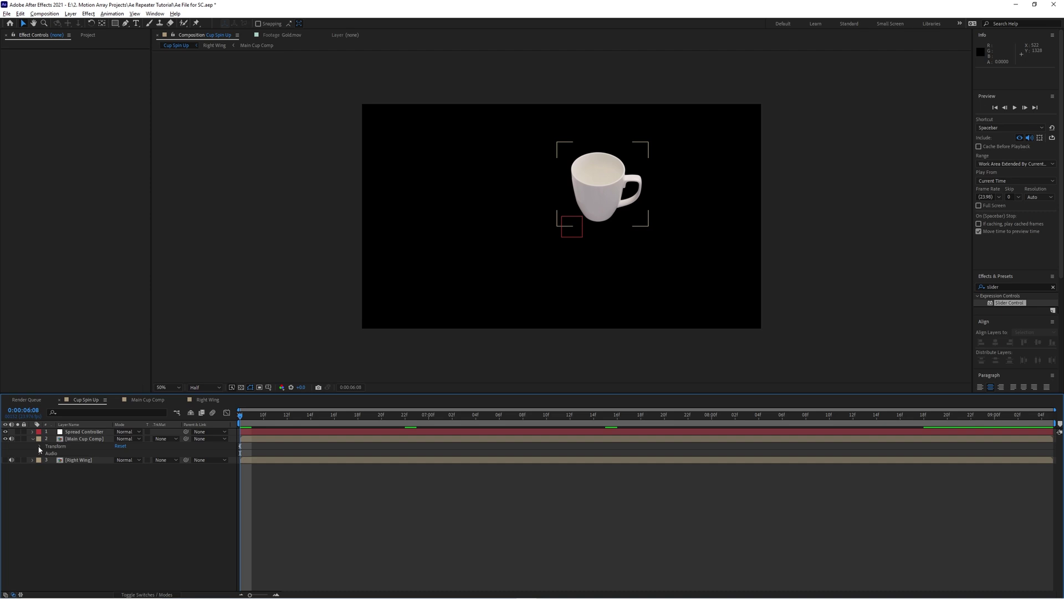
click(40, 447)
click(47, 474)
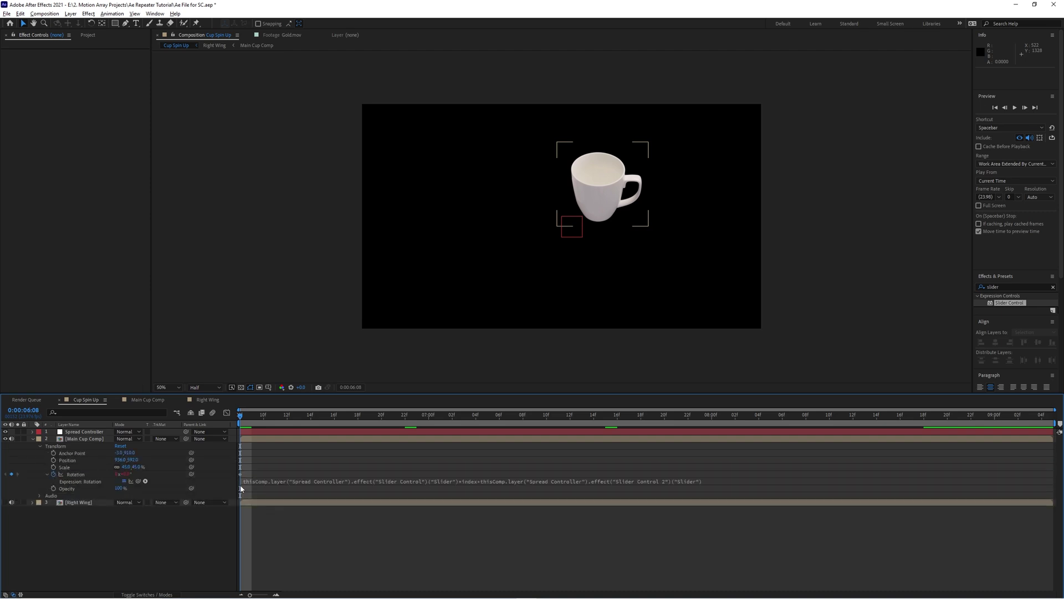
text(-)
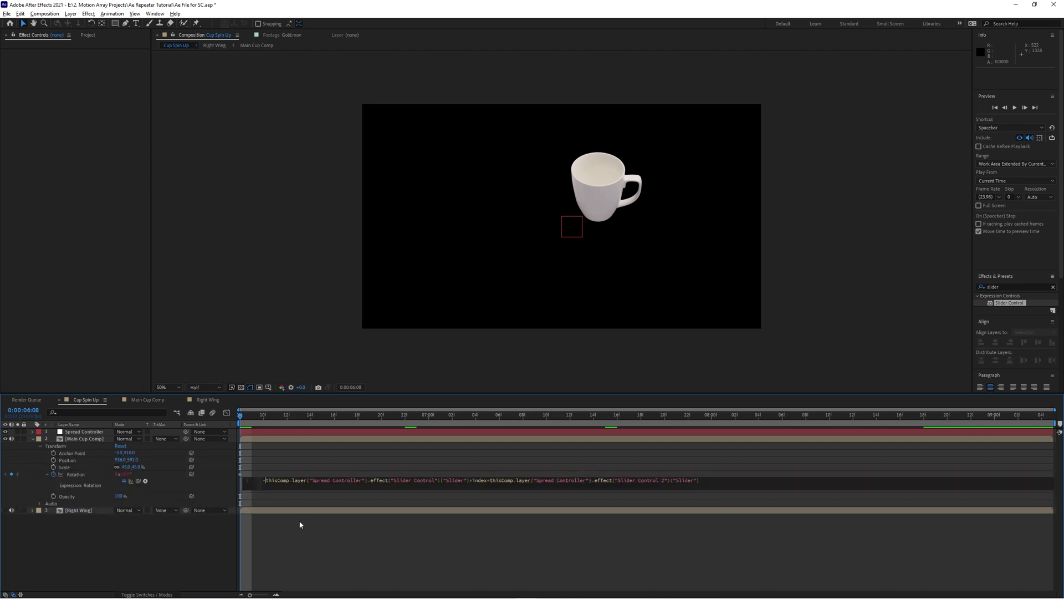
click(312, 533)
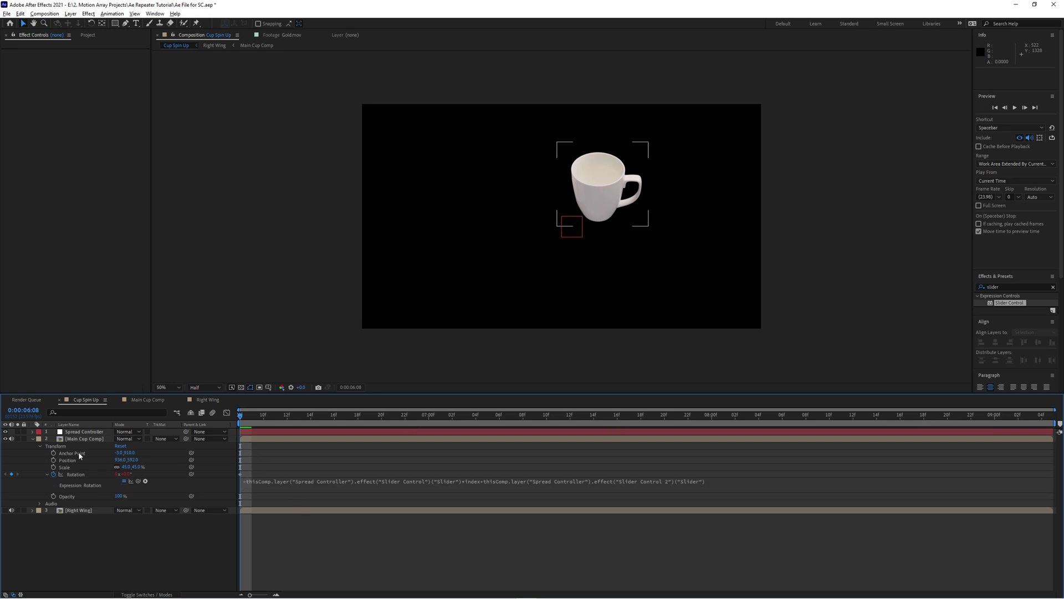
click(32, 438)
Duplicate the Main Cup Comp layer into three copies and scrub to check the opposite fan.
click(256, 439)
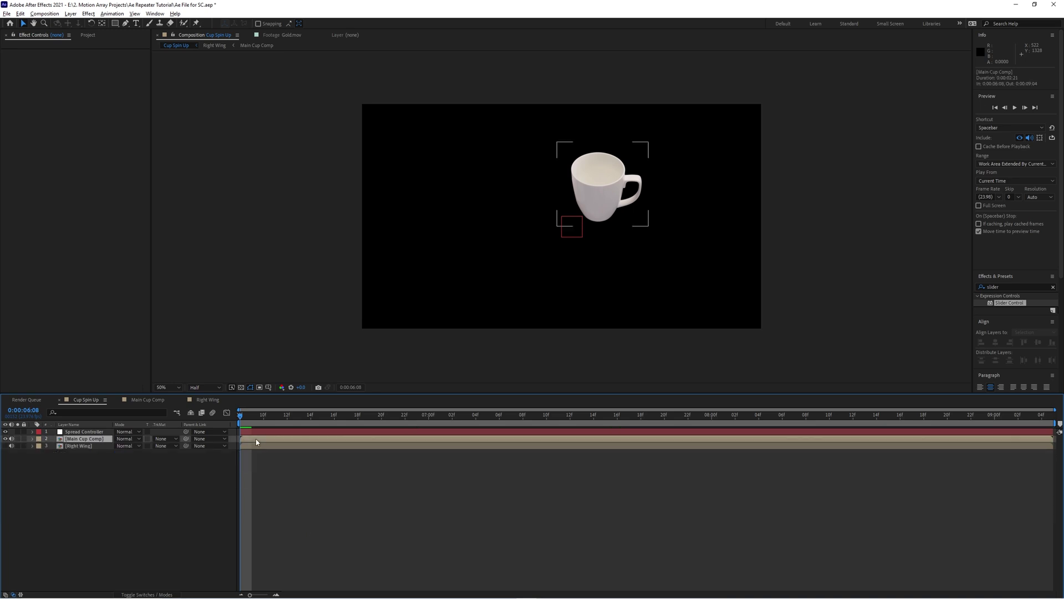
key(ctrl+d)
key(ctrl+d)
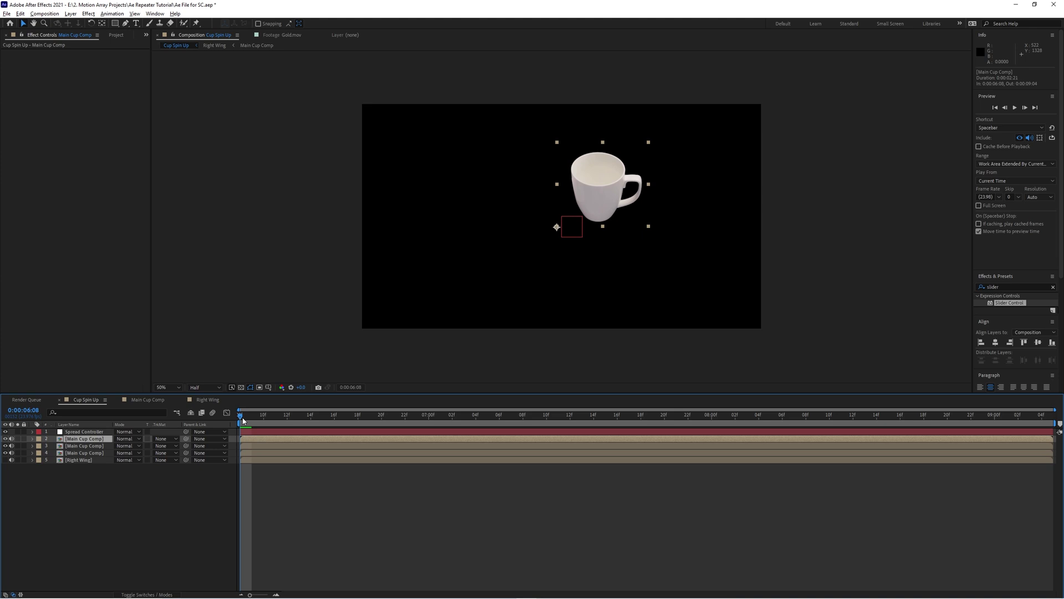
drag(243, 420, 293, 420)
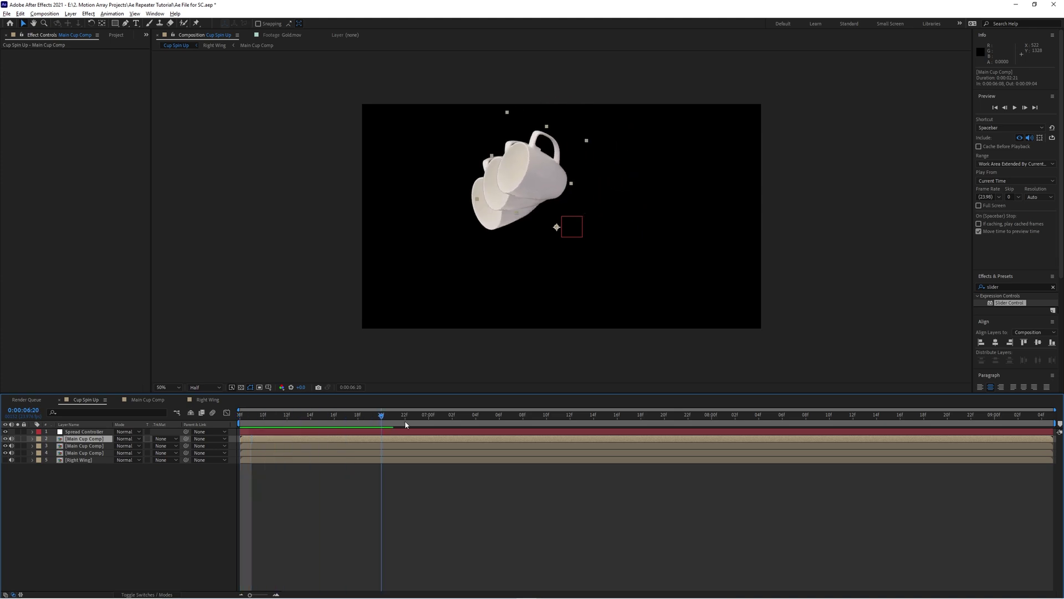
drag(404, 425, 358, 433)
Change the pasted controller's Slider Control 2 expression from *(-2) to *(2) and preview.
click(356, 434)
key(u)
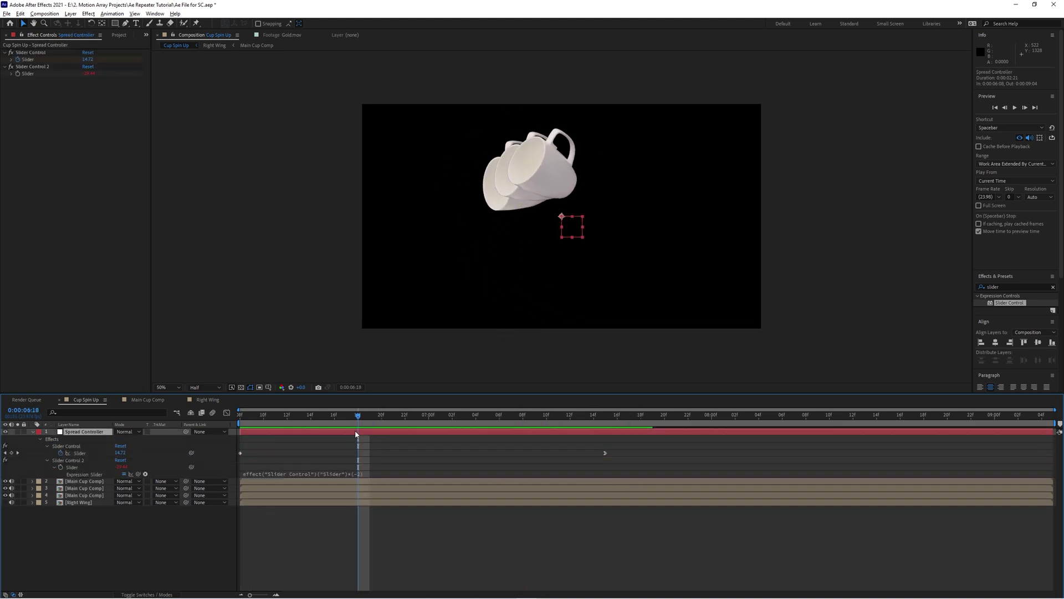
drag(364, 417, 417, 417)
click(368, 476)
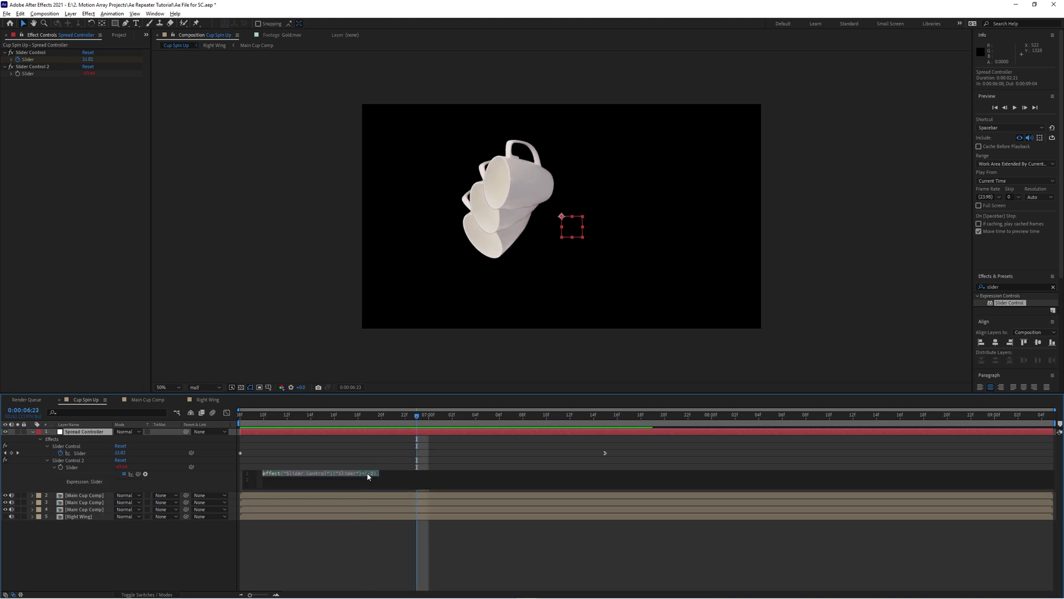
click(370, 474)
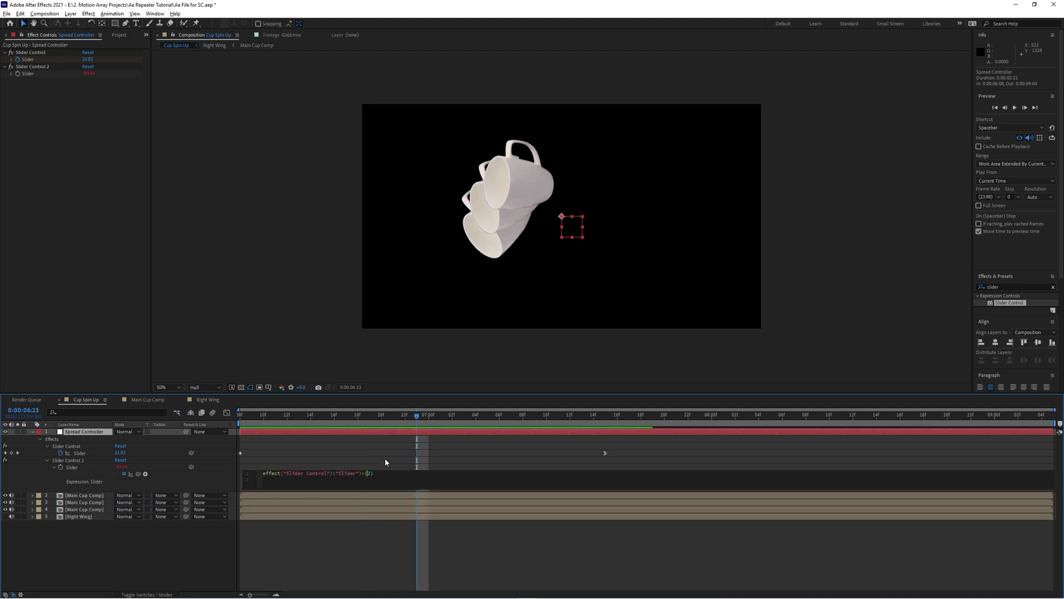
click(384, 457)
key(space)
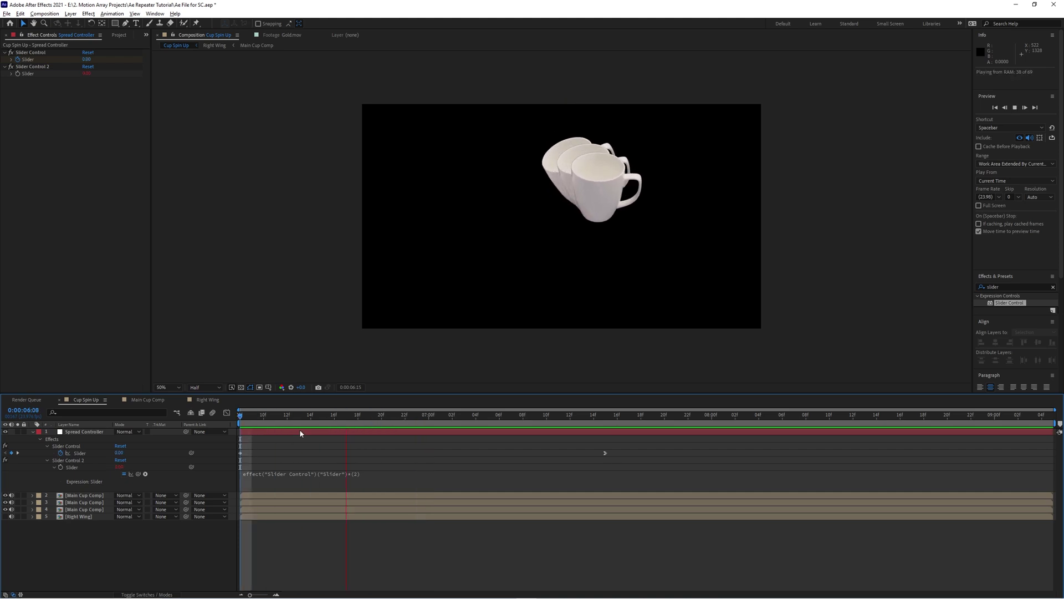
Turn Right Wing back on, compare both wings over time, and select the controller and three cups.
key(space)
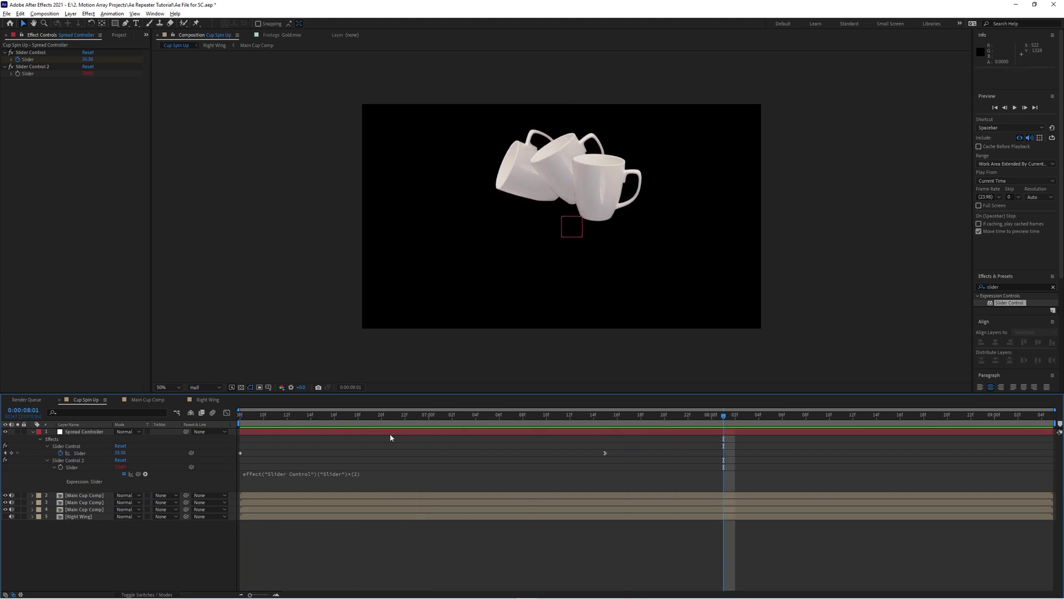
click(271, 431)
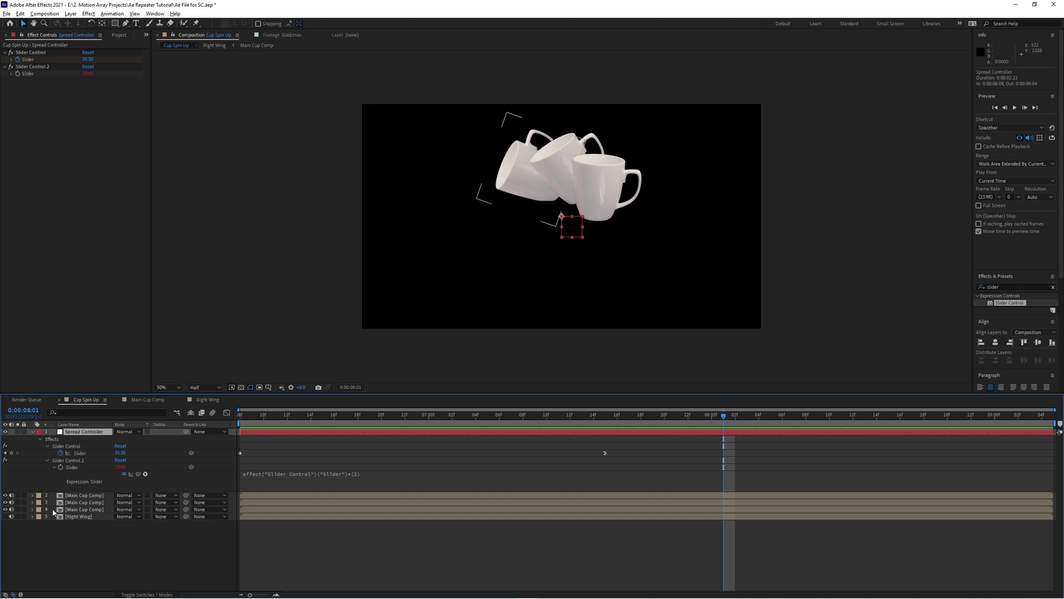
click(5, 516)
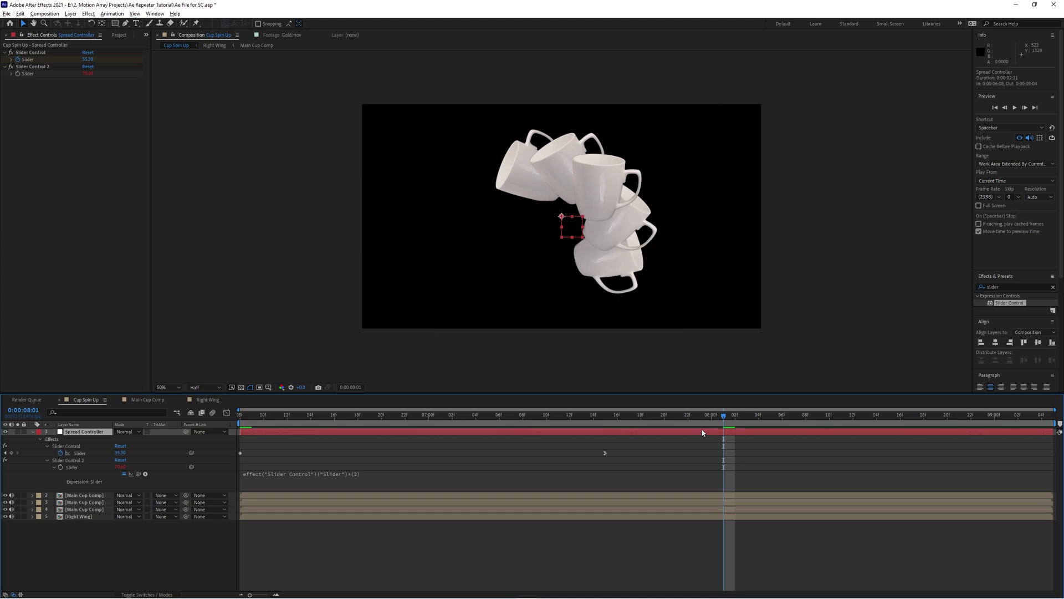
drag(723, 417, 611, 435)
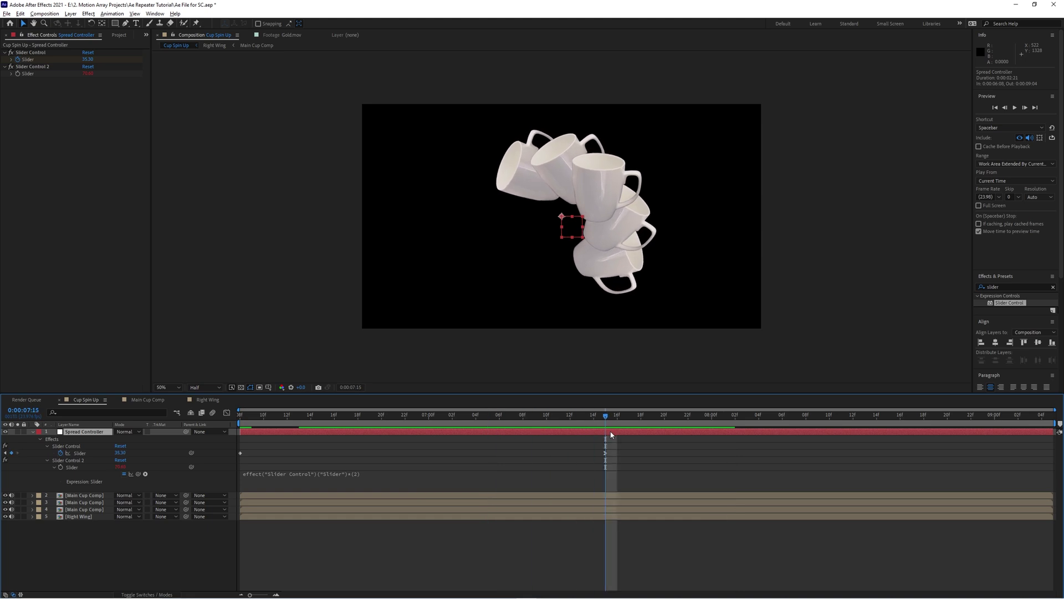
drag(255, 527, 243, 493)
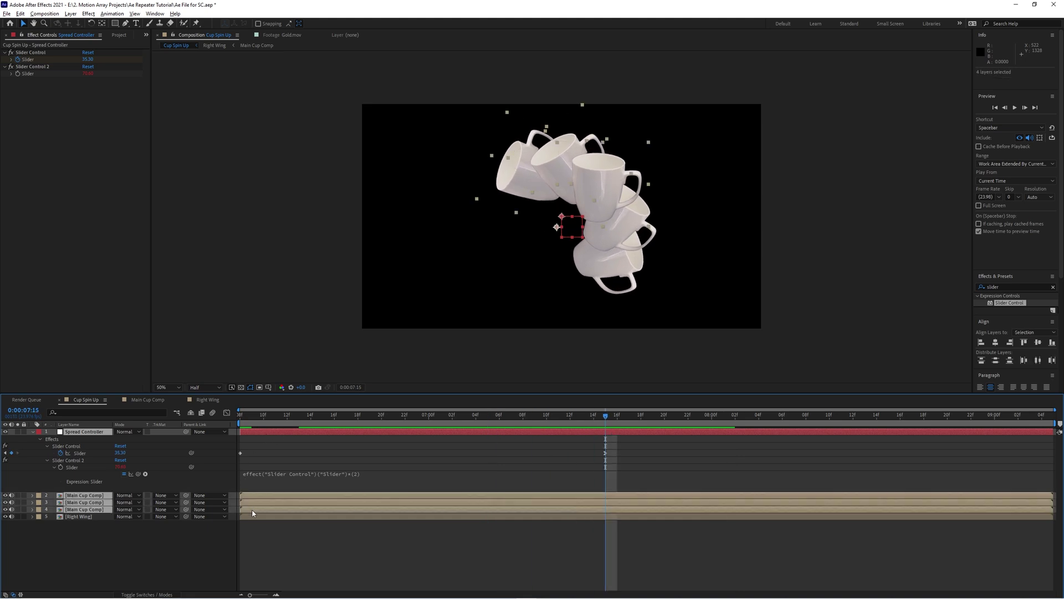
right_click(253, 509)
Nest the selected controller and cup layers into a Left Wing precomp, then preview both wings from the start.
click(303, 467)
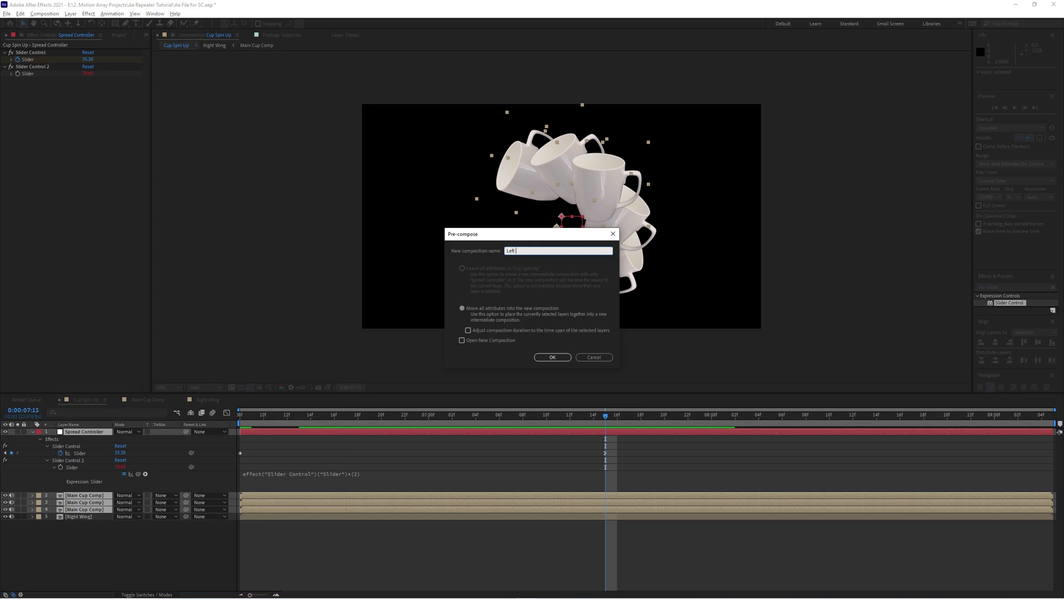
key(Return)
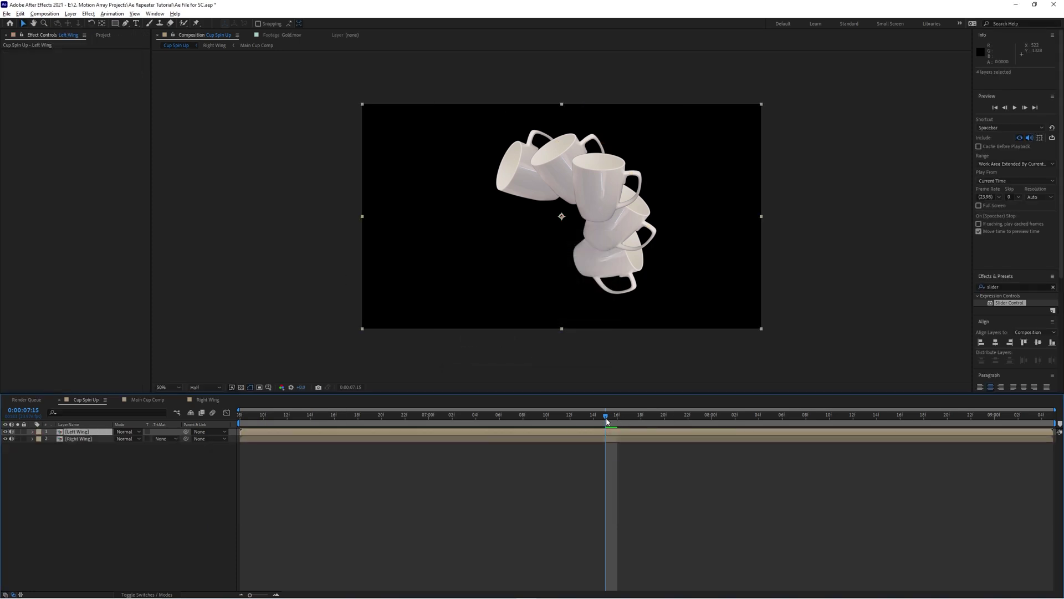
drag(590, 420, 234, 444)
key(space)
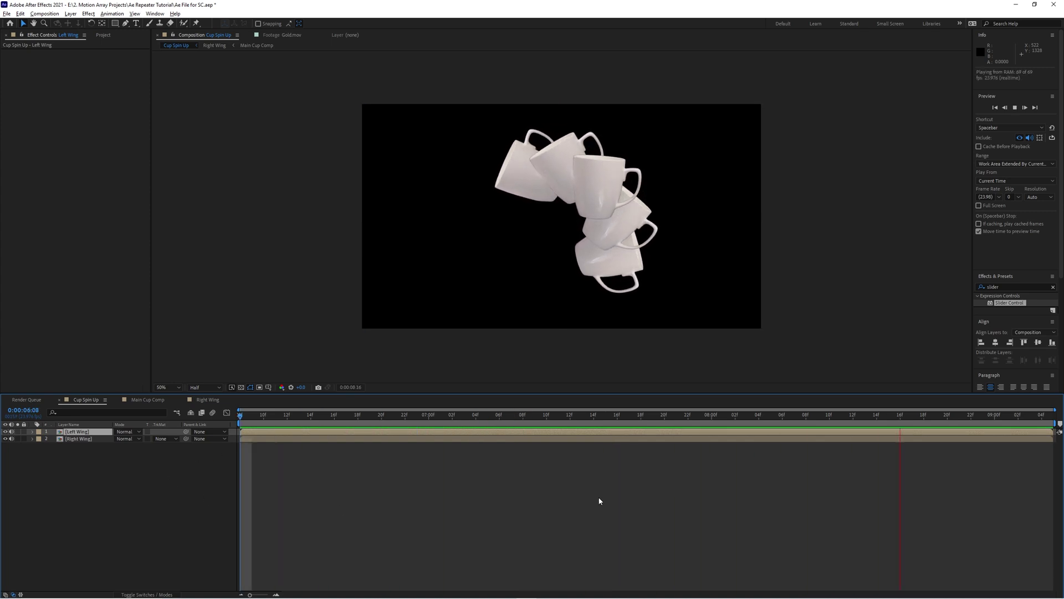
Add a null object and parent both Left Wing and Right Wing to it.
key(space)
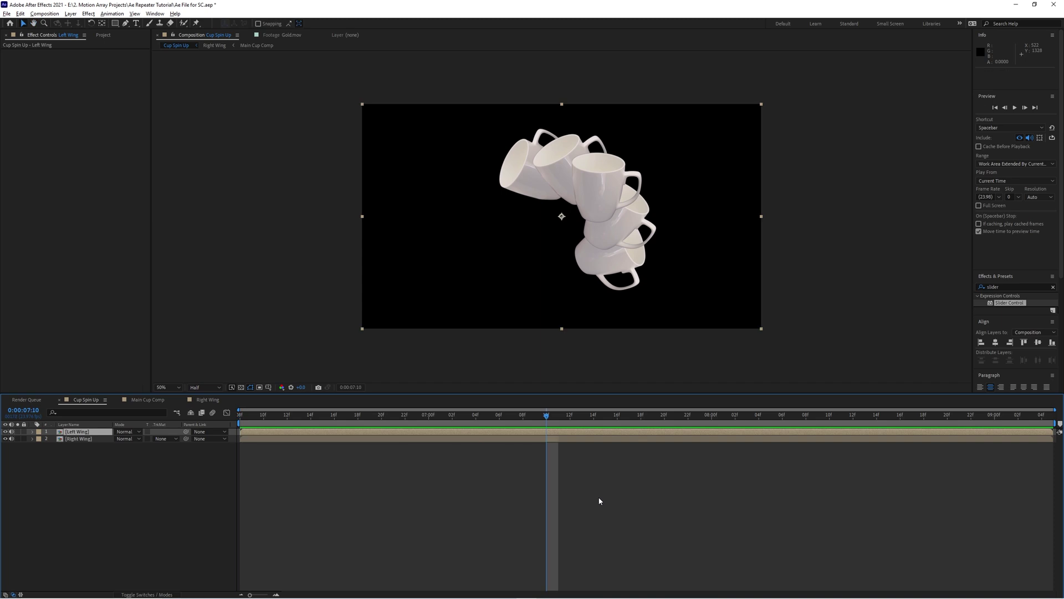
right_click(123, 486)
mouse_move(183, 490)
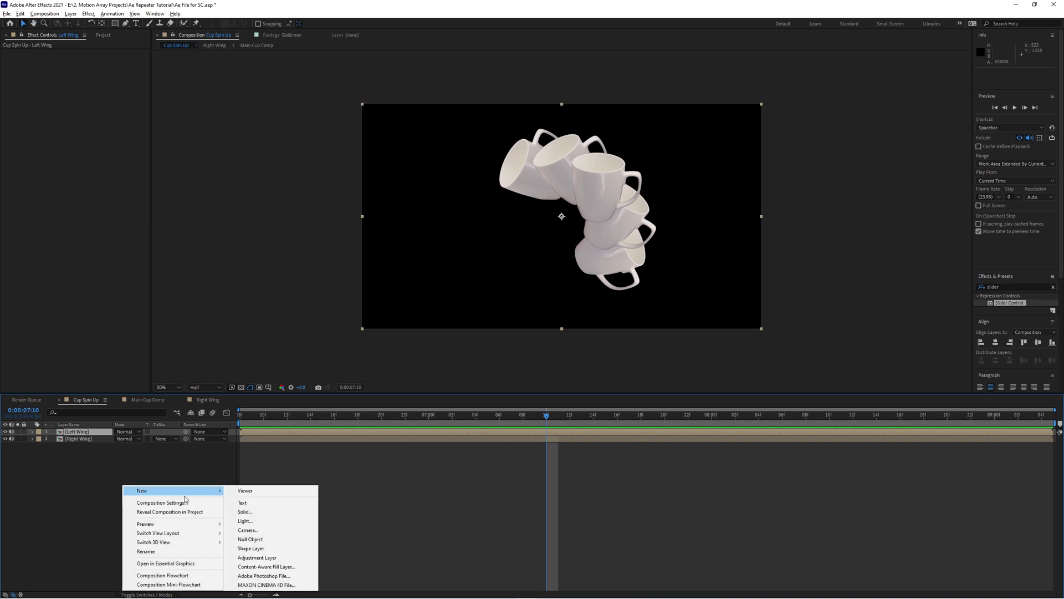
click(275, 539)
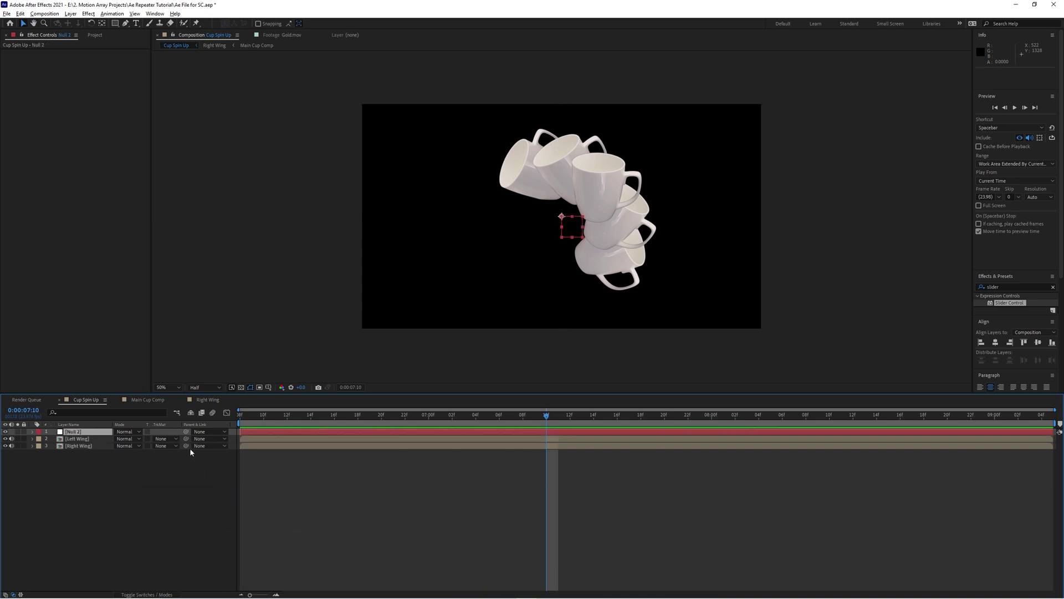
drag(186, 438, 83, 432)
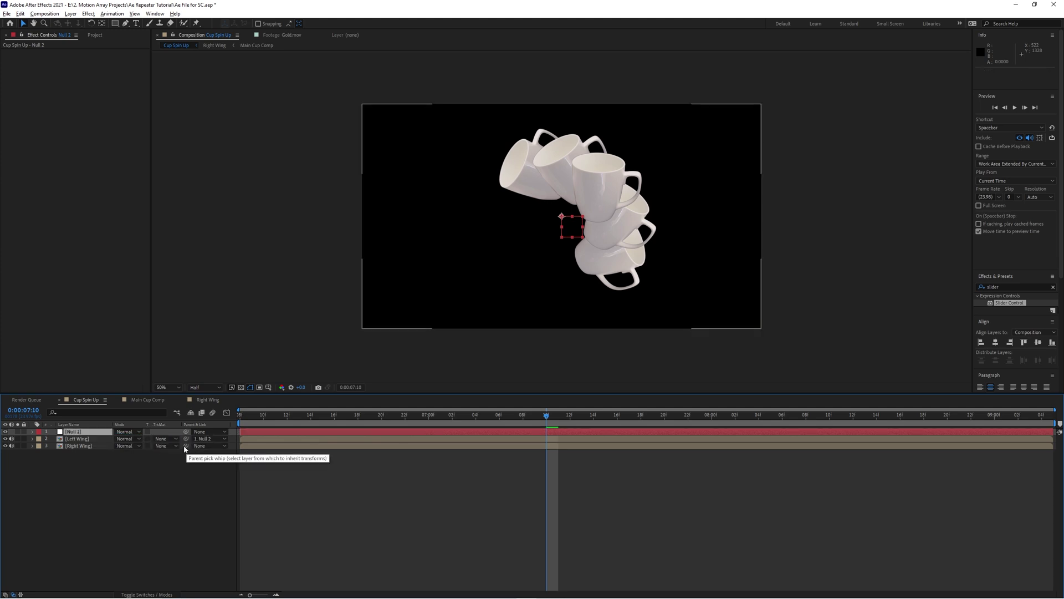
drag(186, 446, 119, 444)
Rotate the null to -44° and set its Position to 935, 638, then preview the arc.
key(r)
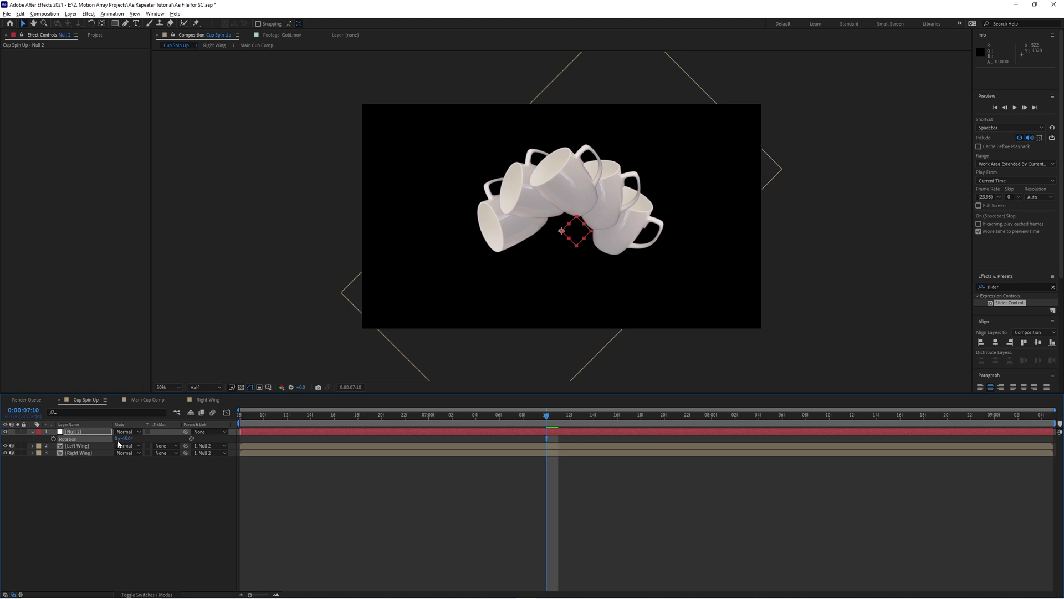
key(p)
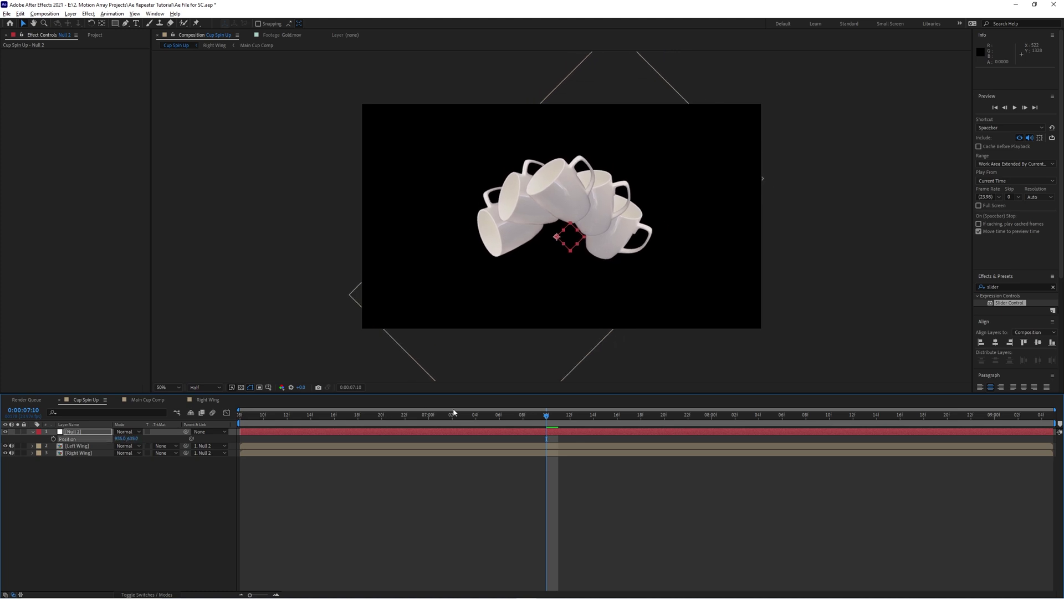
key(Page_Up)
key(Page_Up)
key(Page_Up)
key(space)
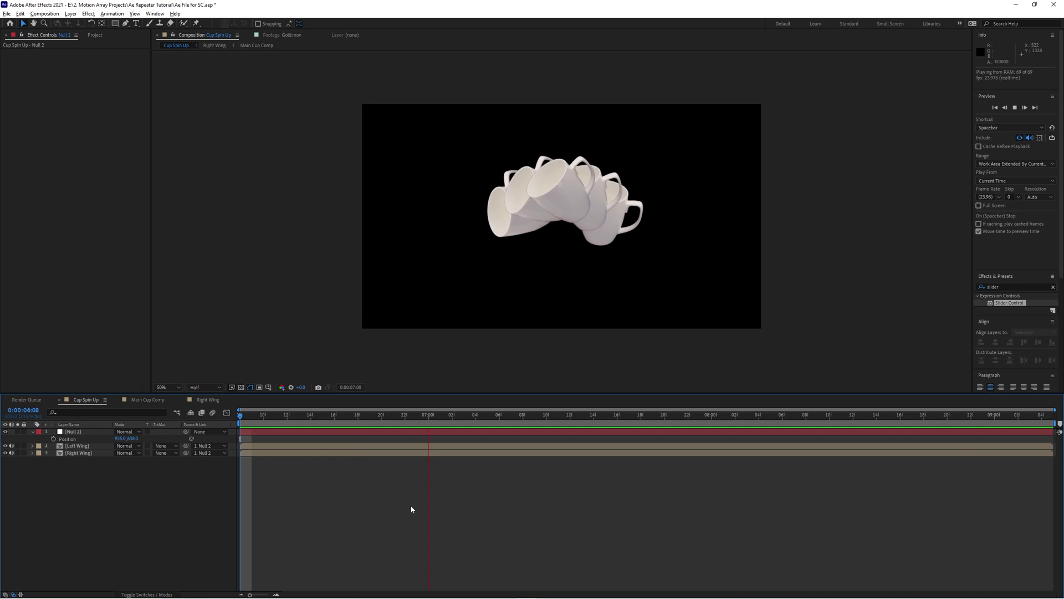
key(space)
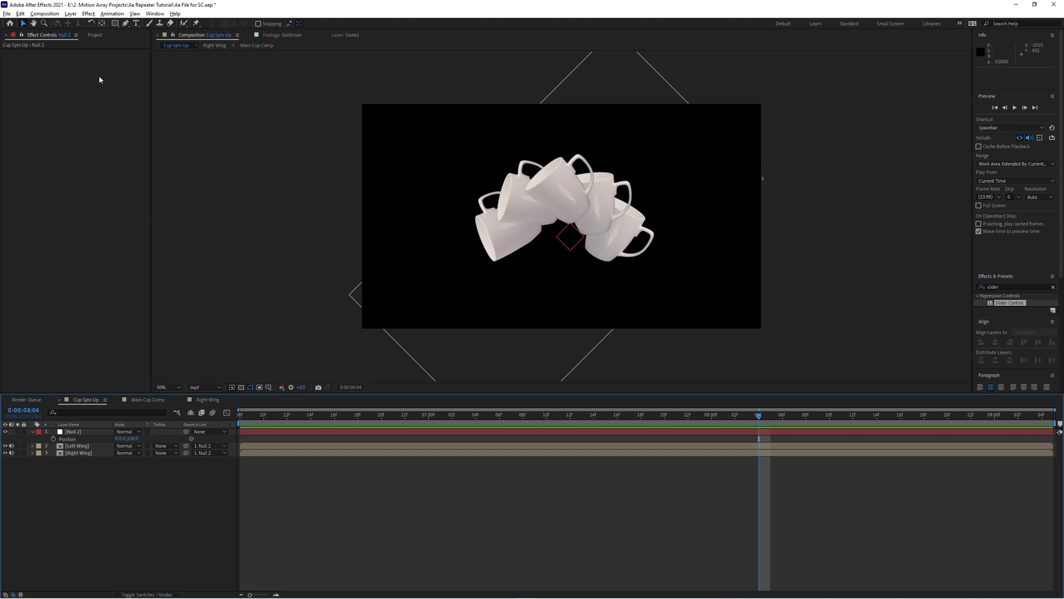
Open Main Cup Comp through the Left Wing precomp.
click(95, 35)
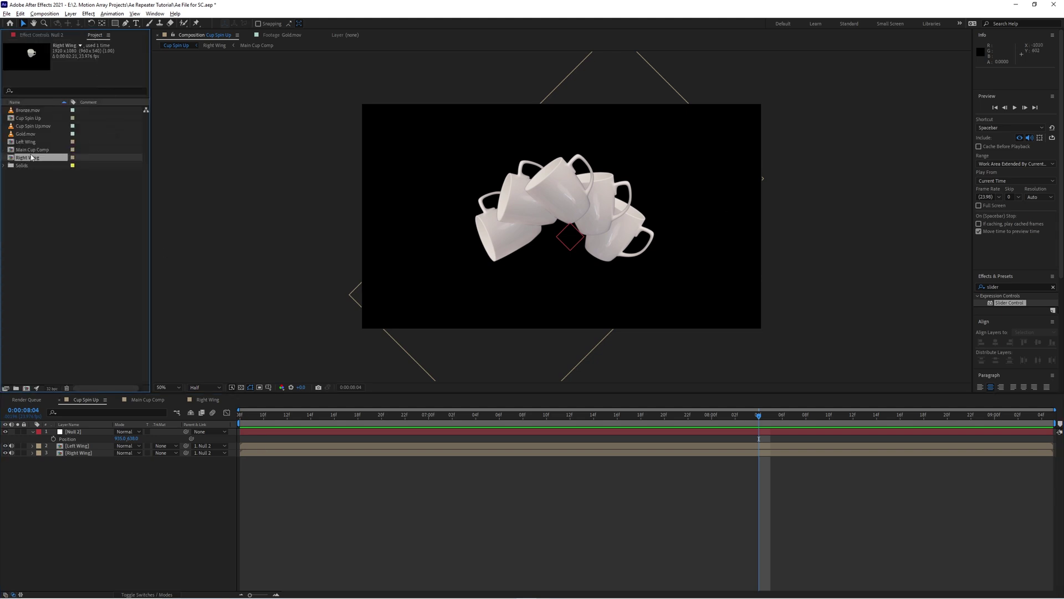
click(31, 150)
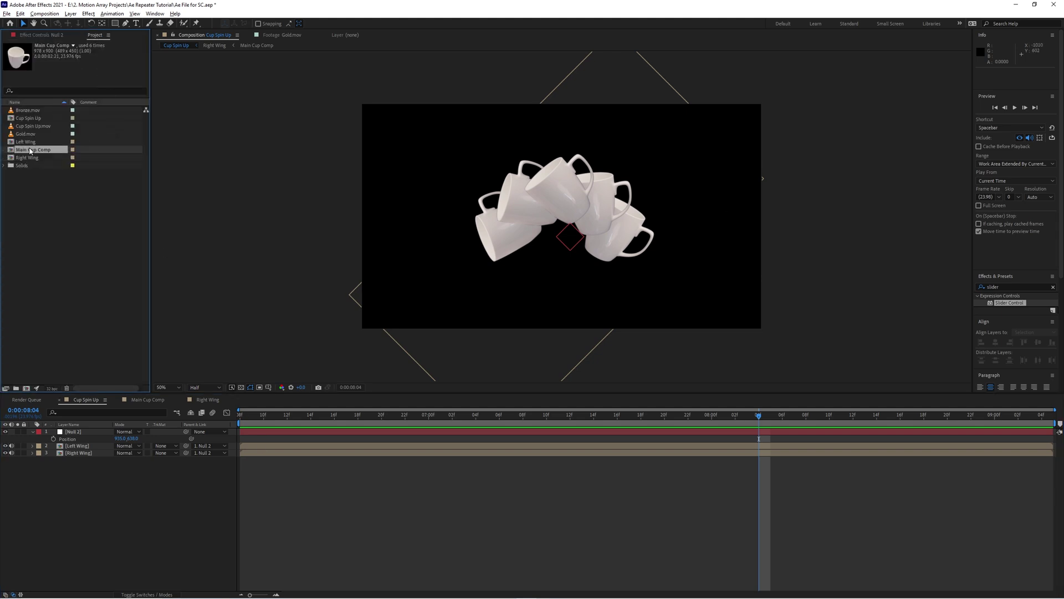
double_click(281, 444)
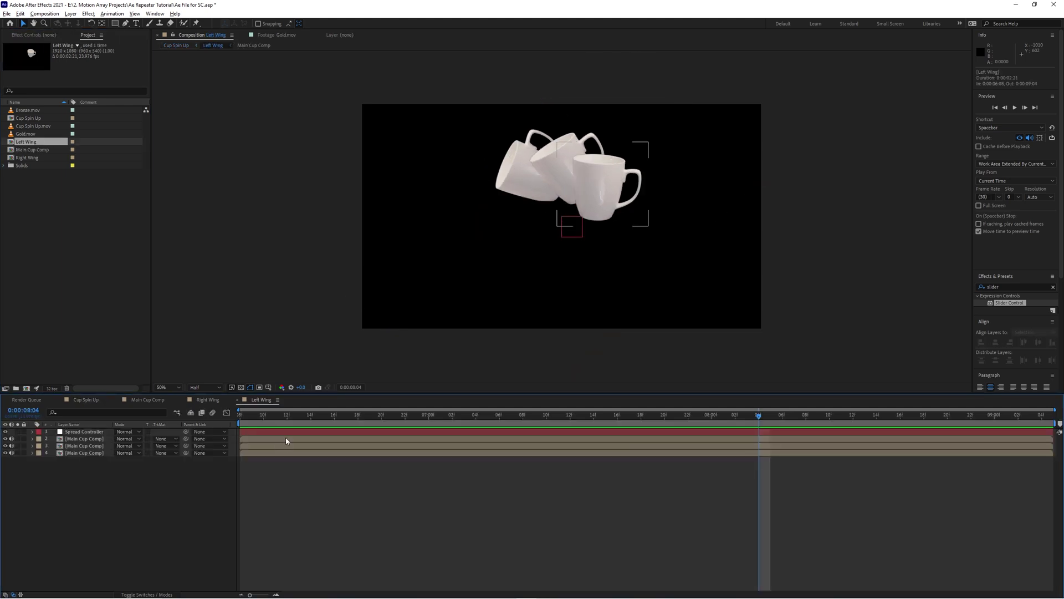
double_click(285, 438)
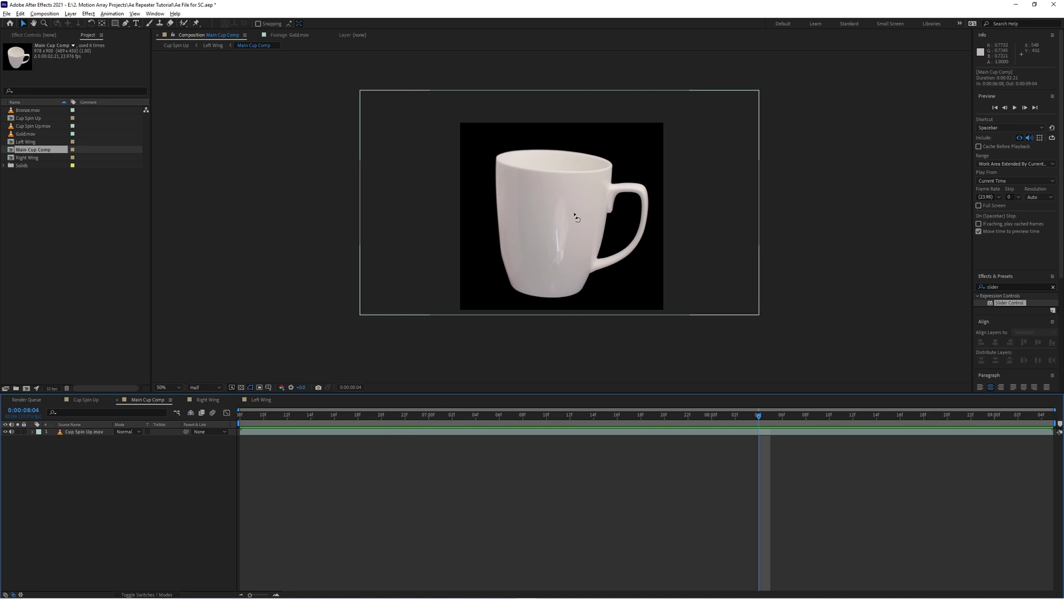
Rotate the mug to about 32°, preview it, and nudge it slightly right and down.
key(w)
drag(574, 217, 603, 252)
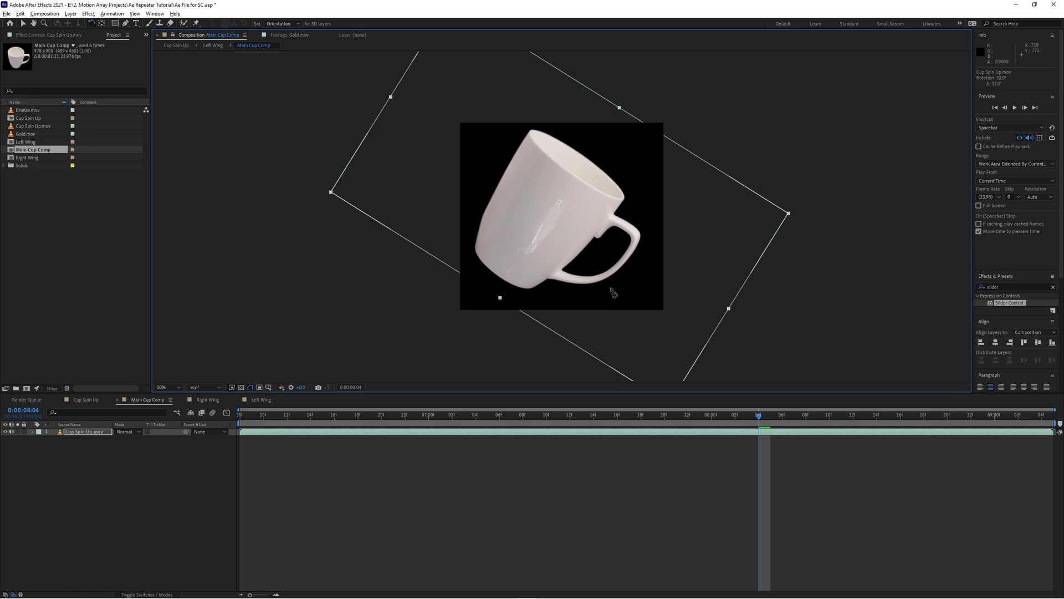
click(760, 416)
key(space)
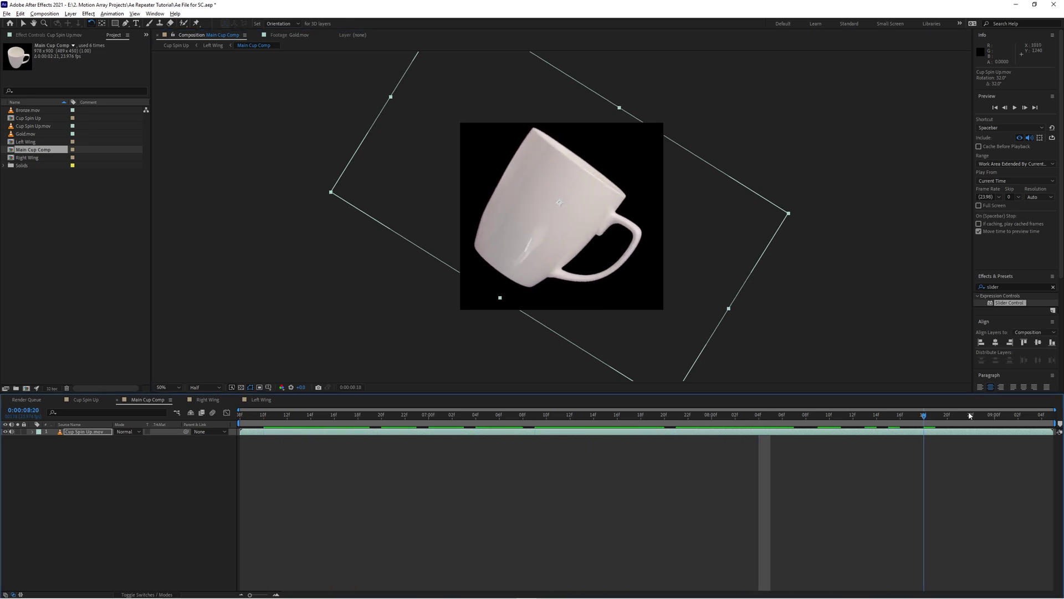
drag(581, 227, 583, 226)
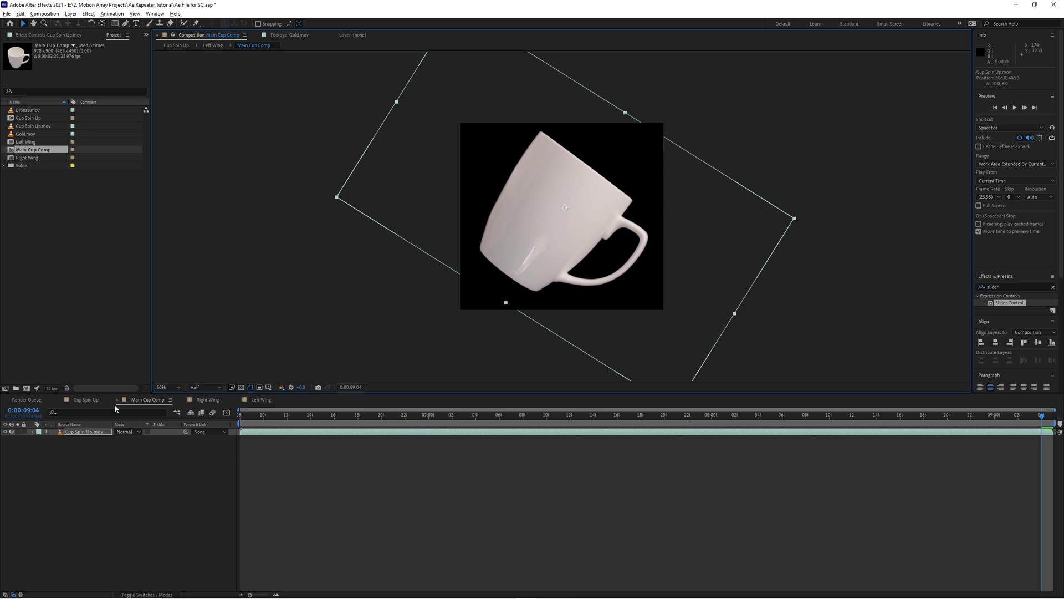
click(86, 399)
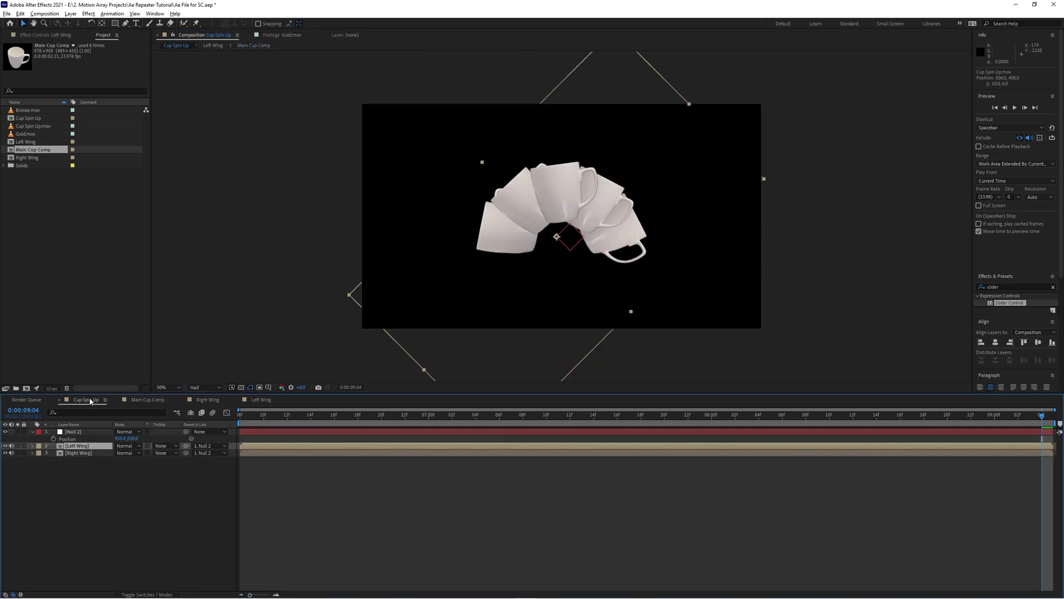
Scrub and play the Cup Spin Up fan animation, then switch back to Main Cup Comp.
drag(417, 421, 551, 415)
key(space)
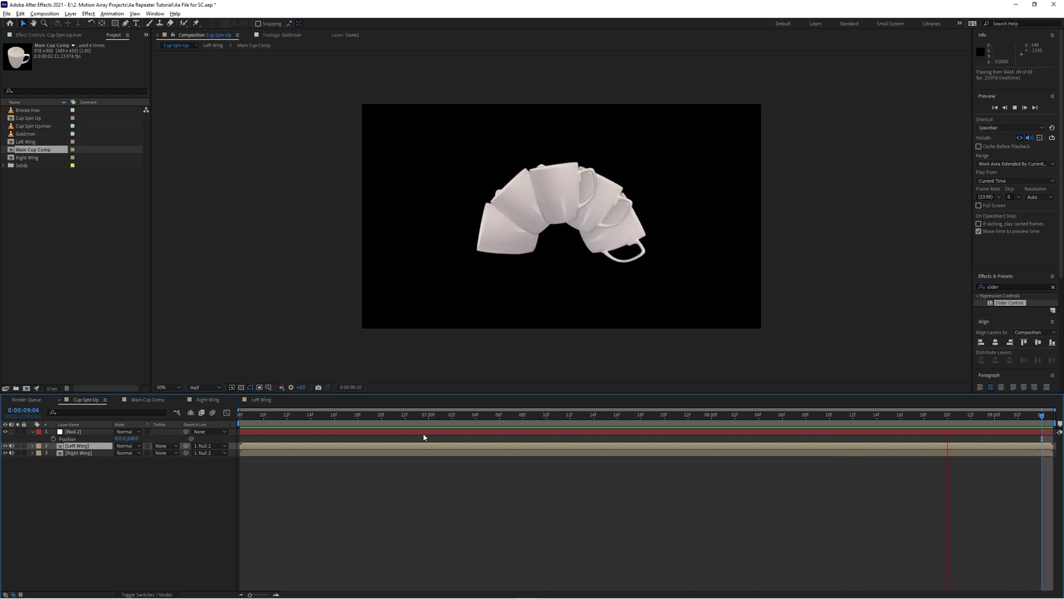
key(space)
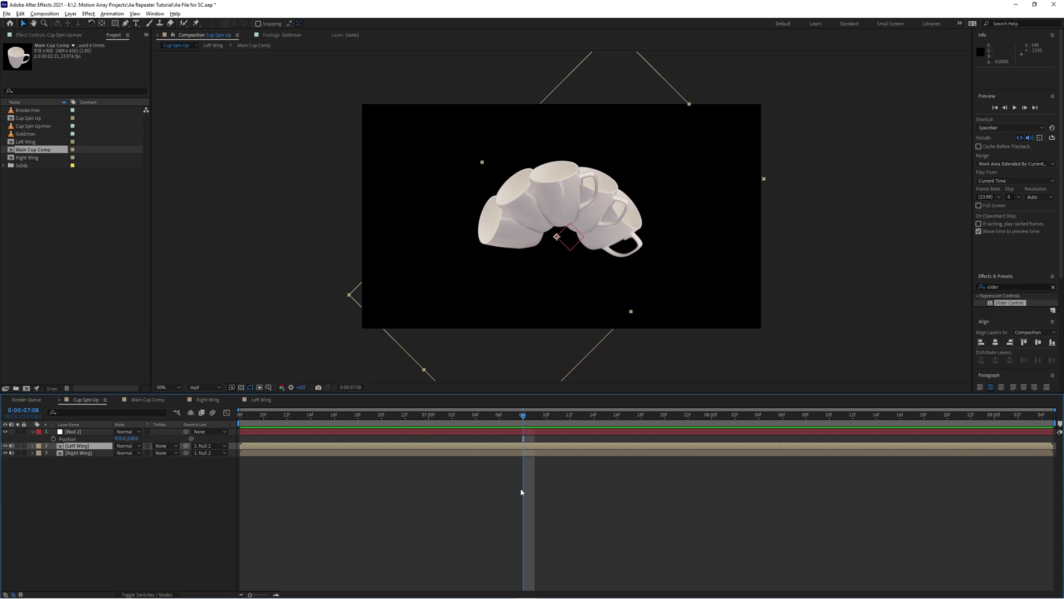
click(150, 399)
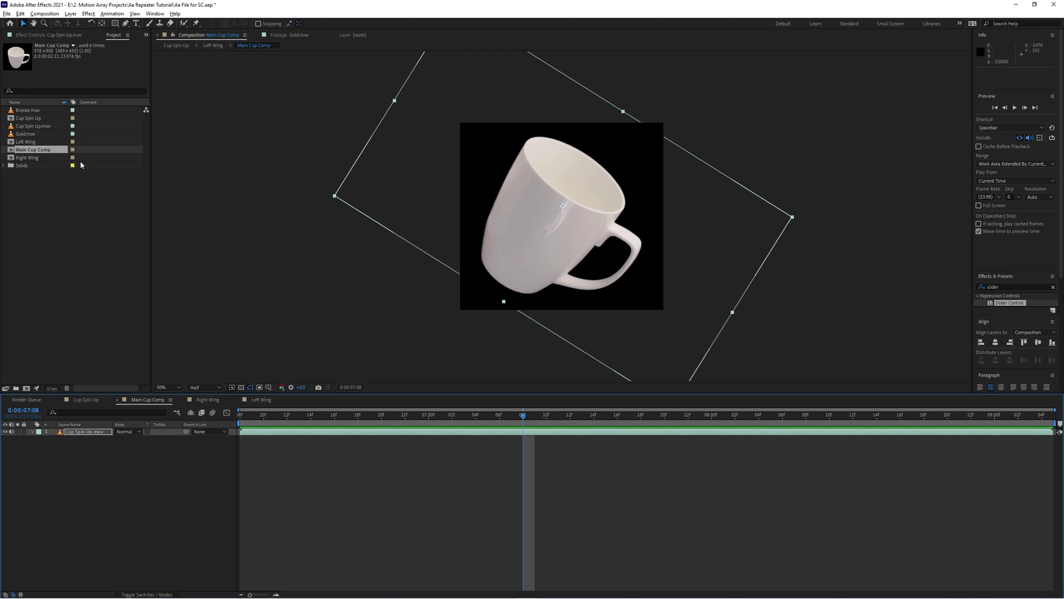
Inspect the Gold.mov coin clip, then Alt-drag it onto the mug layer to replace its source.
double_click(27, 135)
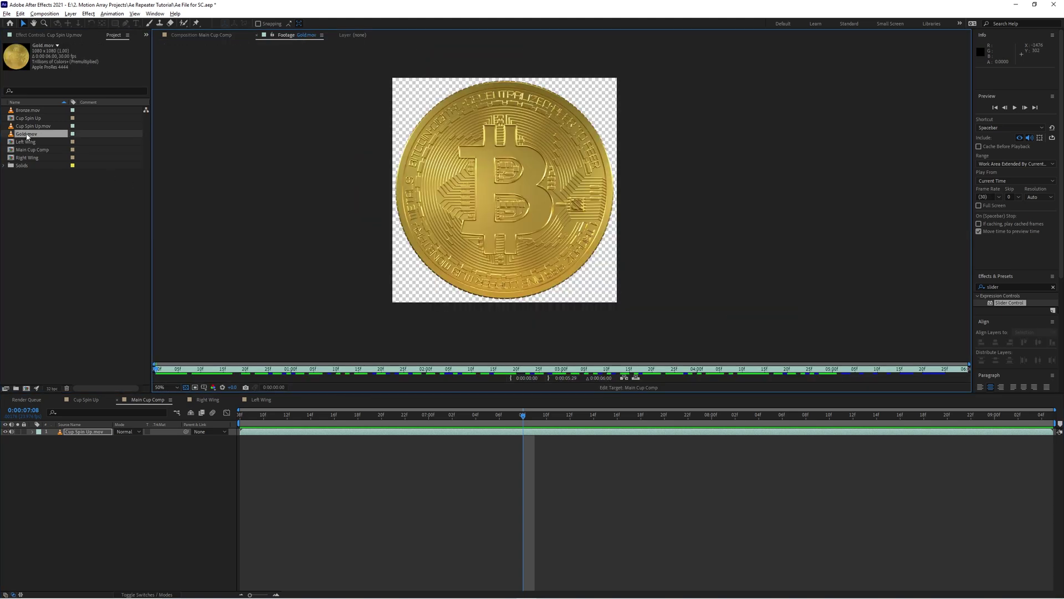
drag(257, 375, 155, 386)
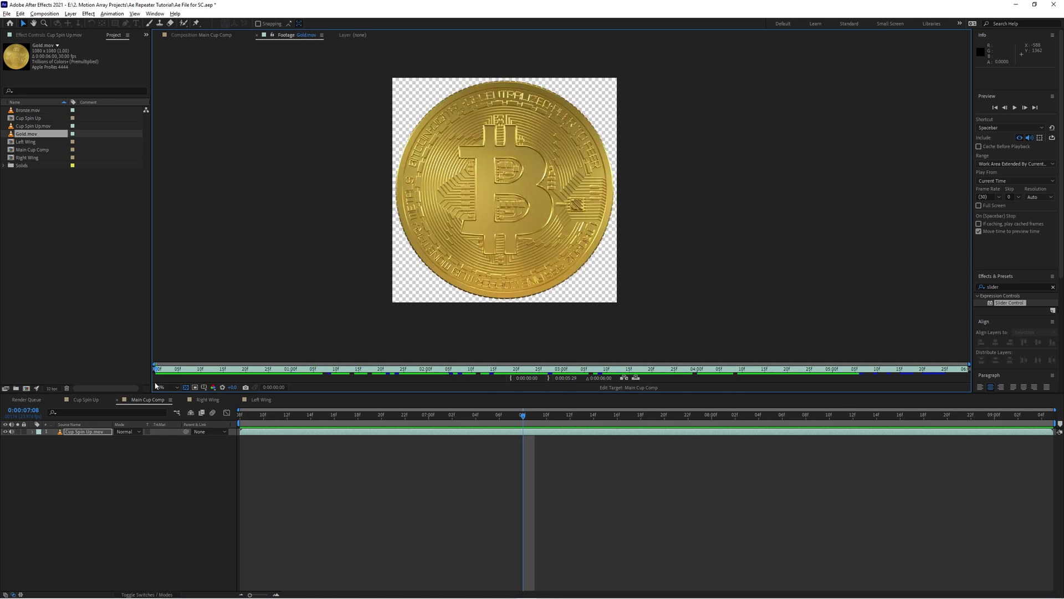
click(201, 35)
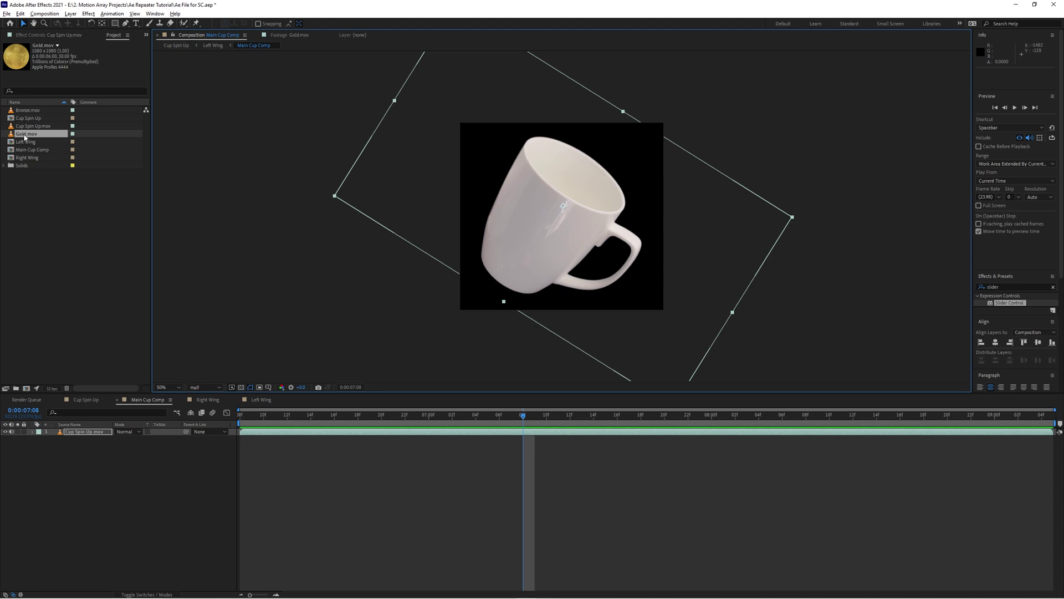
drag(25, 137, 410, 431)
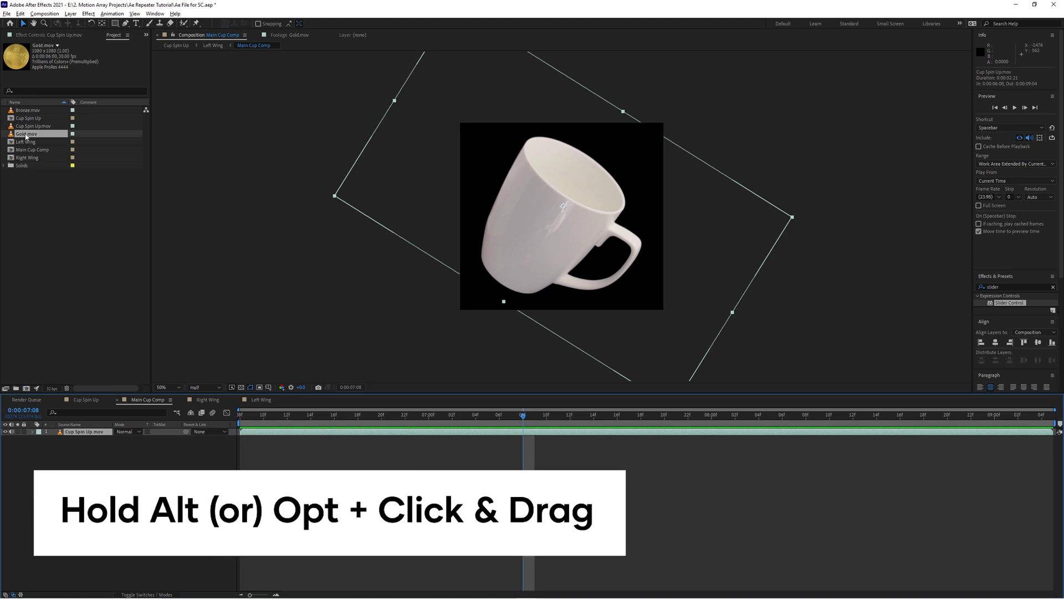
drag(26, 137, 557, 219)
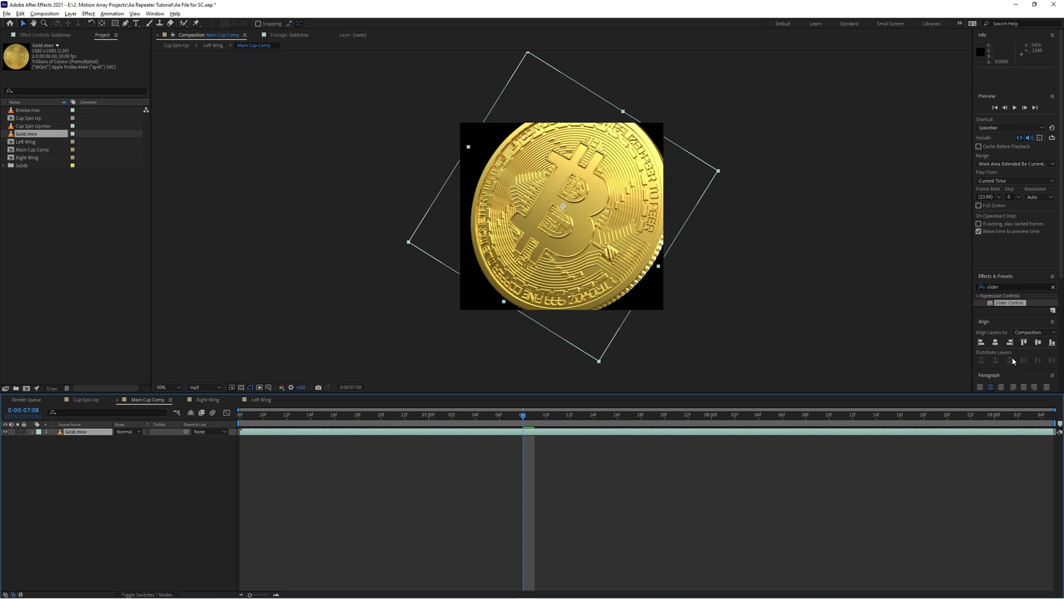
Centre the coin horizontally and vertically and scale it to 80%.
click(998, 344)
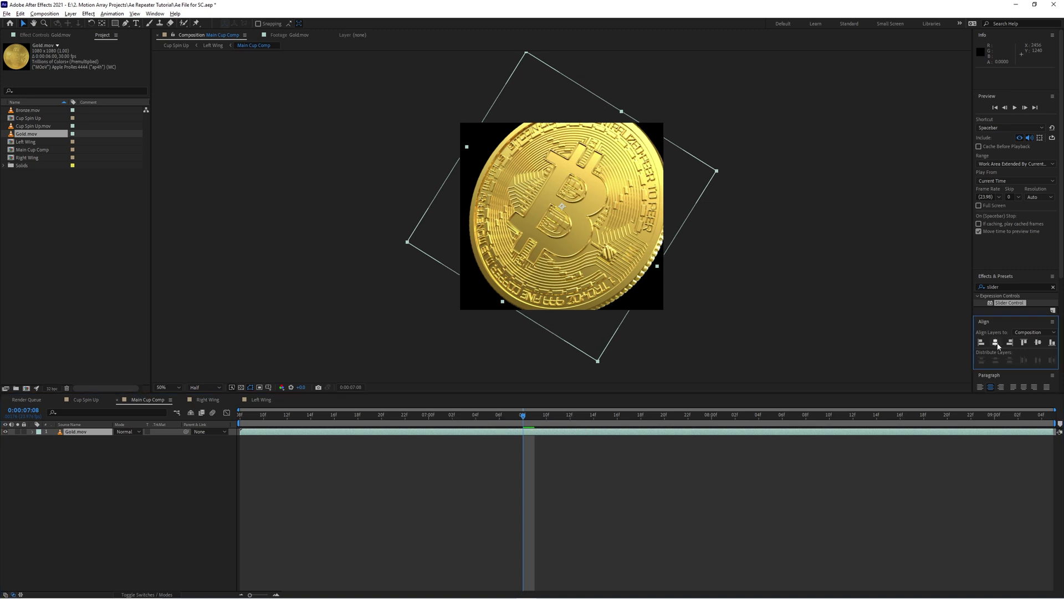
click(1038, 343)
key(s)
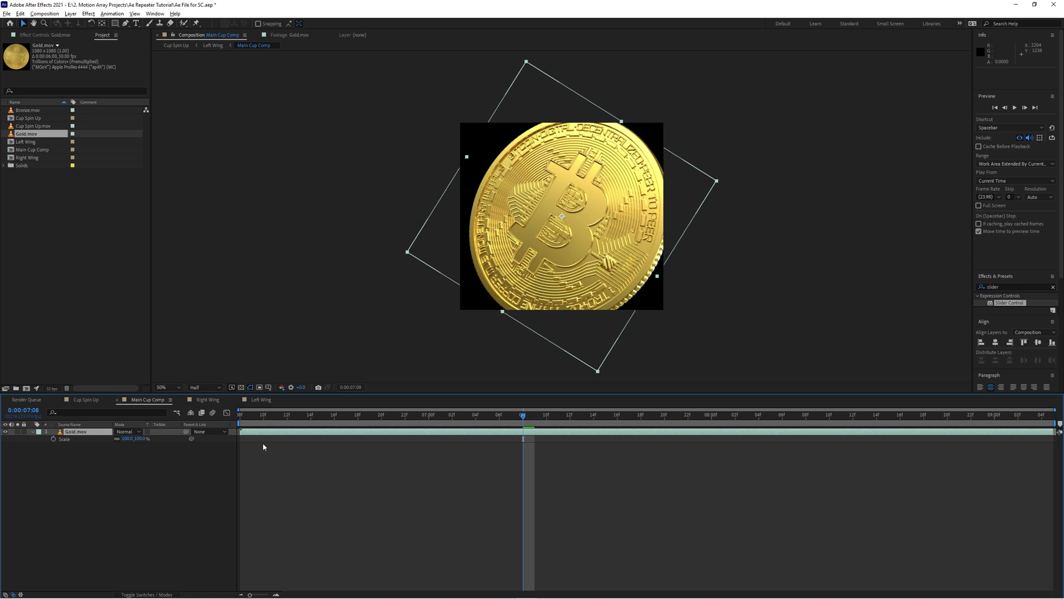
drag(131, 444, 124, 443)
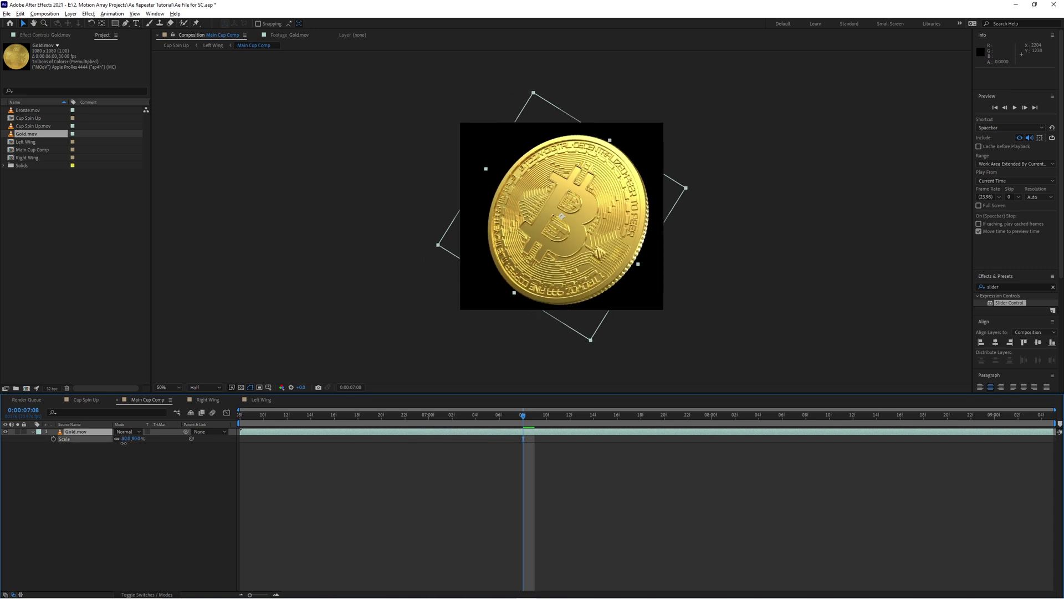
Preview the coin fan in Cup Spin Up, then pre-compose the null and both wing layers.
key(space)
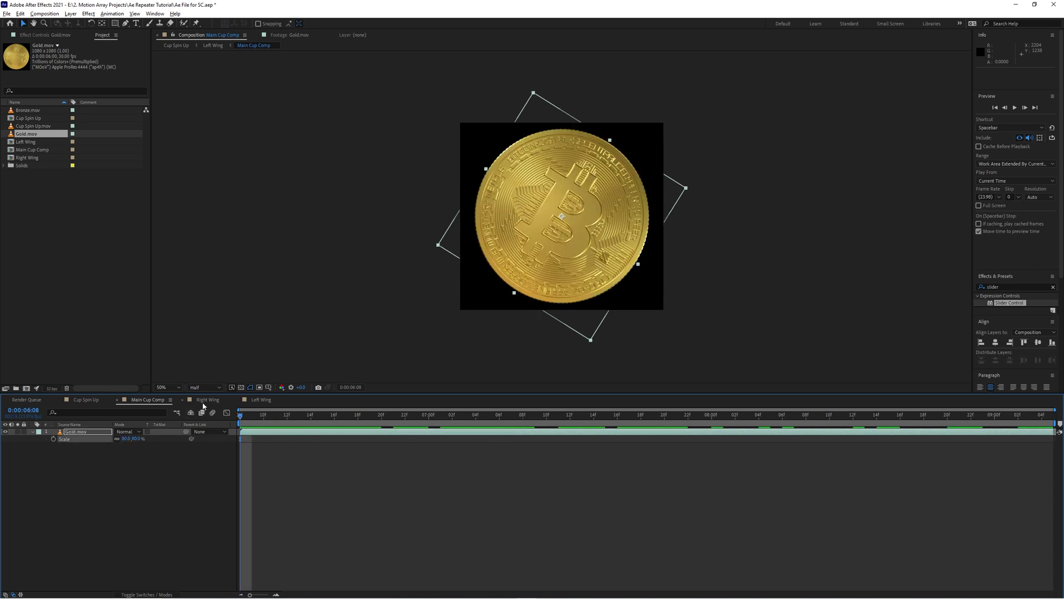
click(85, 400)
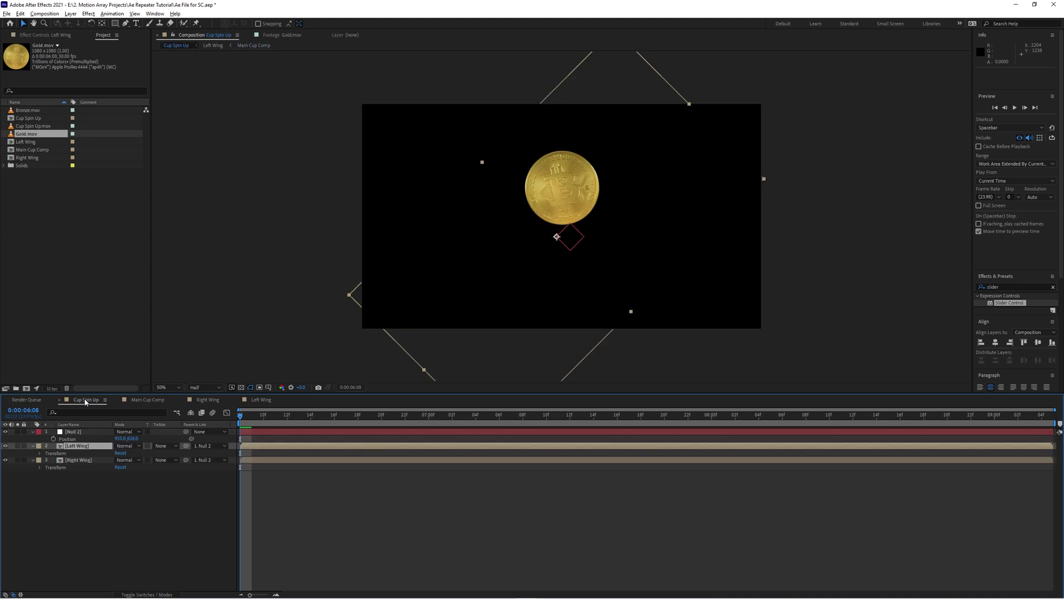
key(space)
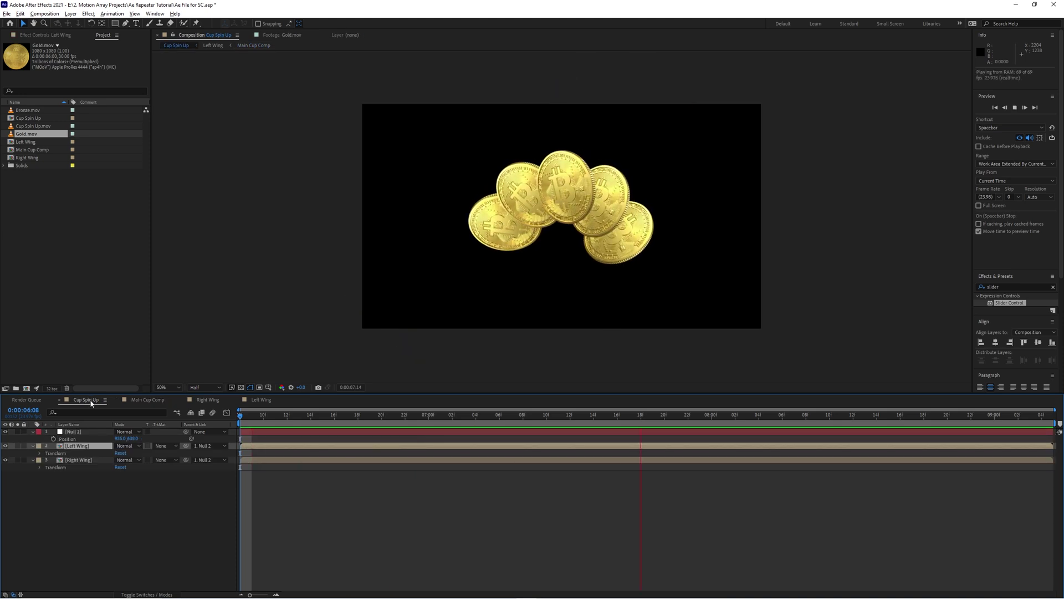
click(83, 431)
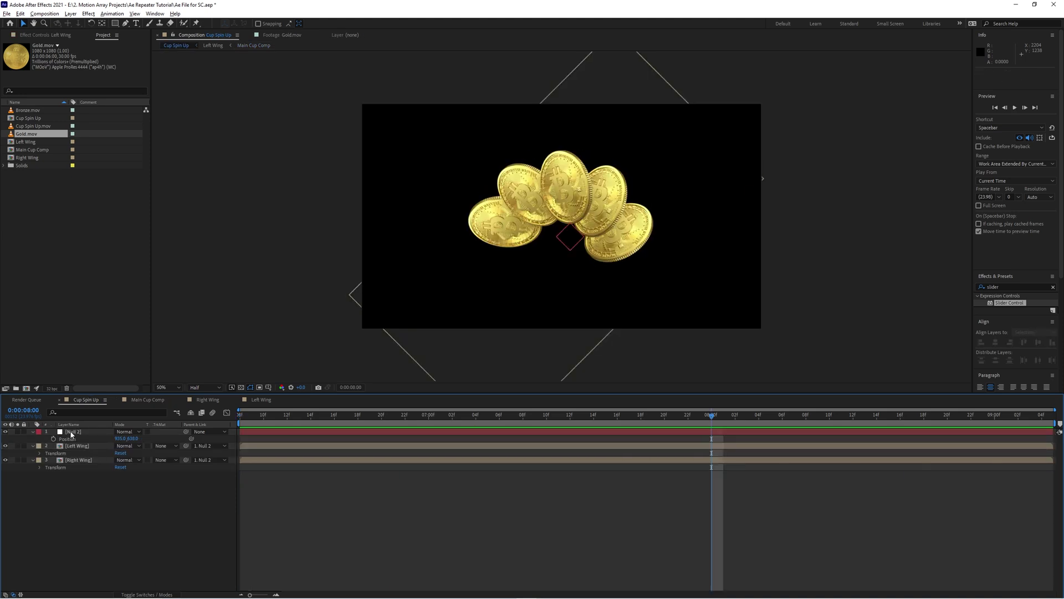
shift+click(79, 459)
right_click(78, 459)
click(125, 418)
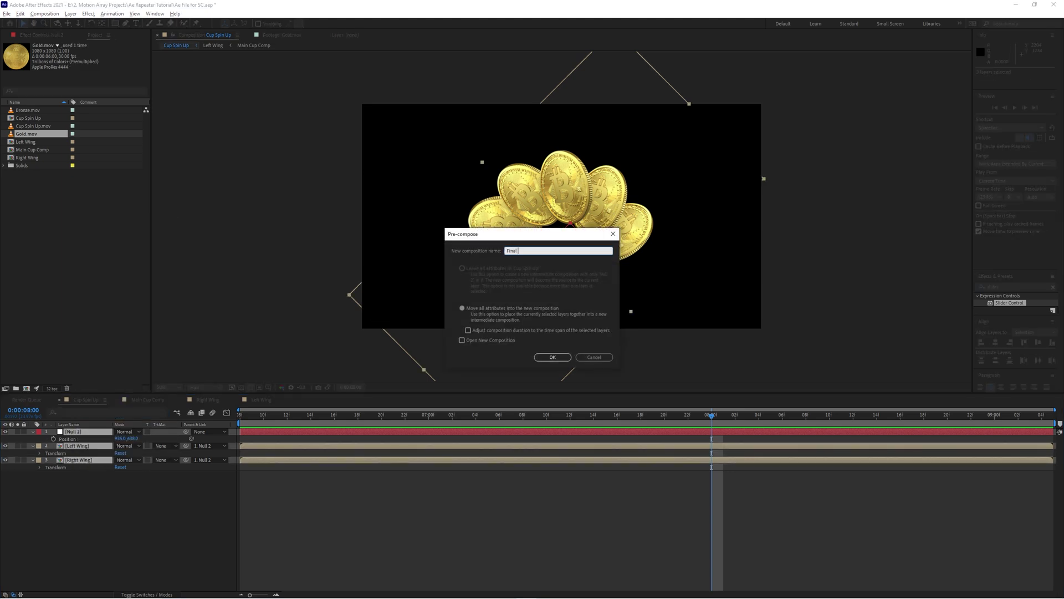
Confirm the precomp as Final Comp and apply a Drop Shadow layer style to it.
key(Return)
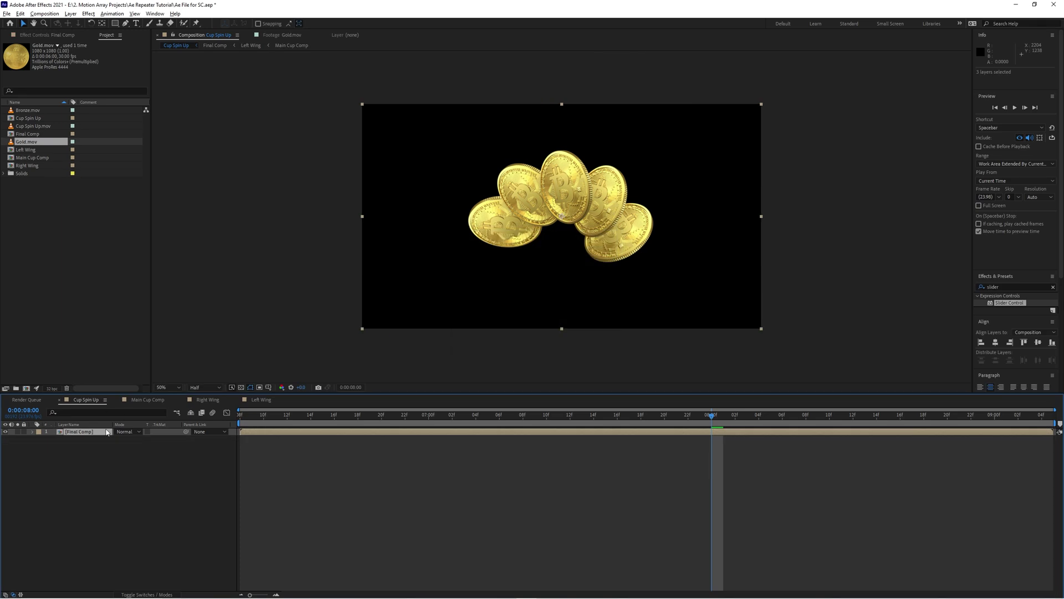
click(241, 386)
click(70, 13)
mouse_move(83, 224)
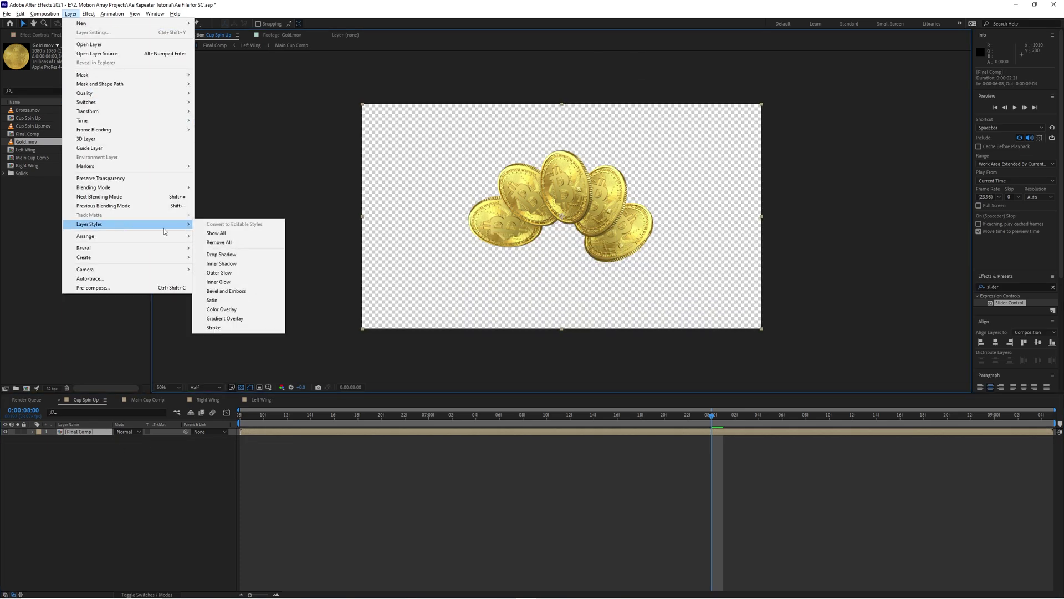
click(222, 252)
Set the shadow distance to 79 and size to 78, then add a camera and orbit the coins.
click(47, 460)
drag(118, 502, 149, 517)
drag(712, 415, 582, 415)
key(ctrl+alt+shift+c)
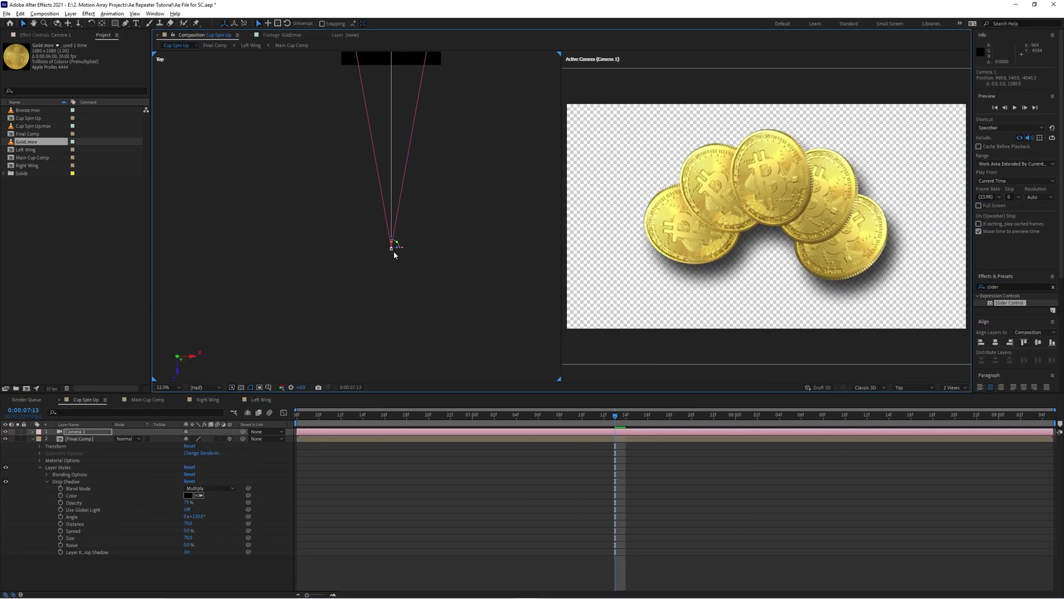
drag(638, 233, 584, 234)
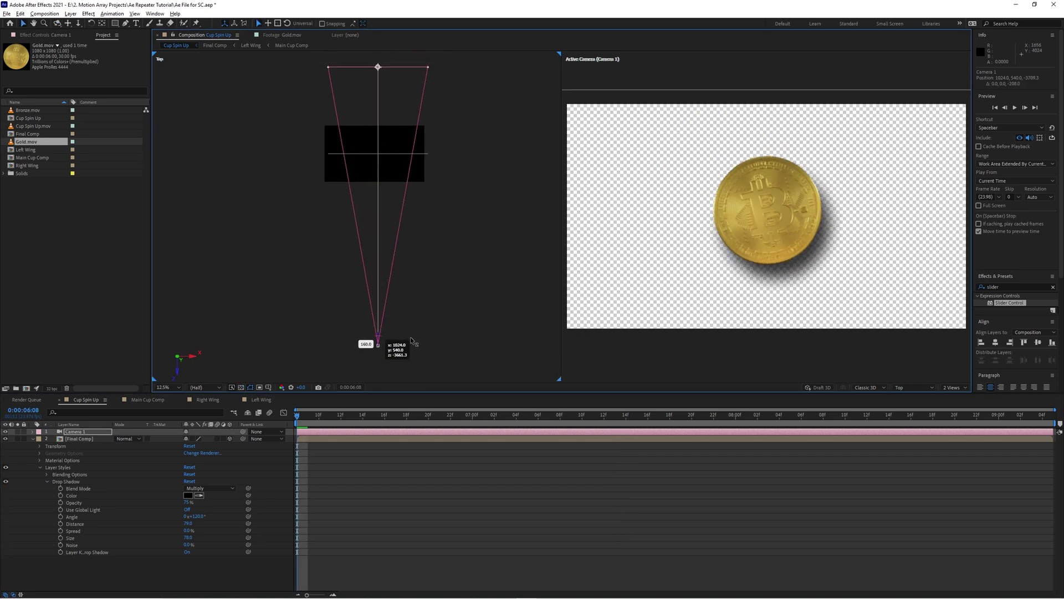